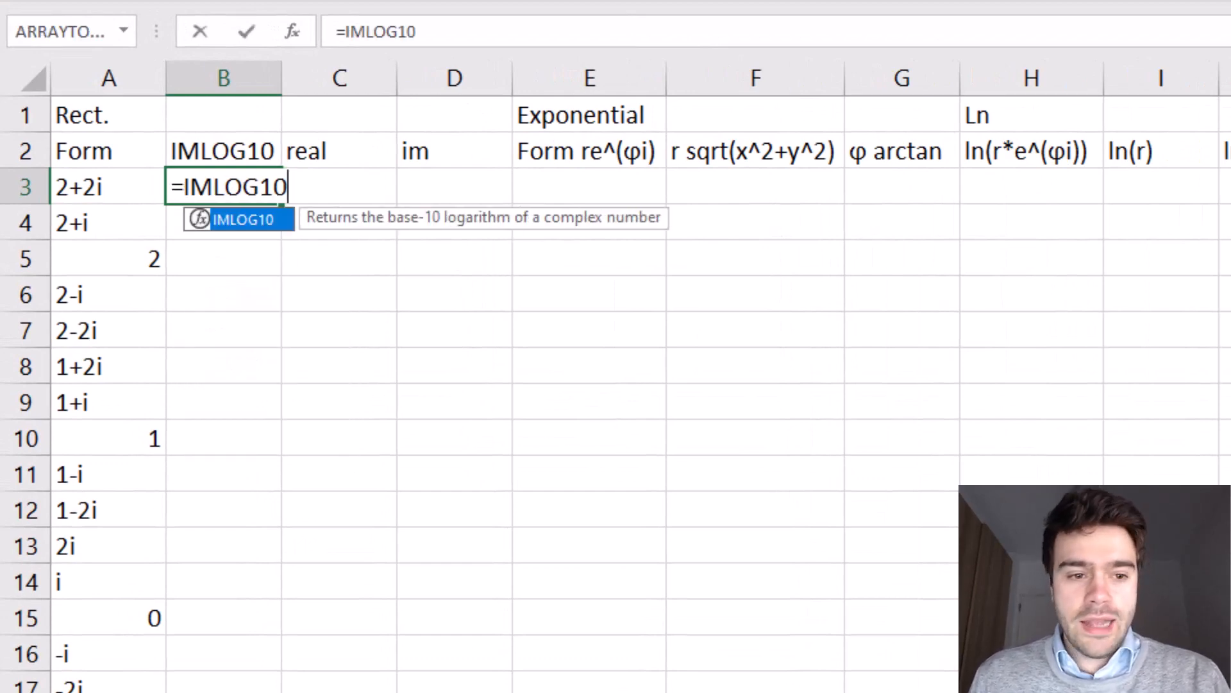
Complete the formula =IMLOG10(A3) in cell B3 and fill it down the IMLOG10 column.
text(()
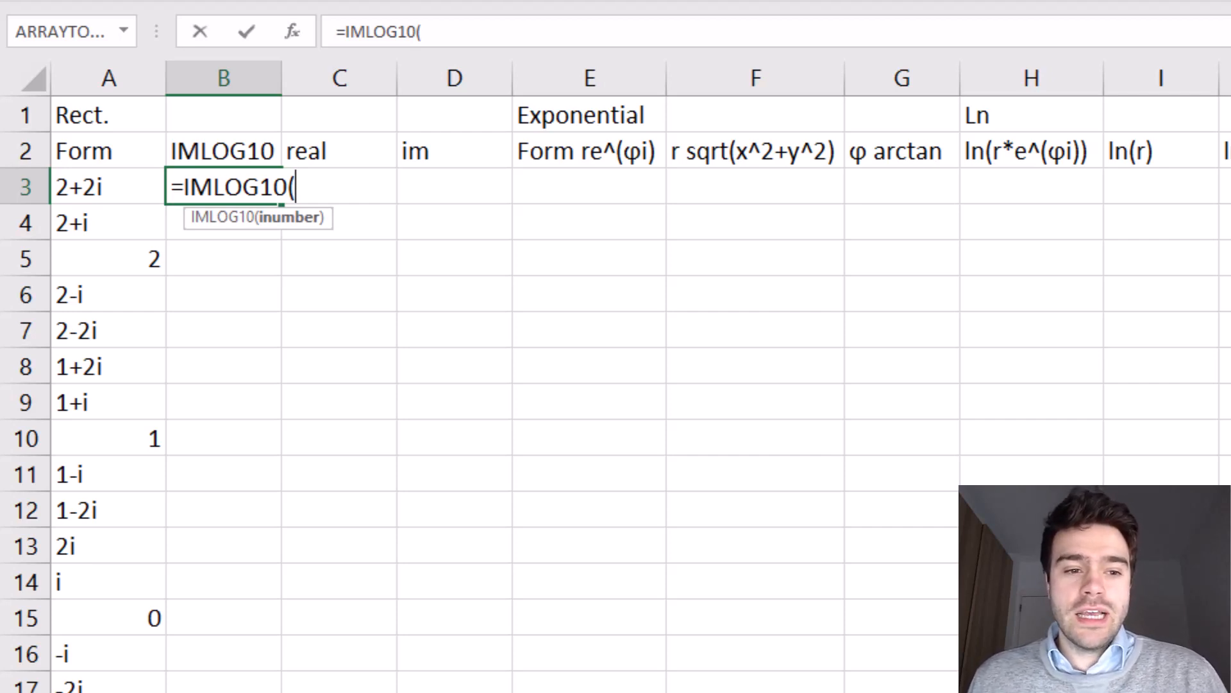
click(110, 186)
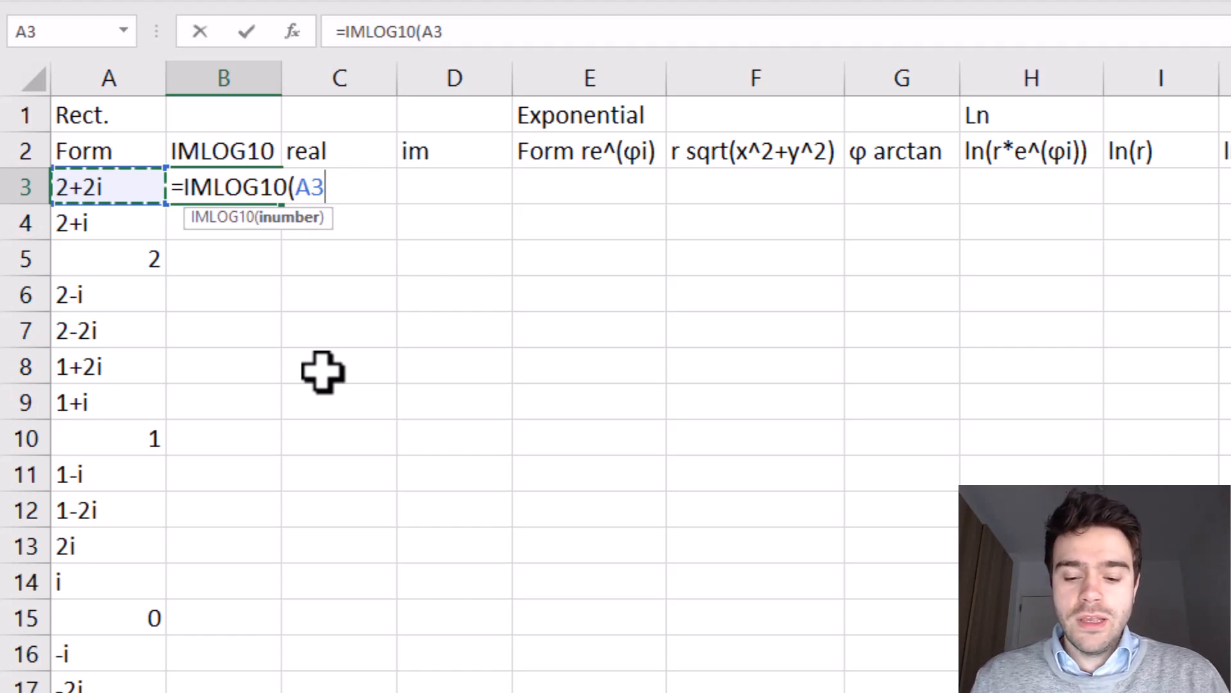
text())
key(Return)
click(265, 201)
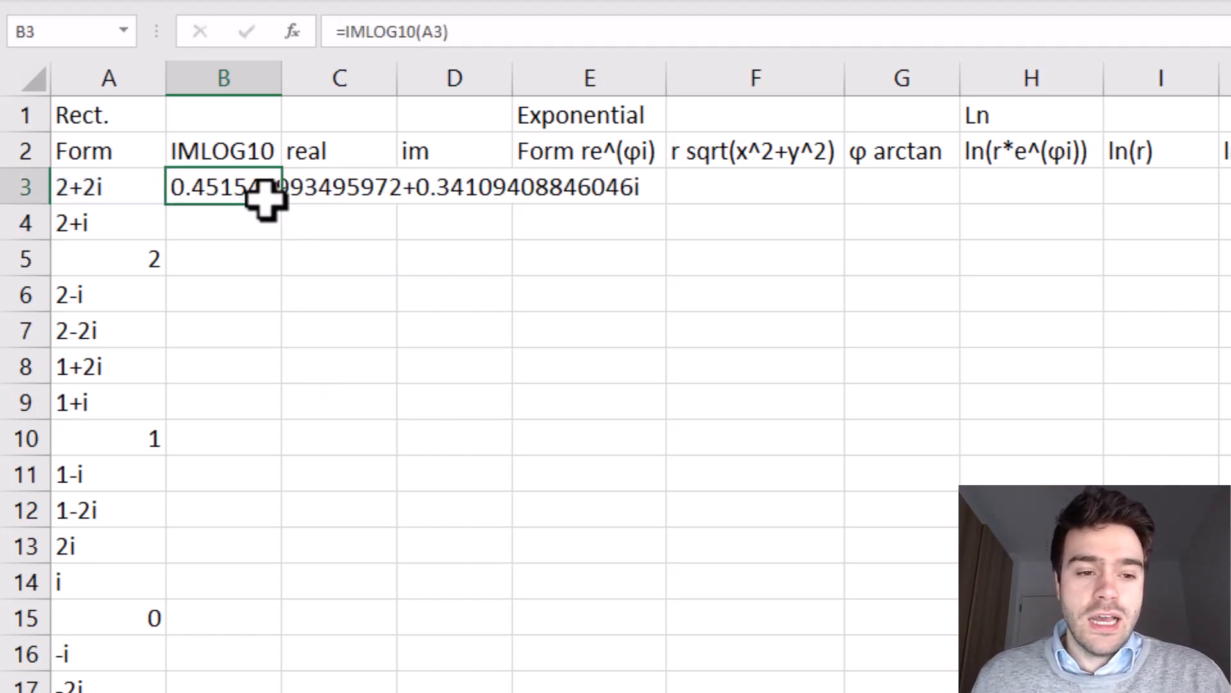
double_click(281, 203)
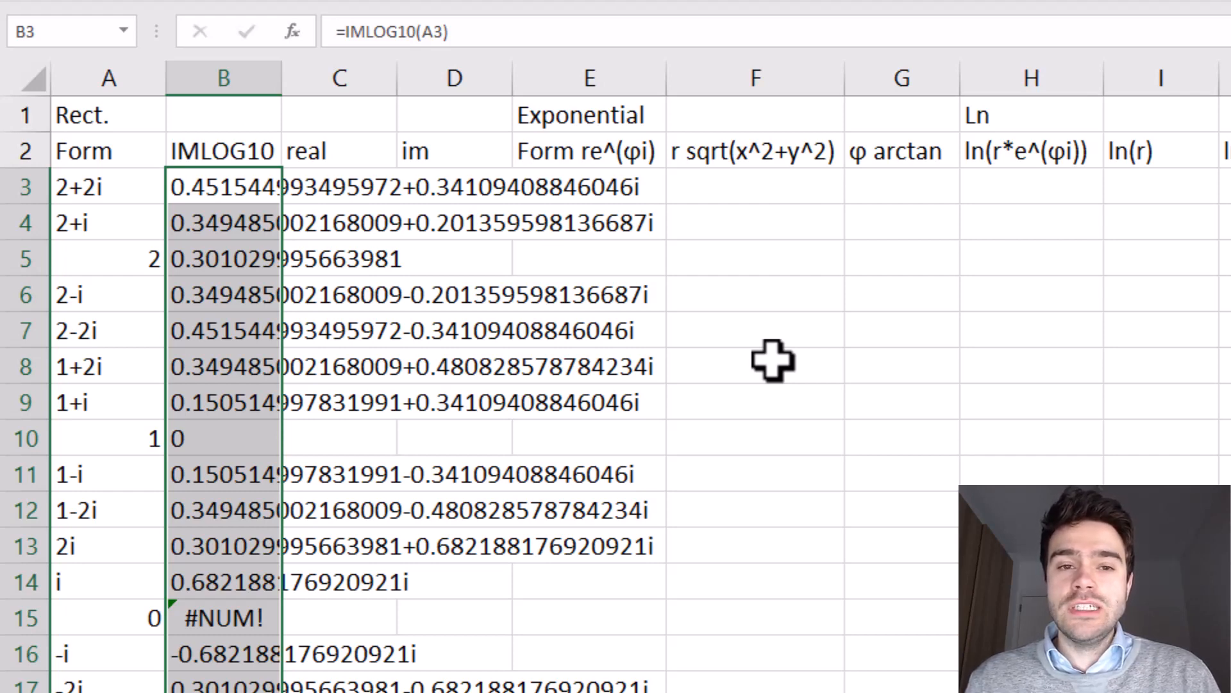
Enter =IMREAL(A3) in cell C3 to extract the real coefficient and fill it down the real column.
click(311, 188)
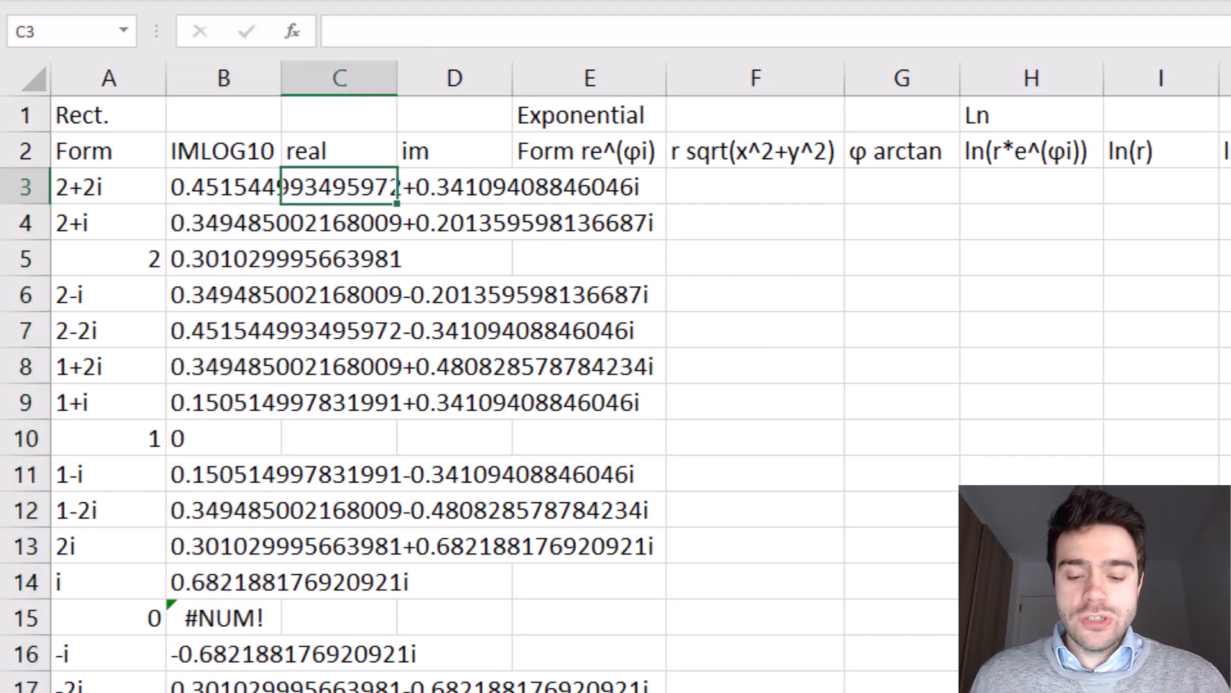
text(=imreal)
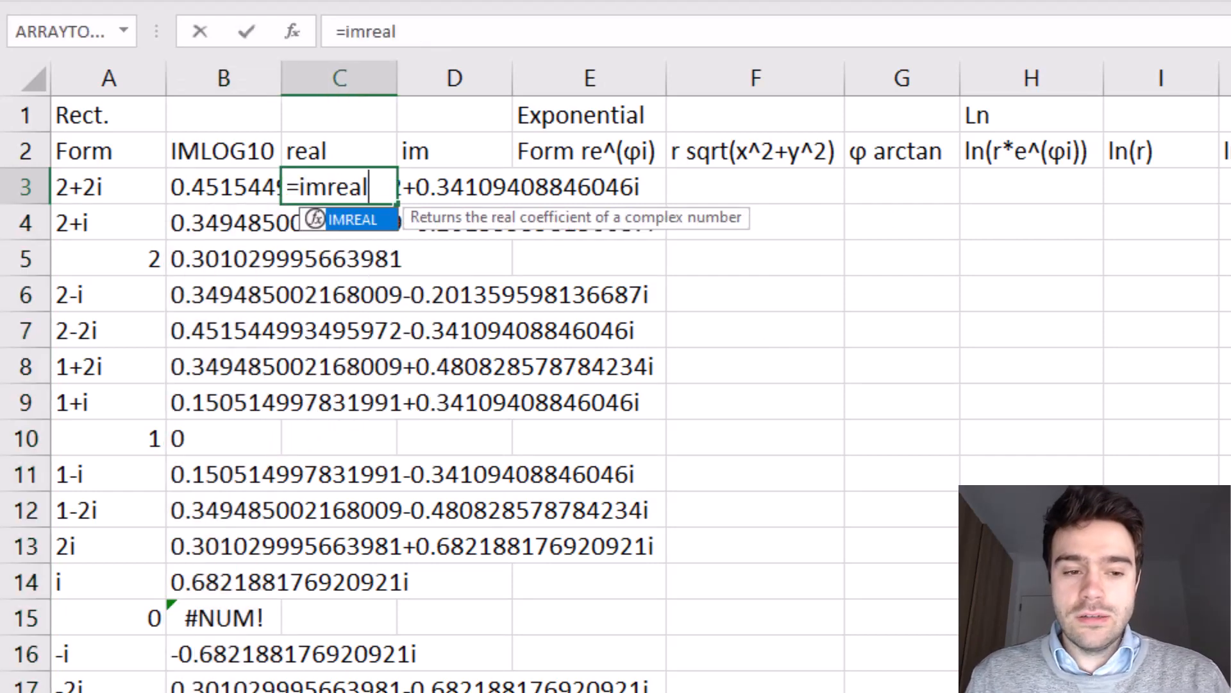
text(()
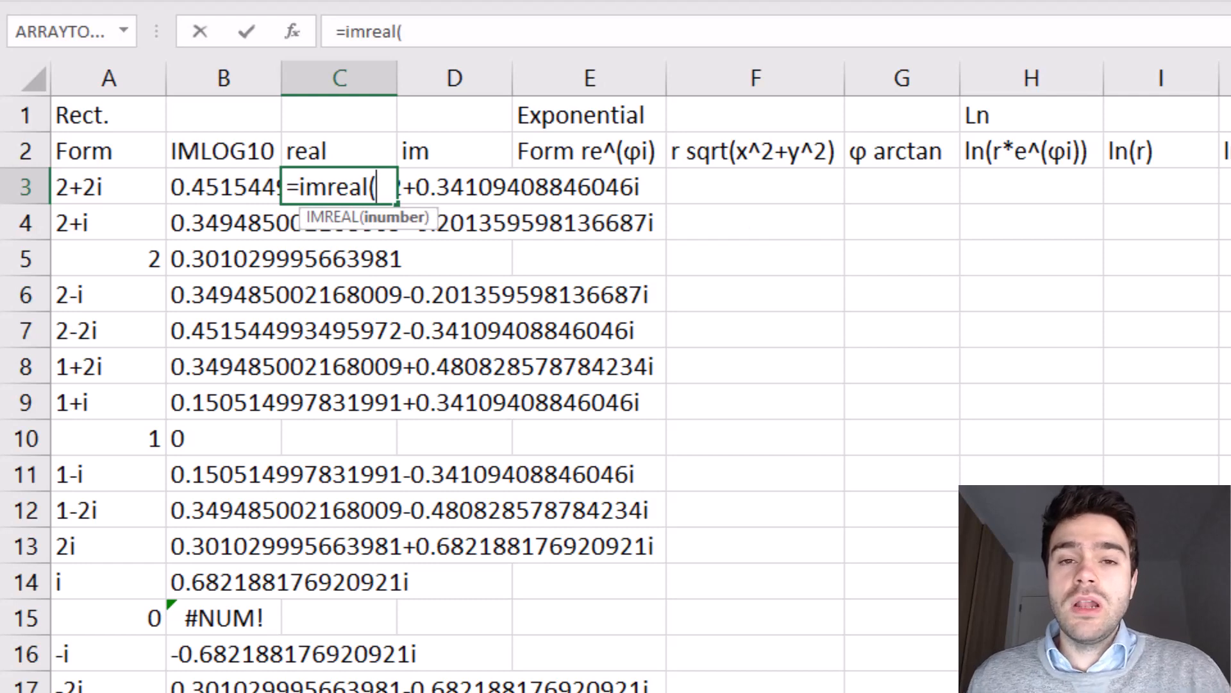
click(105, 187)
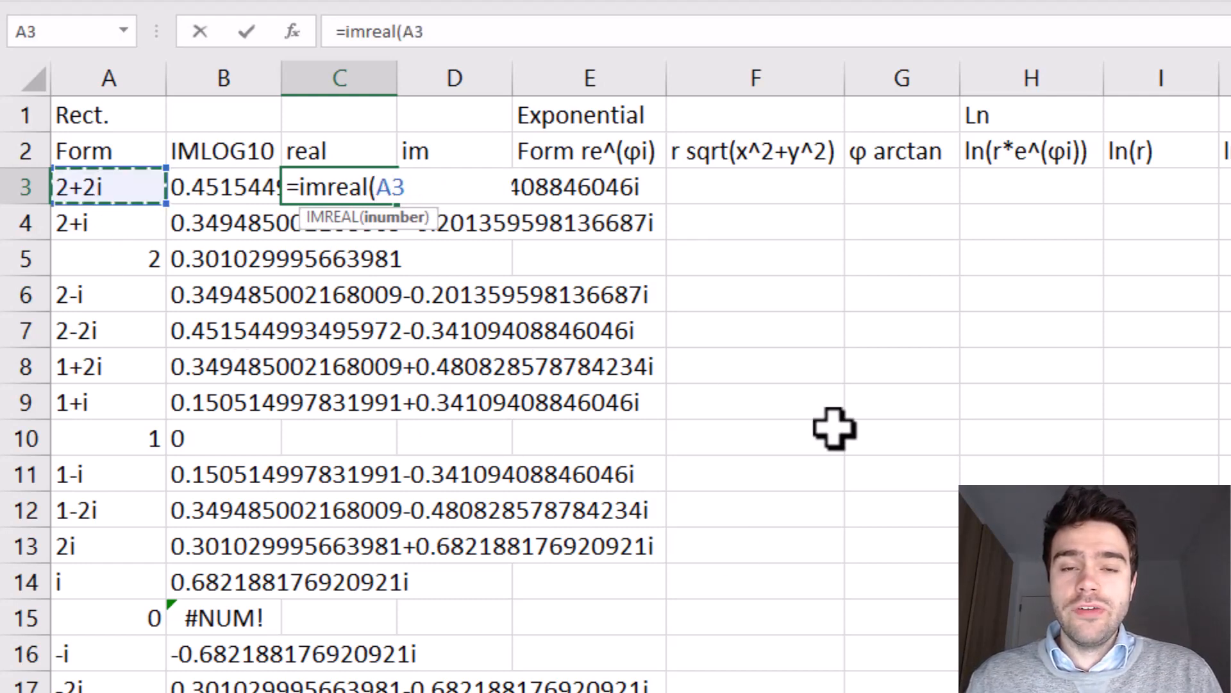
text())
key(Return)
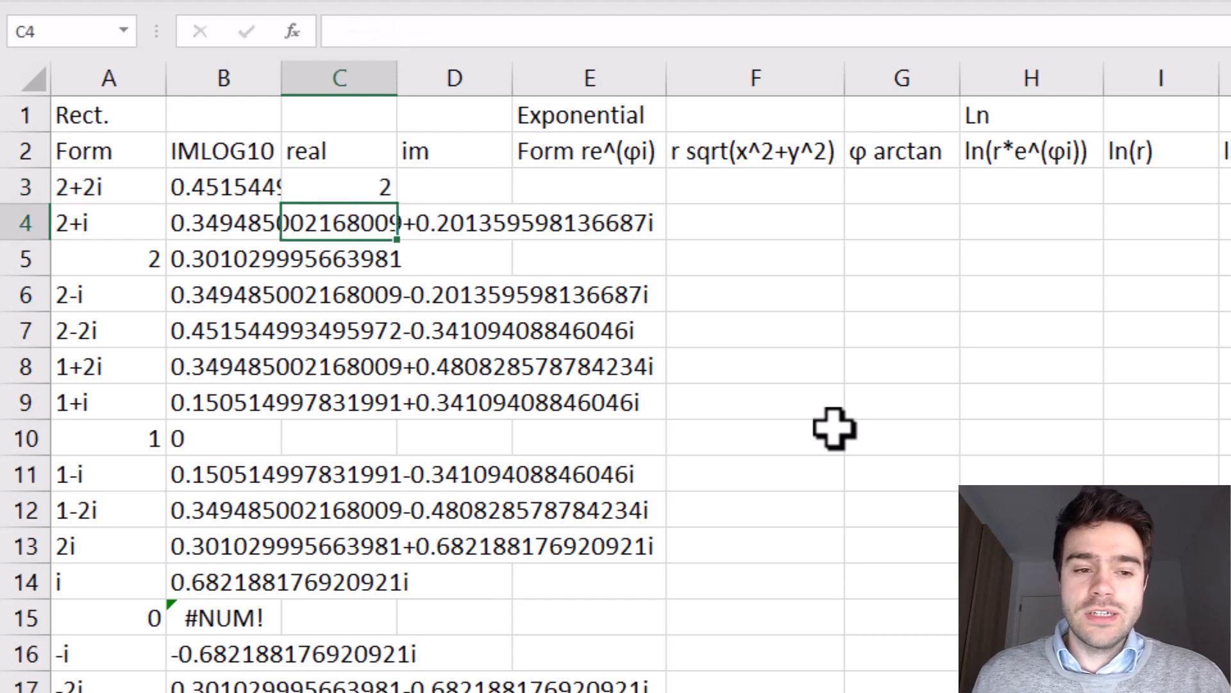
click(393, 176)
double_click(397, 204)
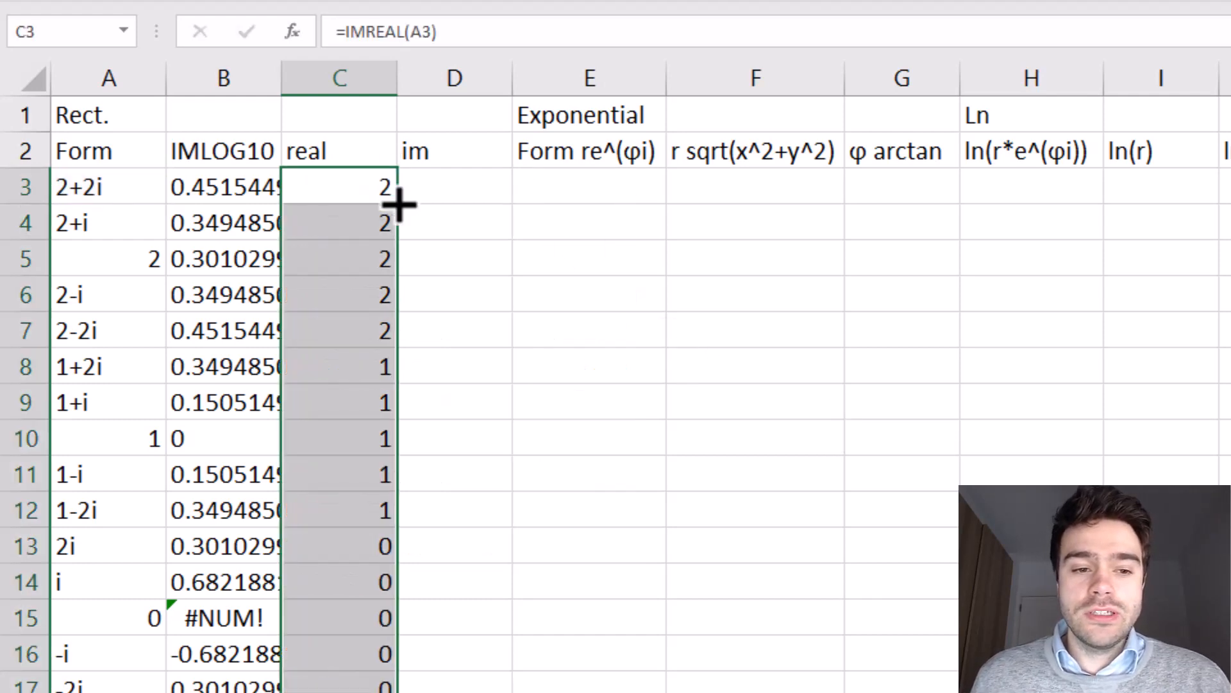
Enter =IMAGINARY(A3) in cell D3 to extract the imaginary coefficient and fill it down the im column.
click(418, 194)
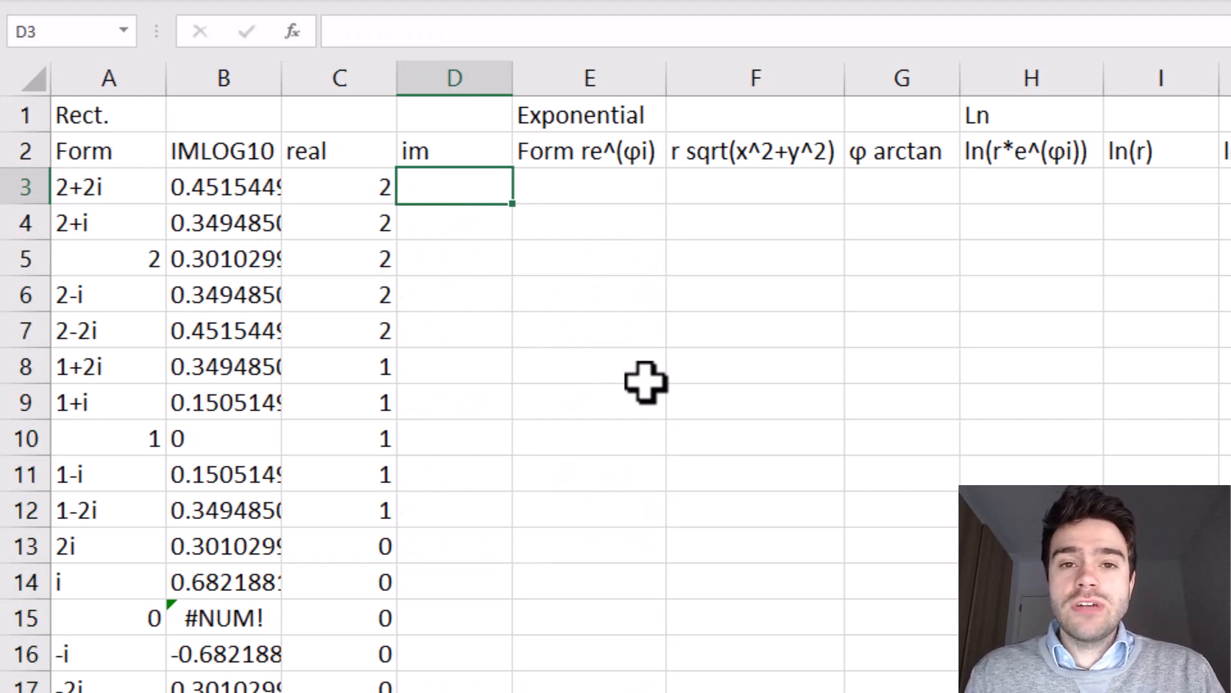
text(=IMA)
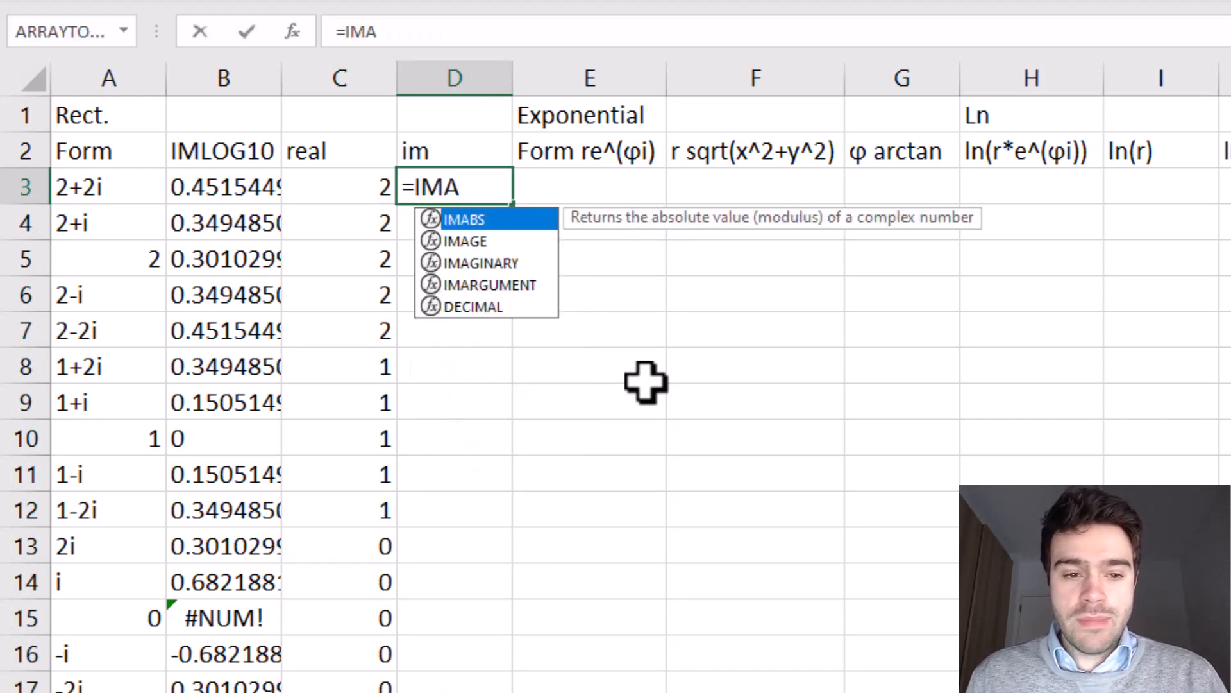
double_click(531, 263)
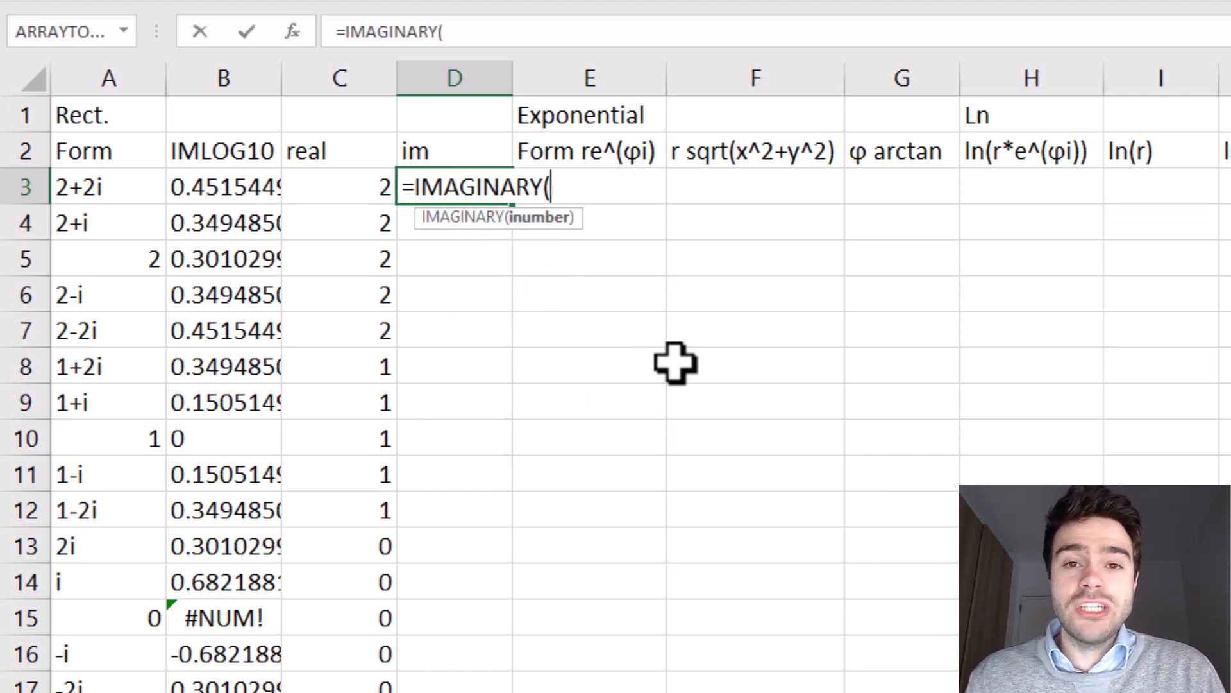
click(118, 193)
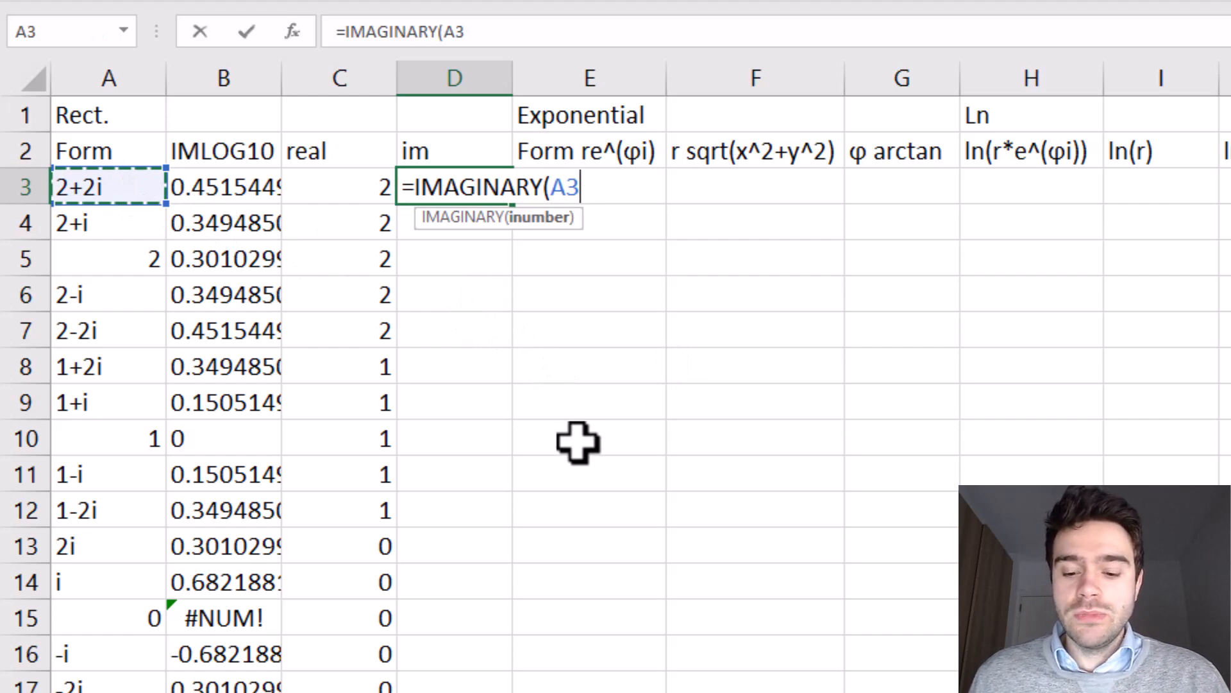
text())
key(Return)
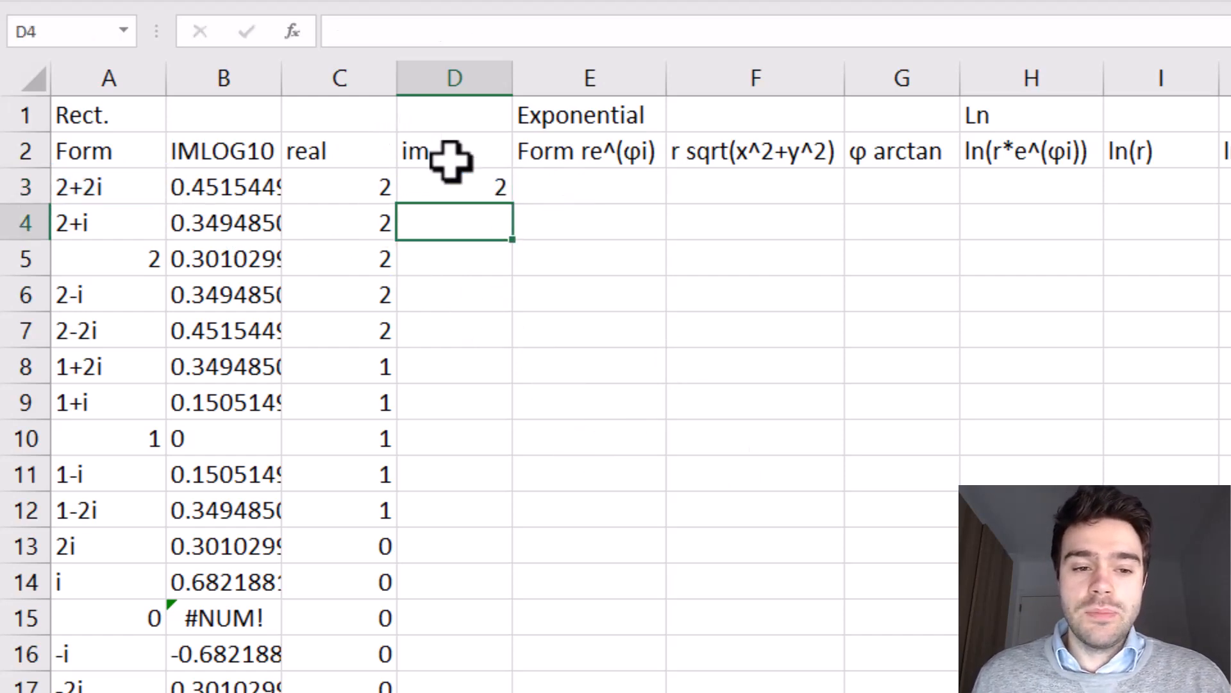
drag(452, 162, 463, 186)
click(463, 187)
double_click(512, 204)
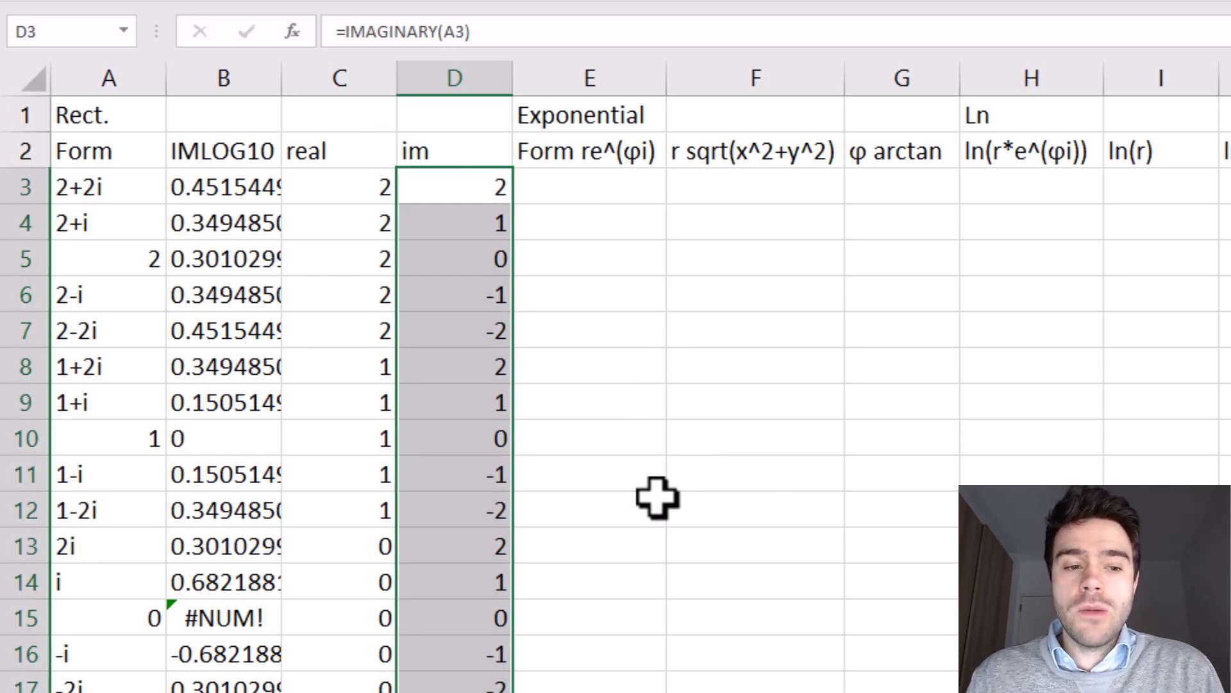
Compare the real and imaginary coefficients in row 12 with the complex number in A12.
click(356, 510)
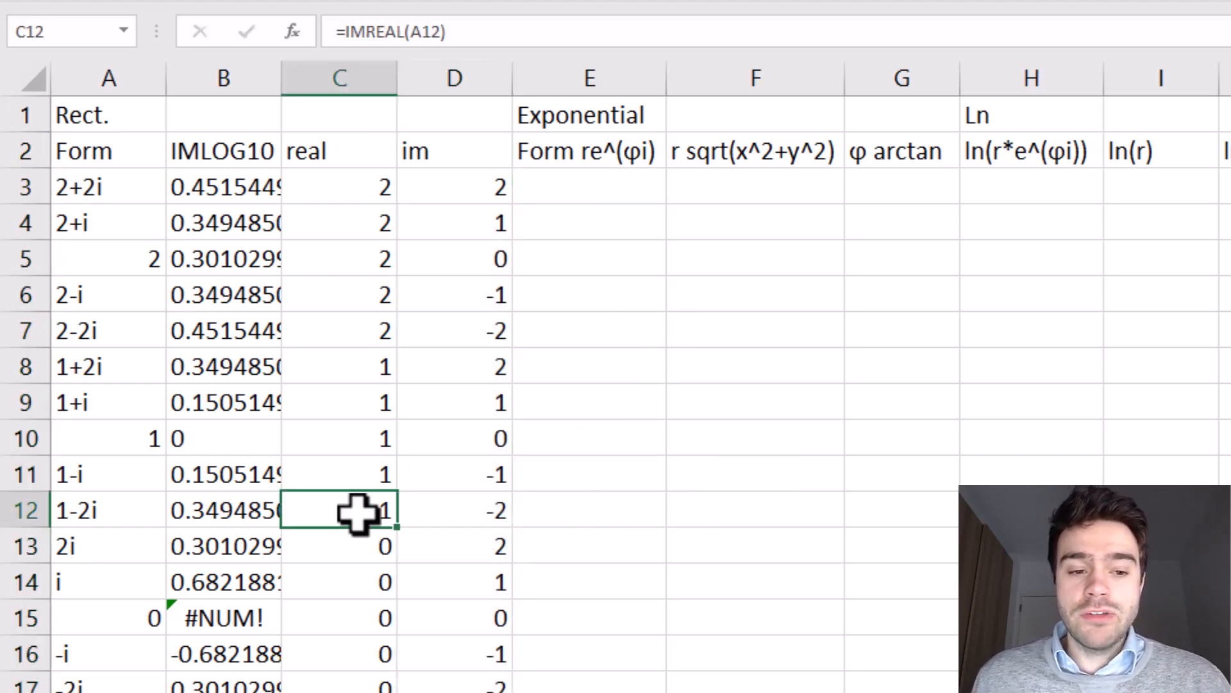
click(482, 513)
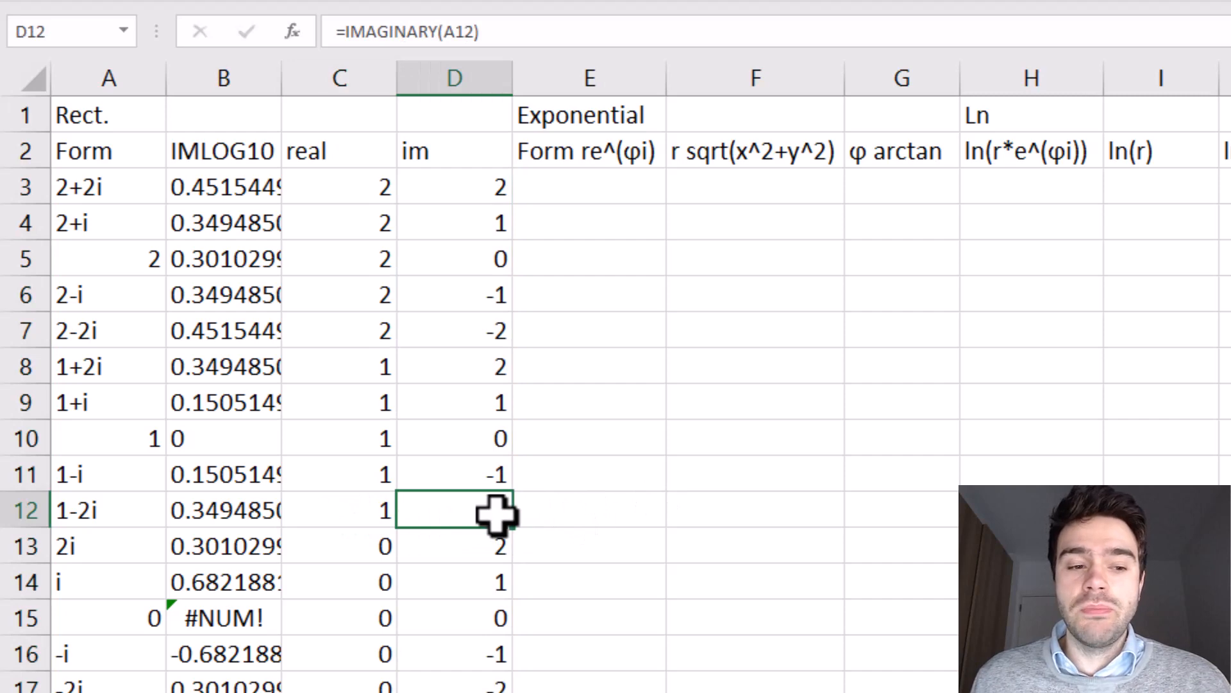
click(118, 547)
click(129, 514)
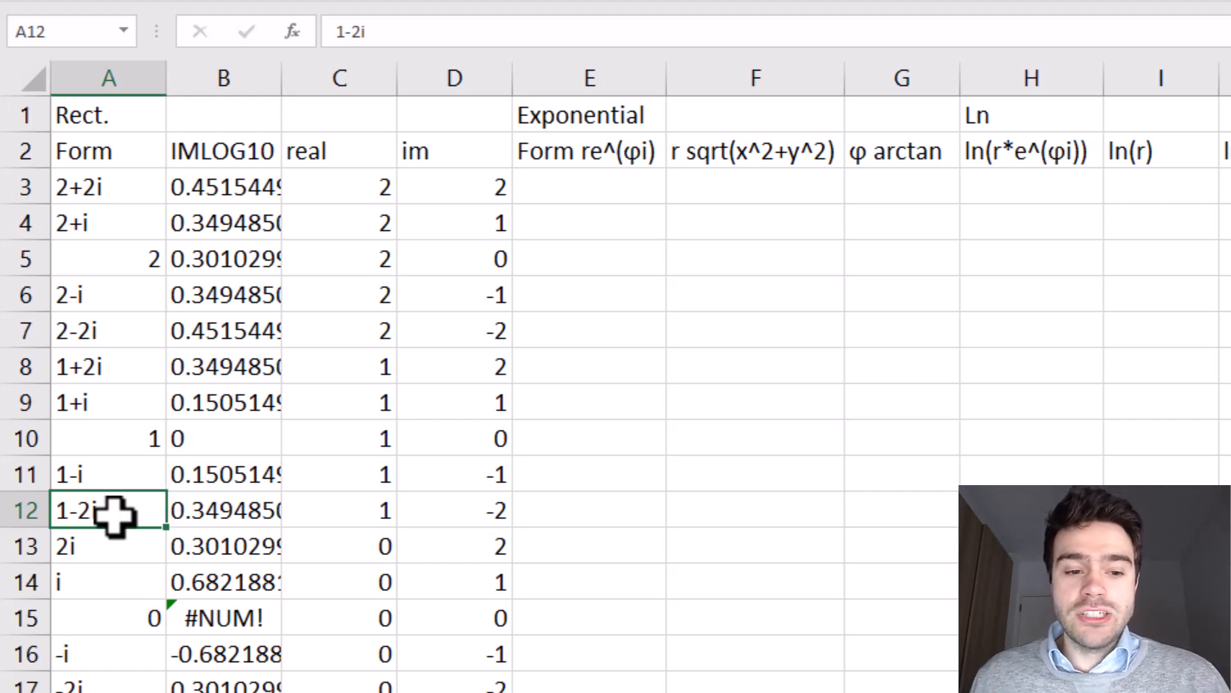
click(481, 503)
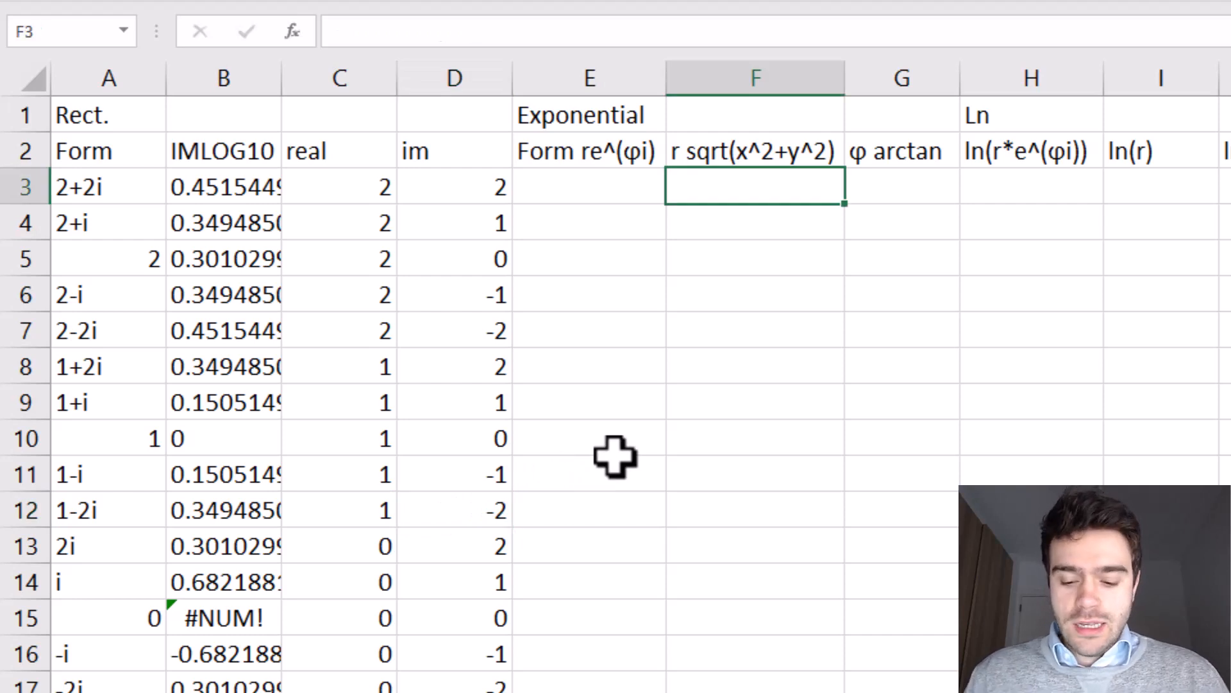
Enter =SQRT(C3^2+D3^2) in cell F3 to calculate r and fill it down the column.
text(=SQRT)
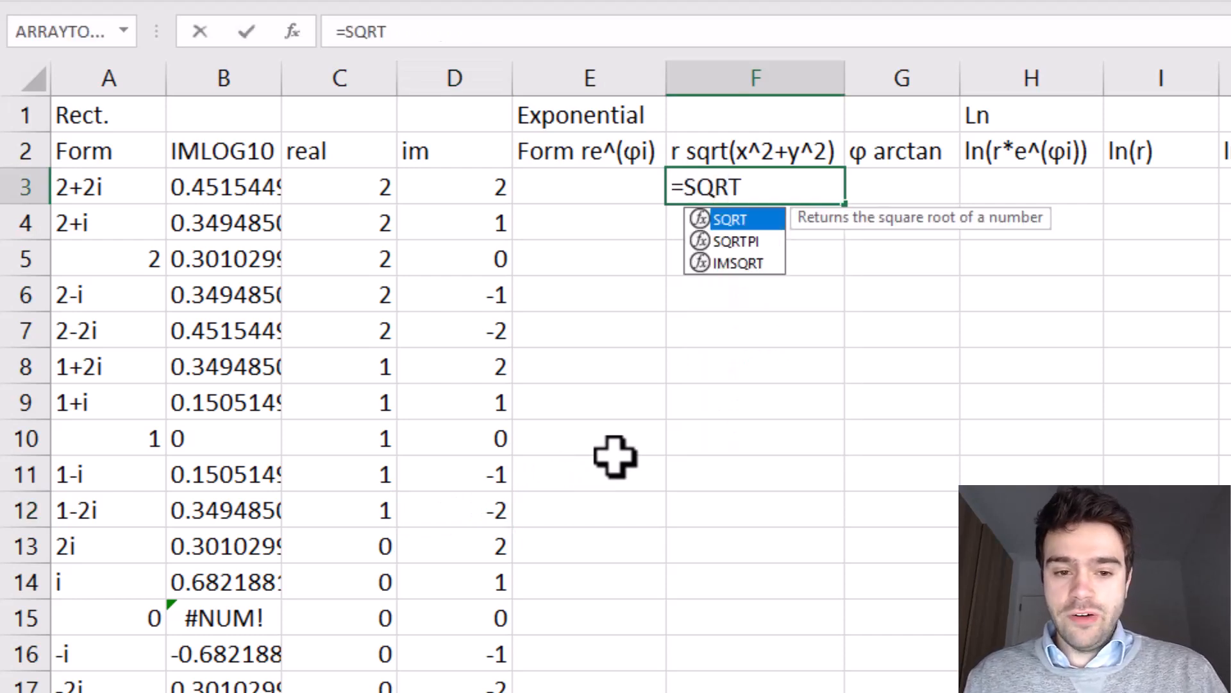
text(()
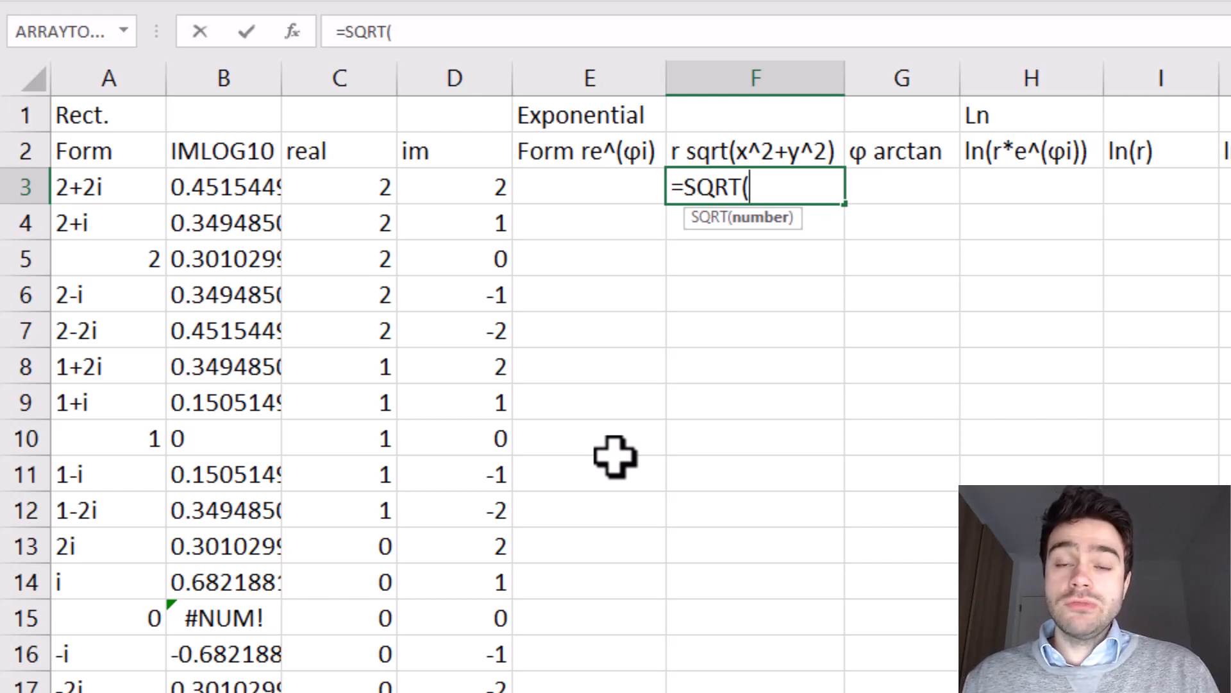
click(324, 187)
text(^)
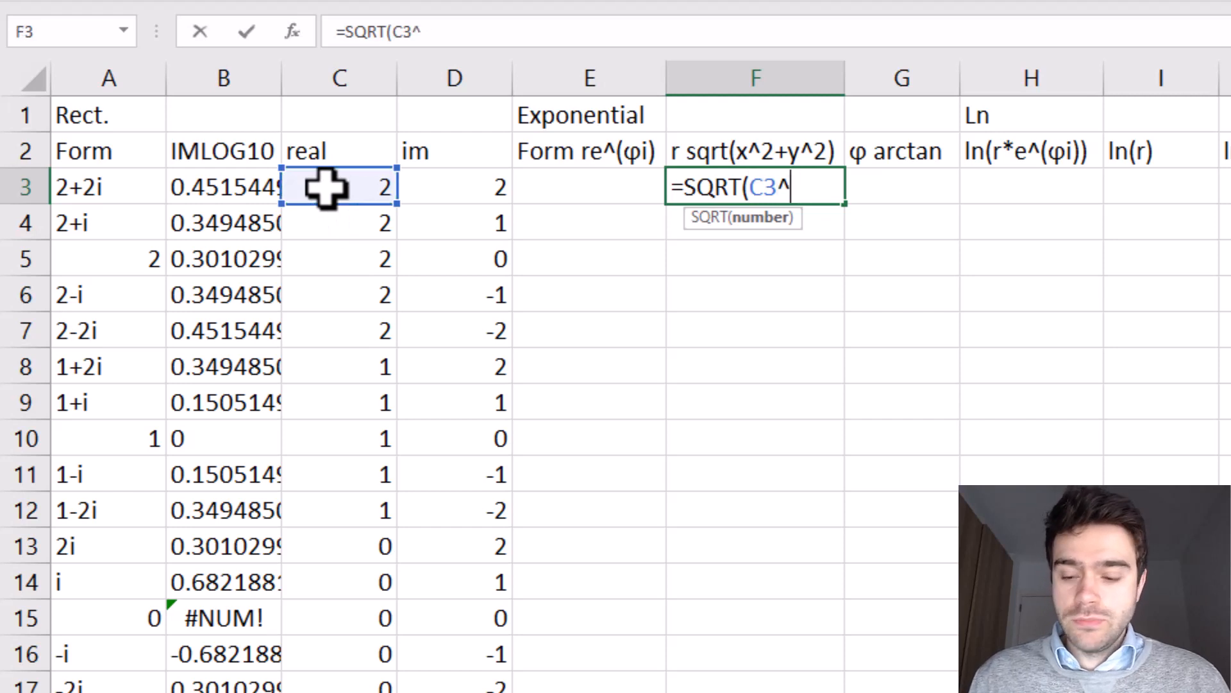
text(2)
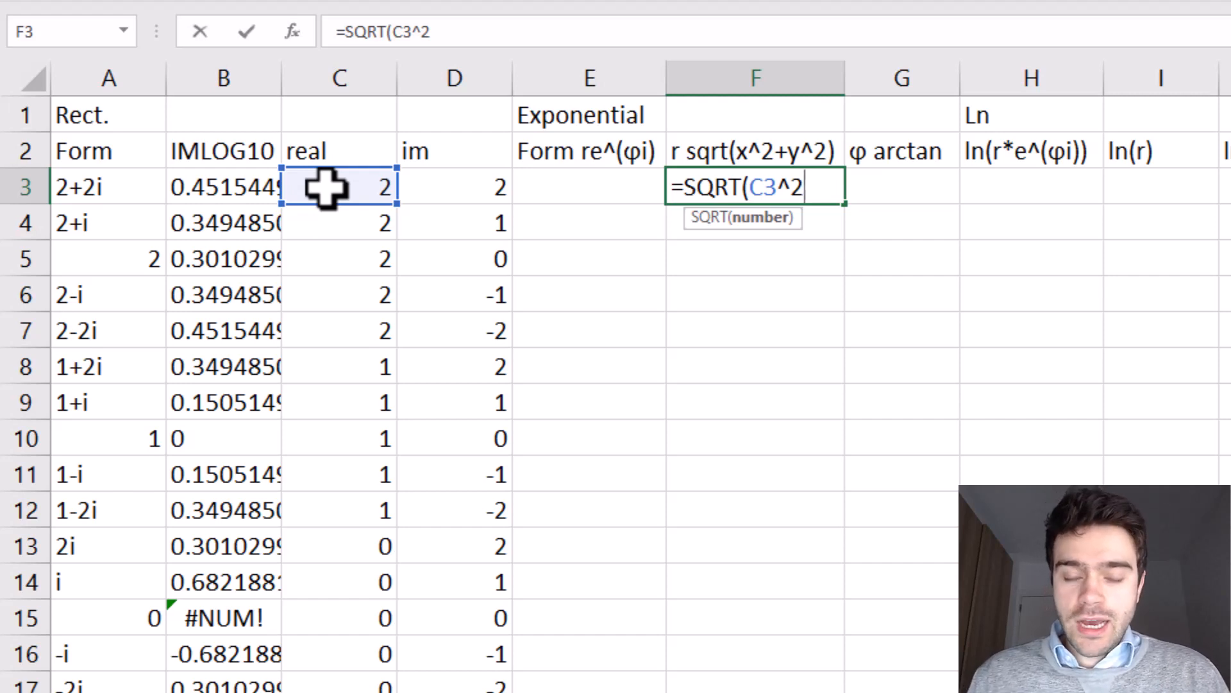
text(+)
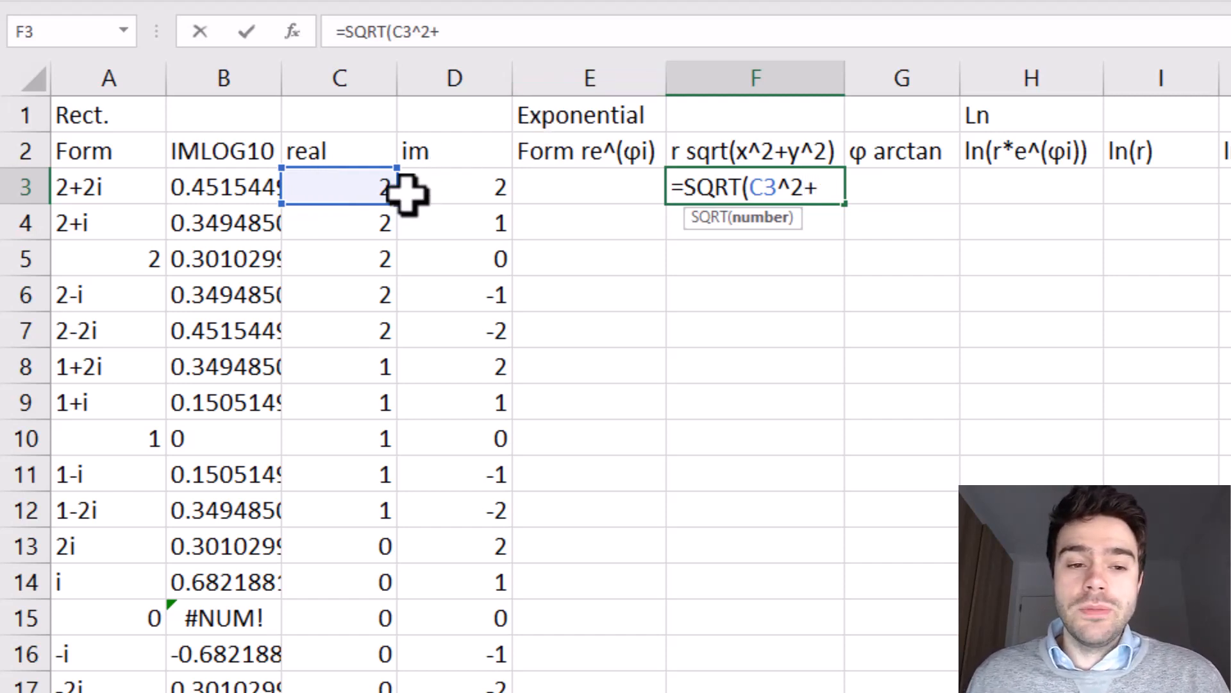
click(440, 186)
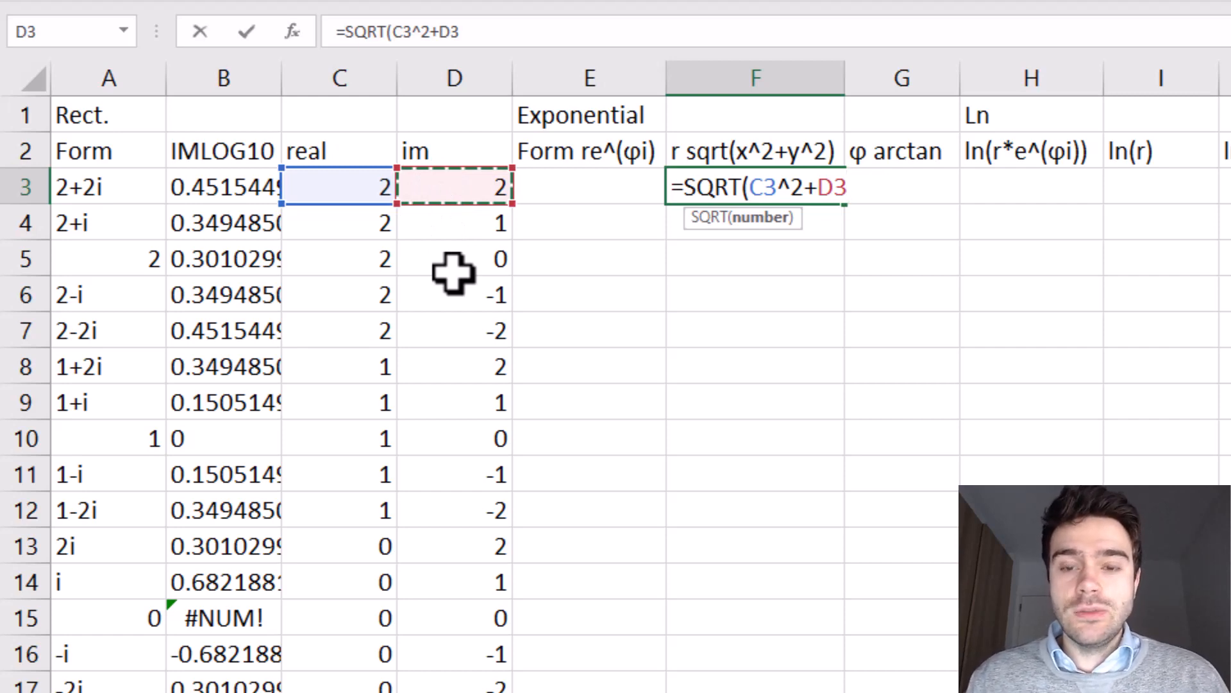
text(^^)
key(BackSpace)
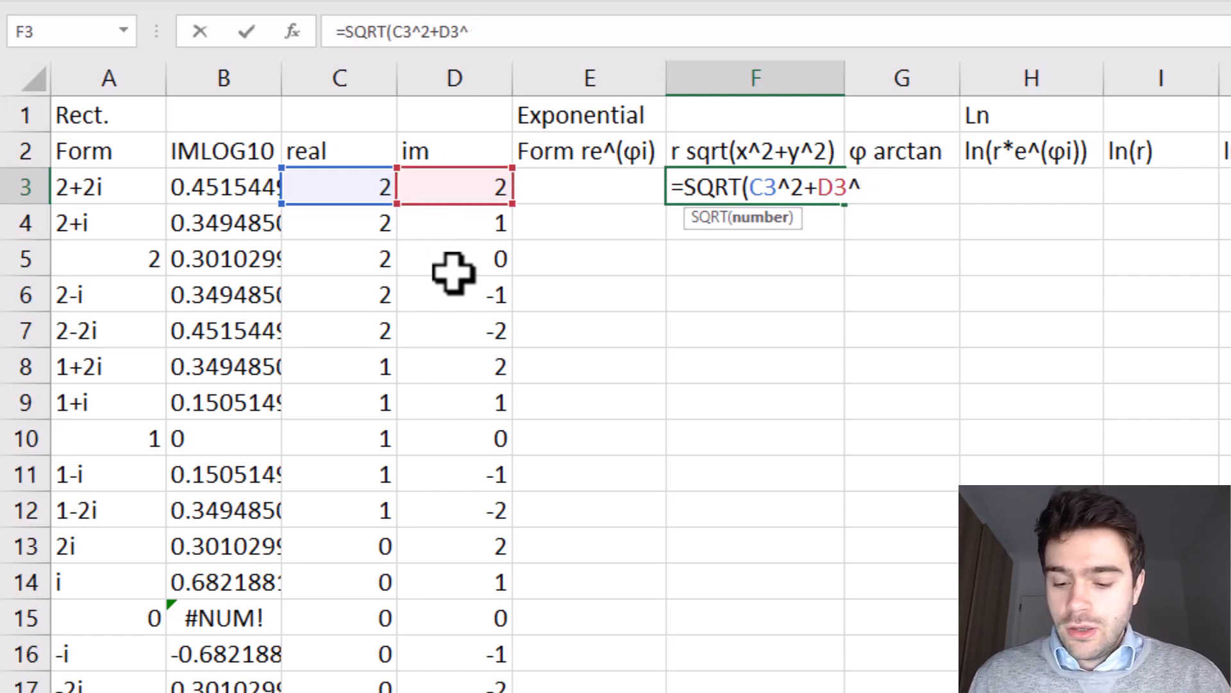
text(2))
key(Return)
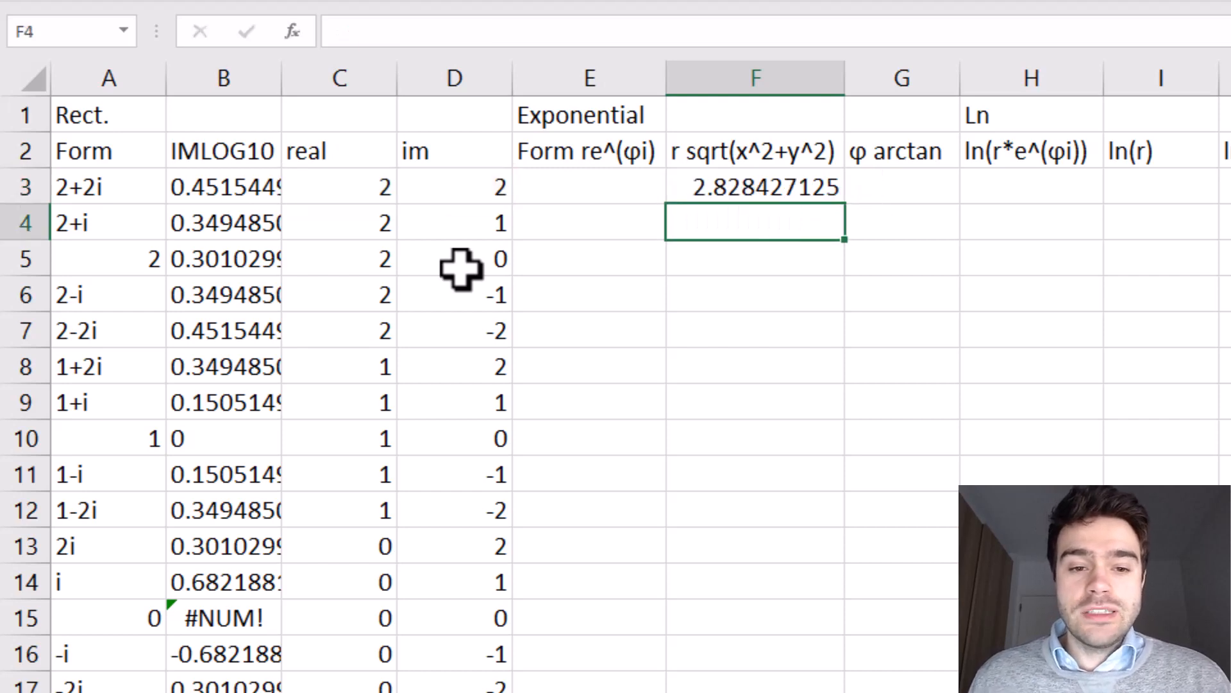
click(797, 180)
double_click(846, 204)
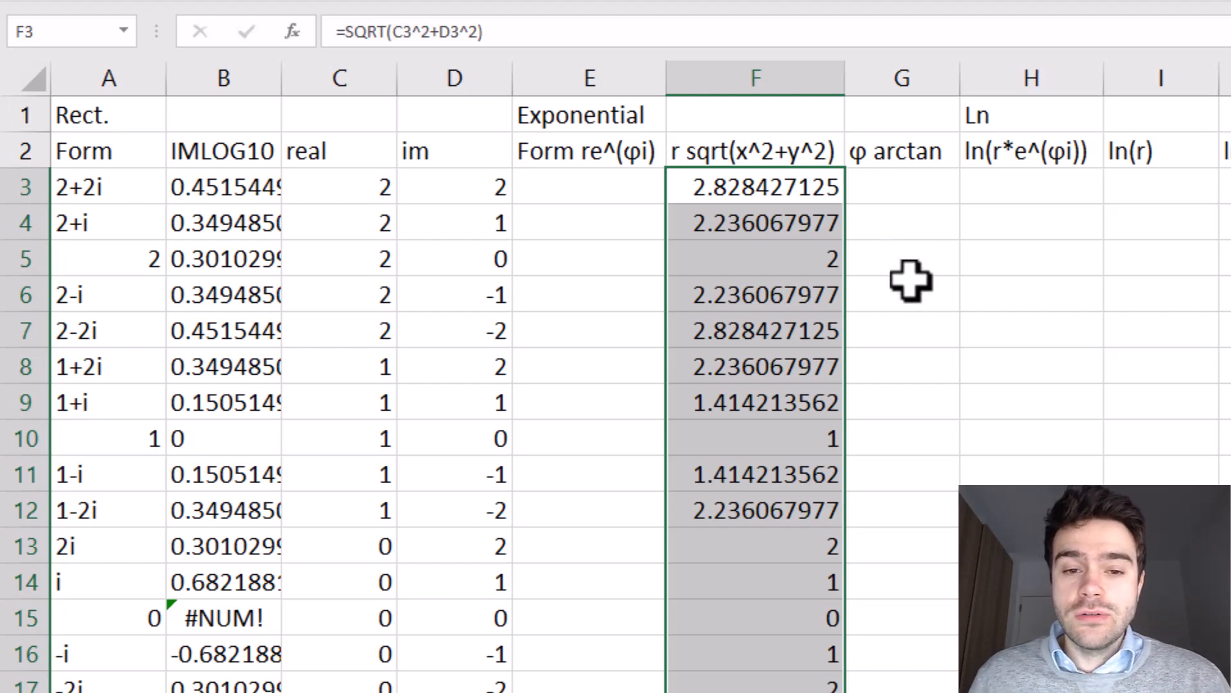
Enter =ATAN2(C3,D3) in cell G3 to calculate the angle φ and fill it down the column.
key(Right)
text(=ATAN2)
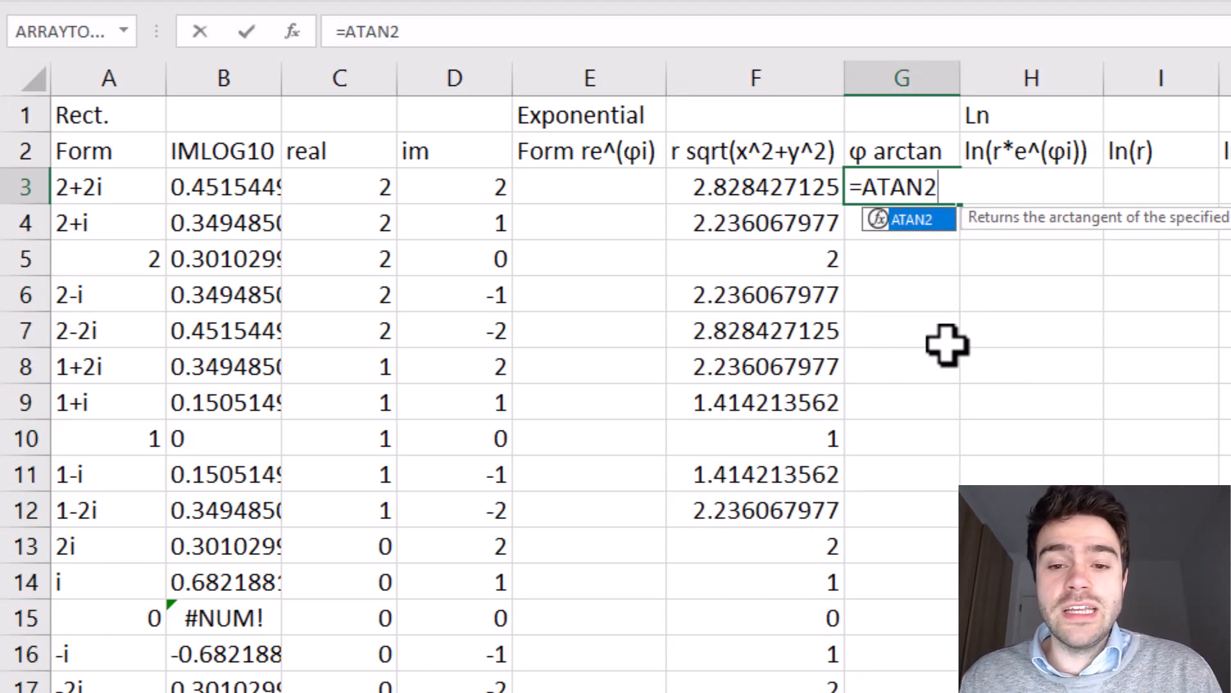
text(()
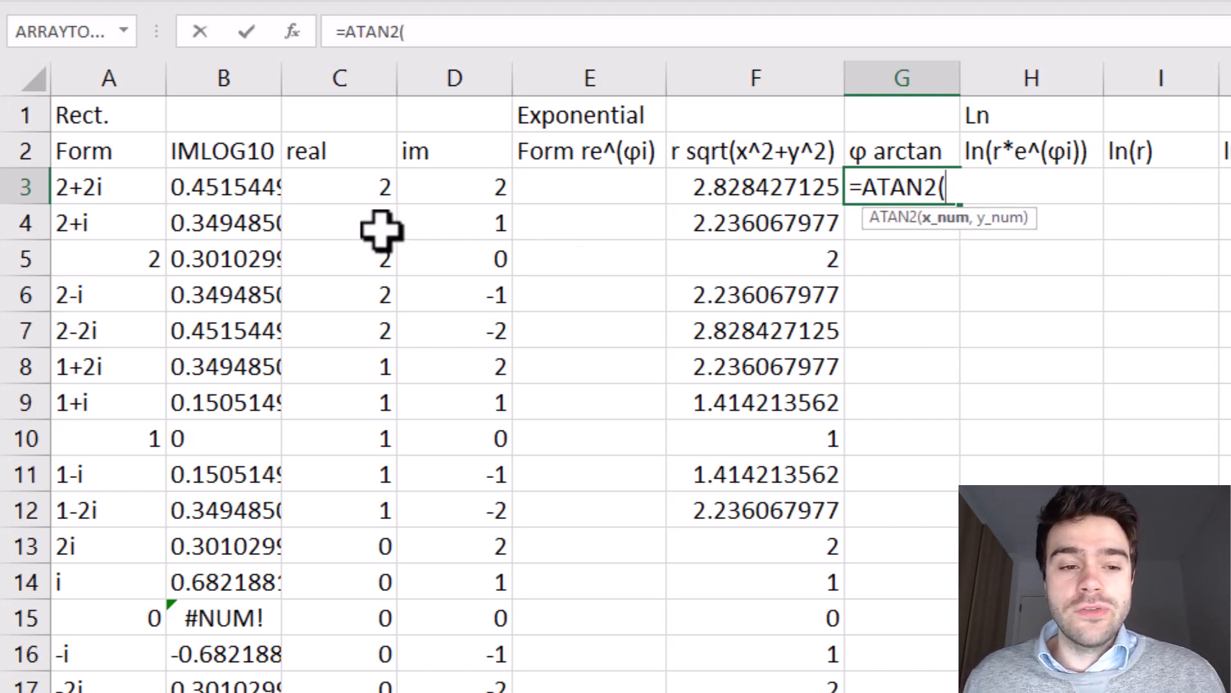
click(338, 188)
text(,)
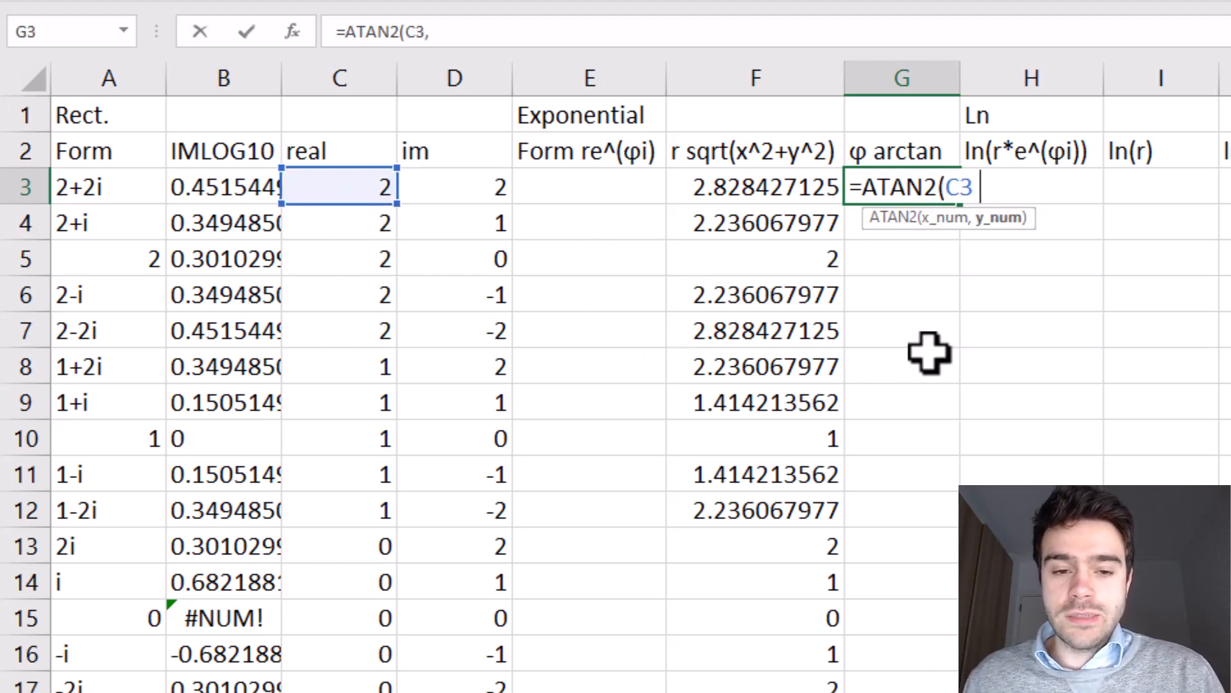
click(431, 185)
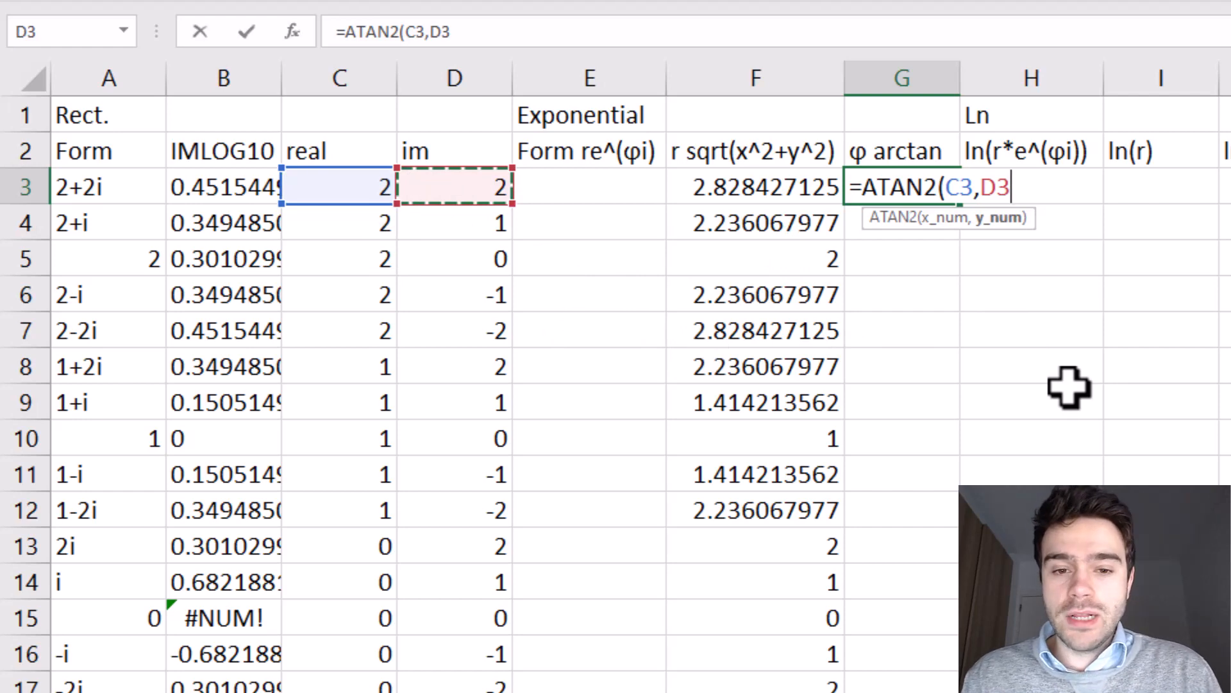
text())
key(Return)
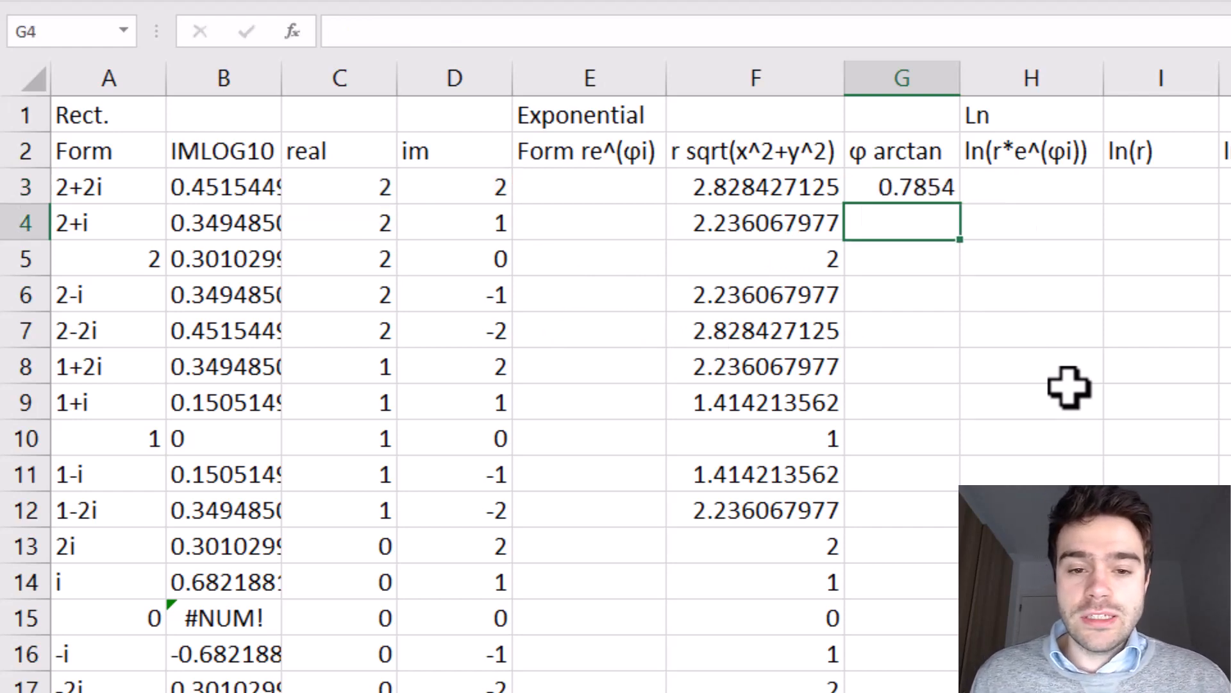
click(948, 190)
double_click(959, 205)
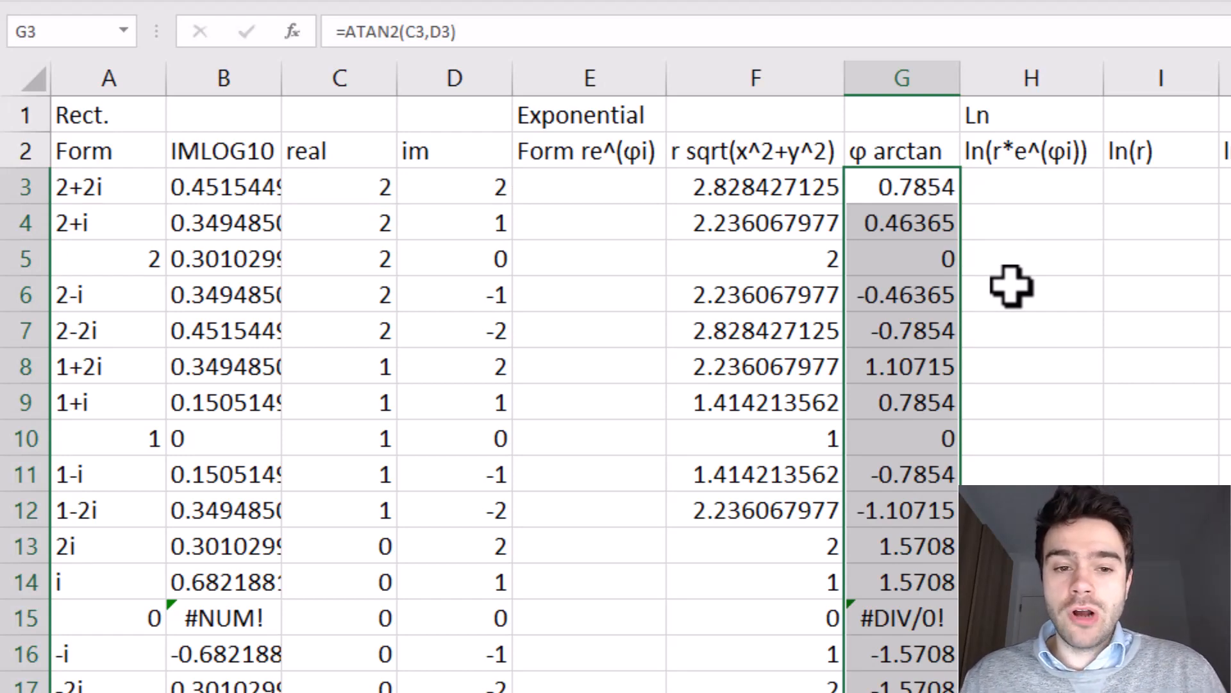
Enter =ROUND(F3,2)&"e^"&ROUND(G3,2)&"i" in cell E3 to build the exponential form and fill it down the column.
click(648, 193)
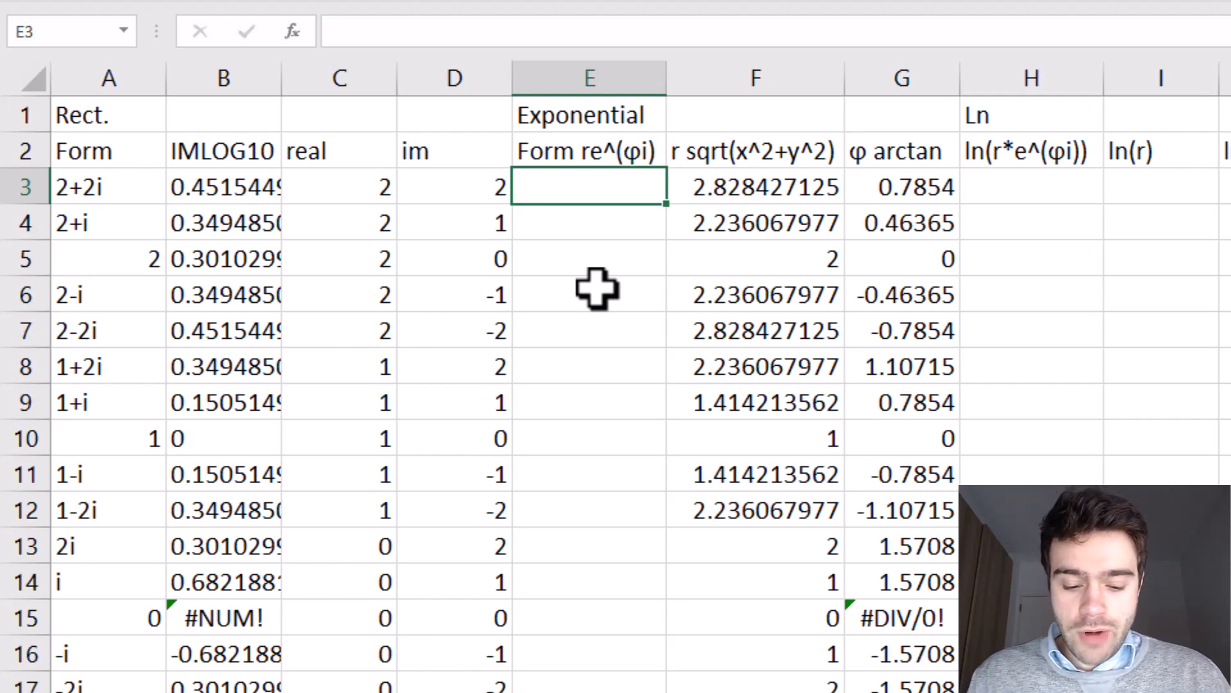
text(=ROUND()
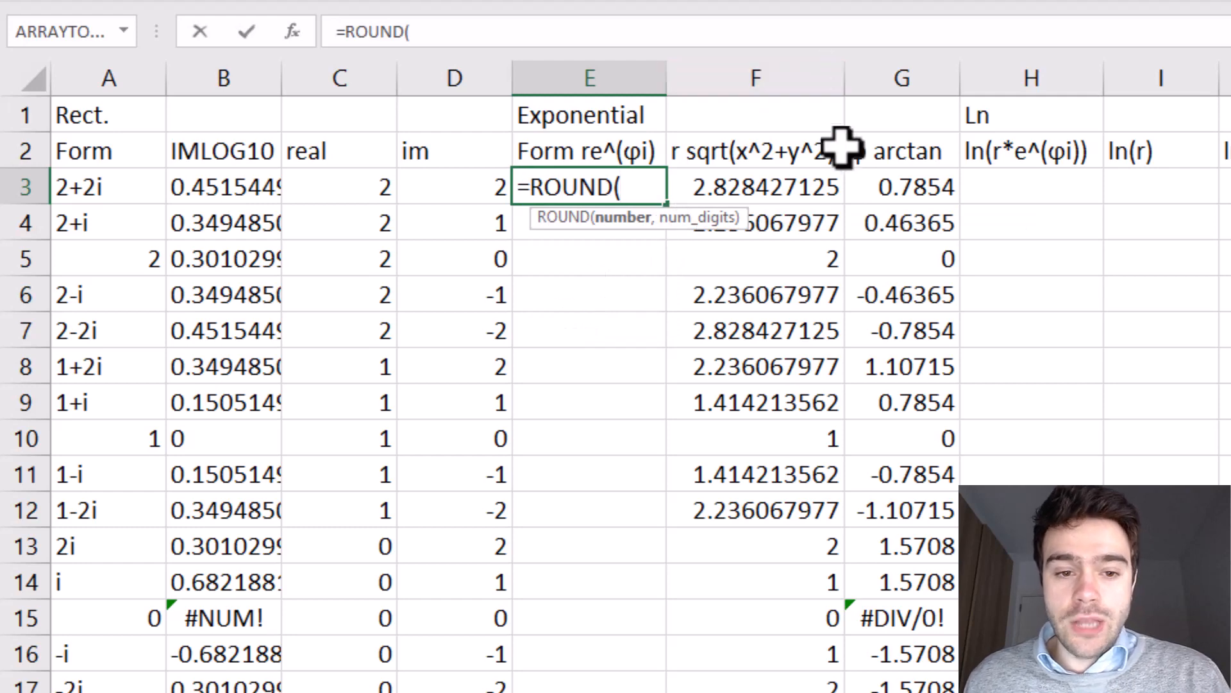
click(822, 187)
text(,)
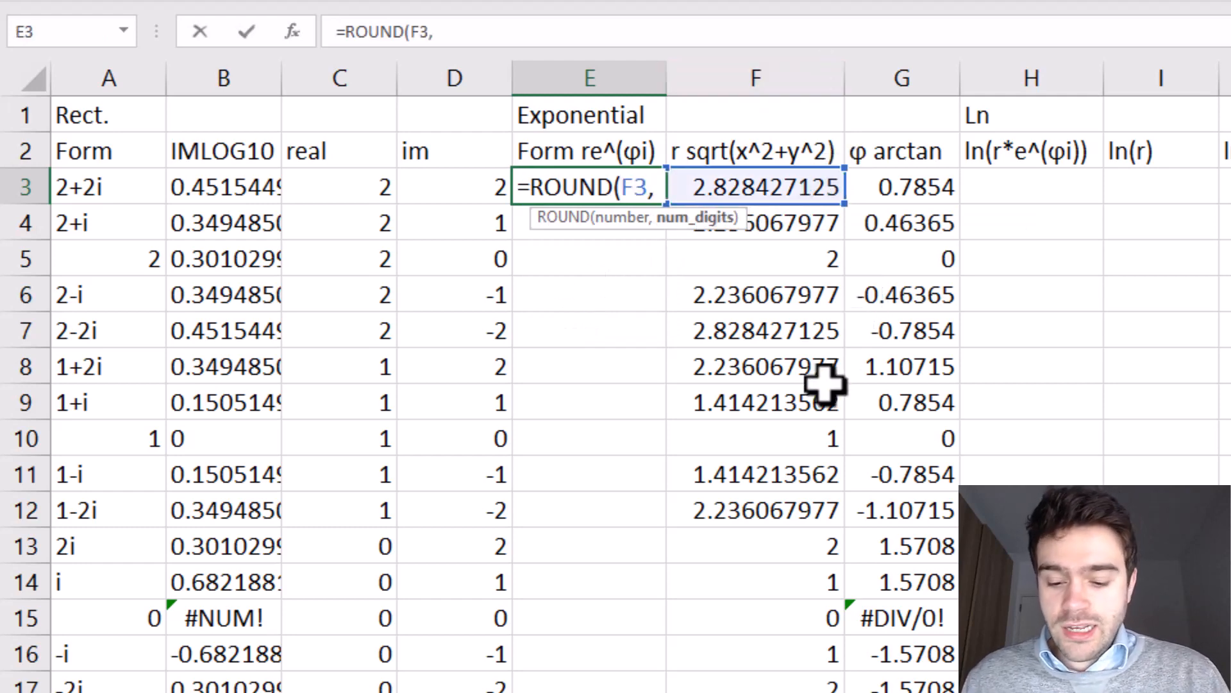
text(2))
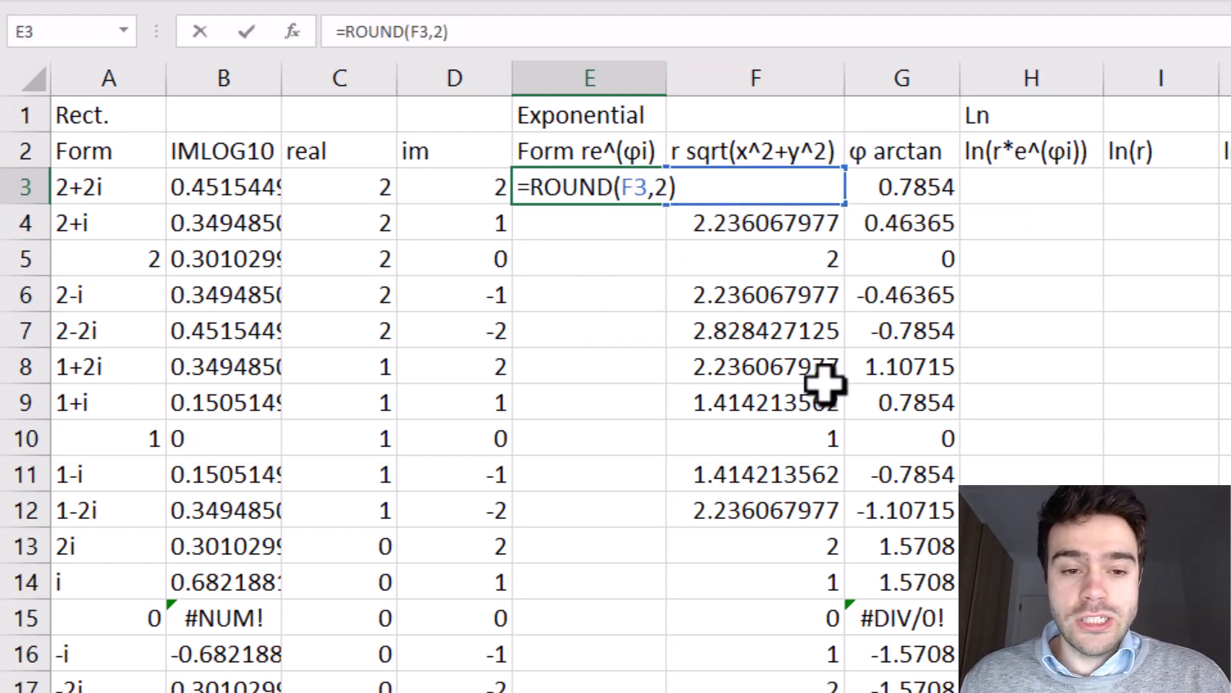
text(&)
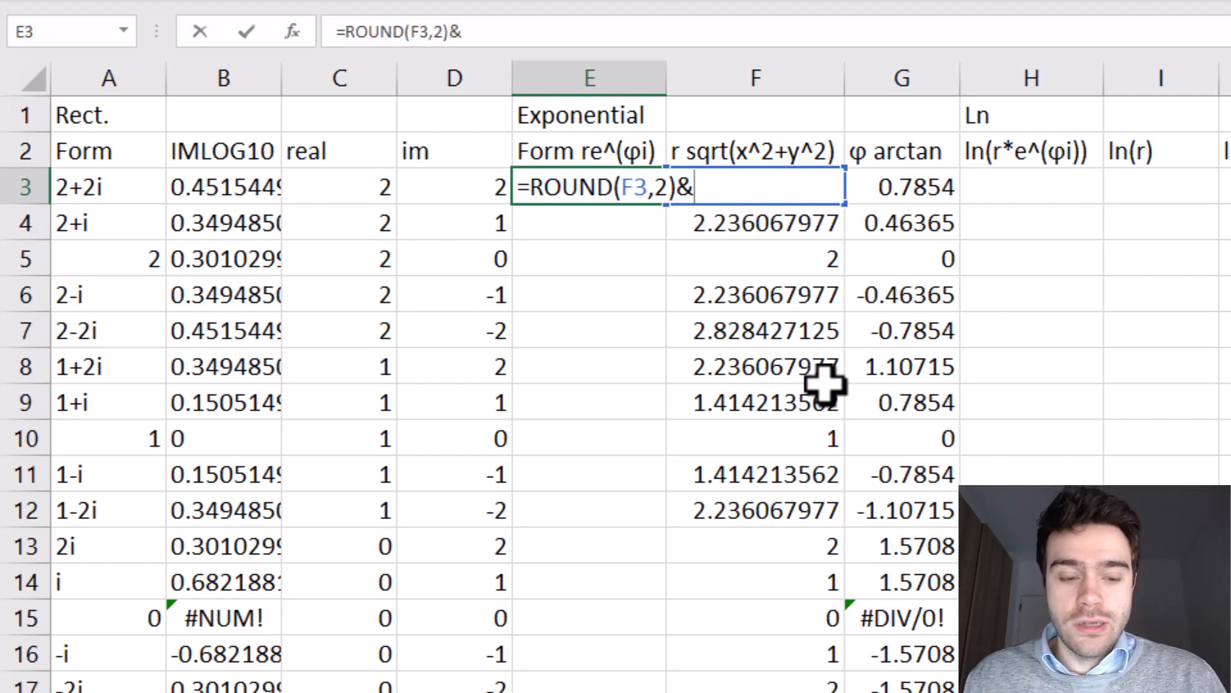
text("e)
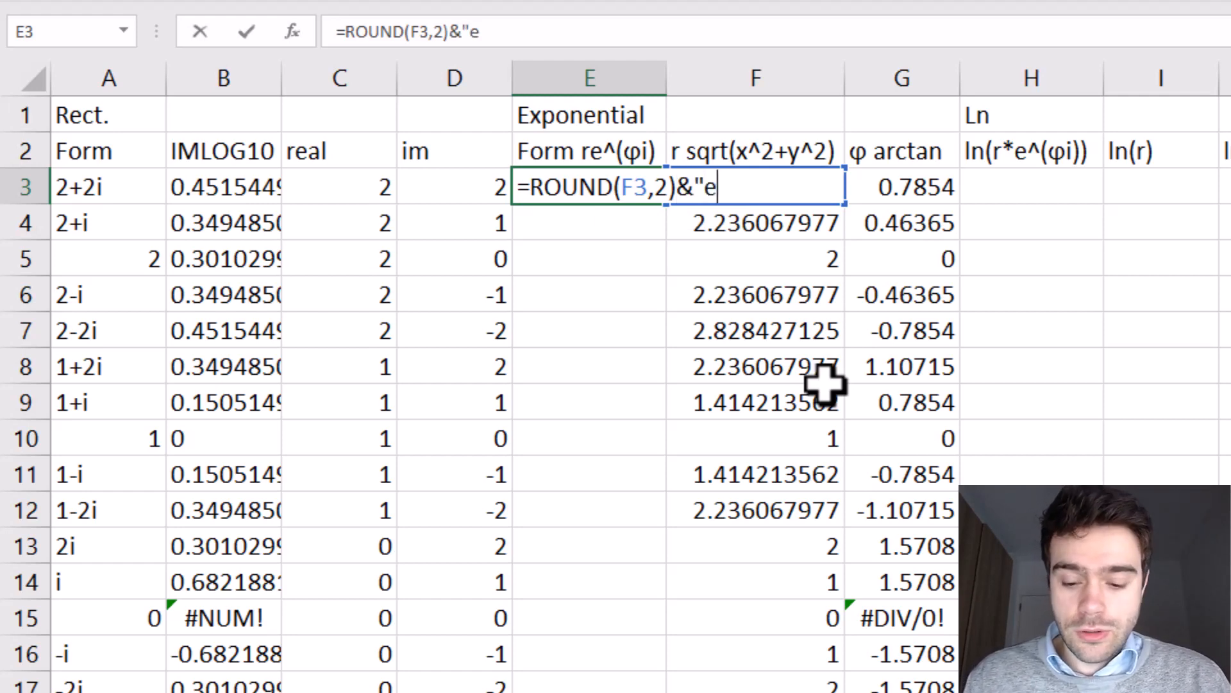
text(^)
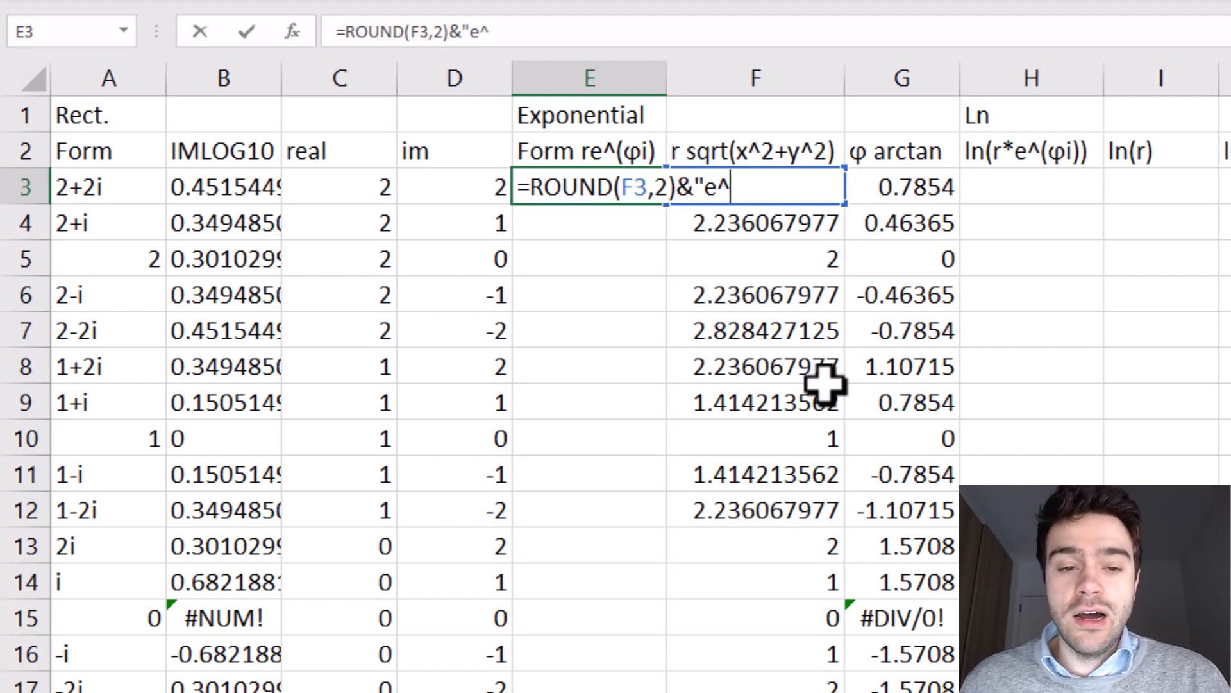
text(")
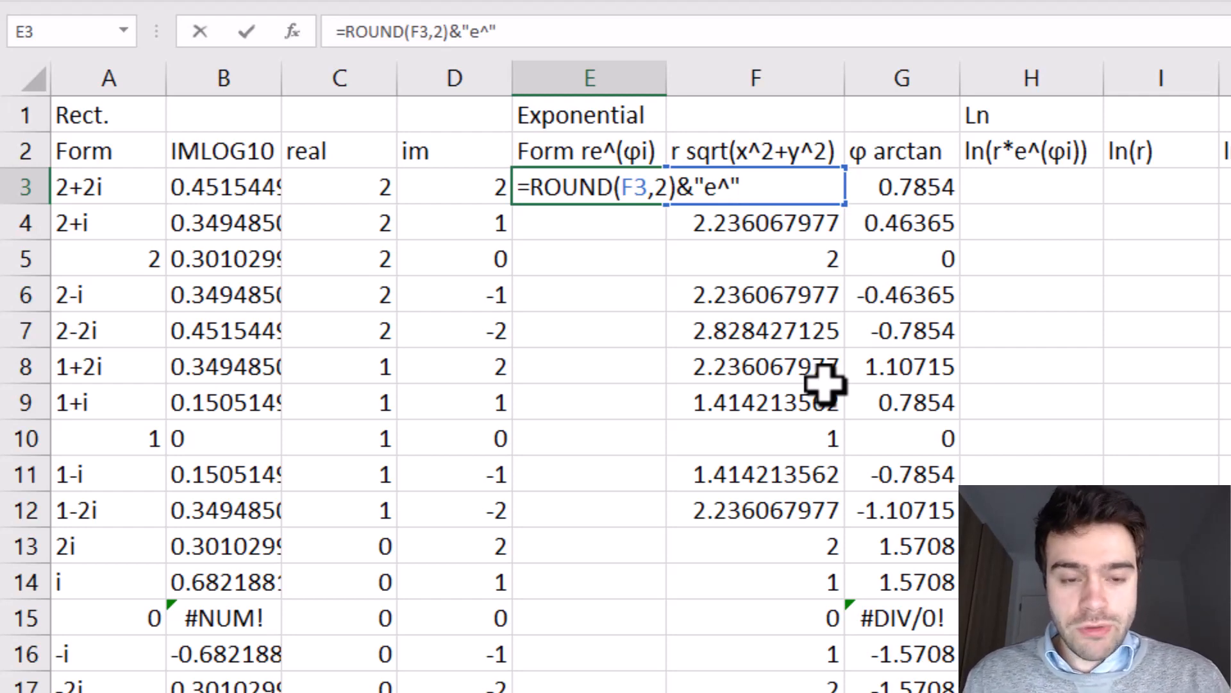
text(&ROUND()
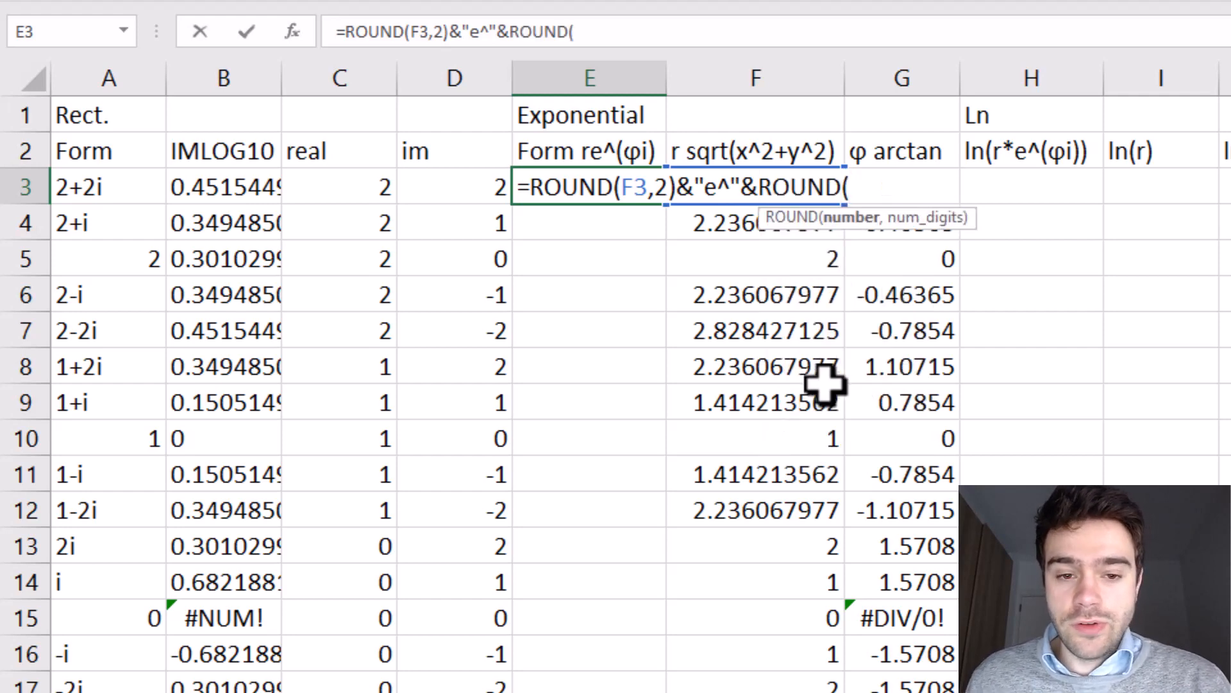
click(984, 170)
key(Left)
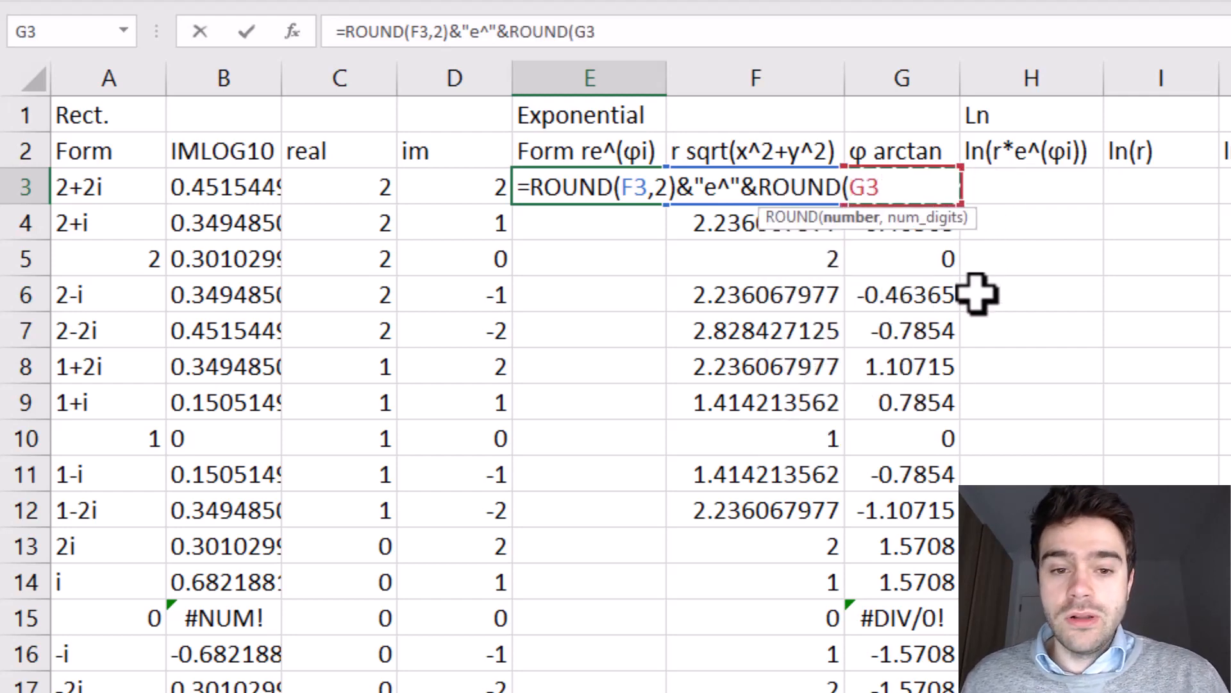
text(,2))
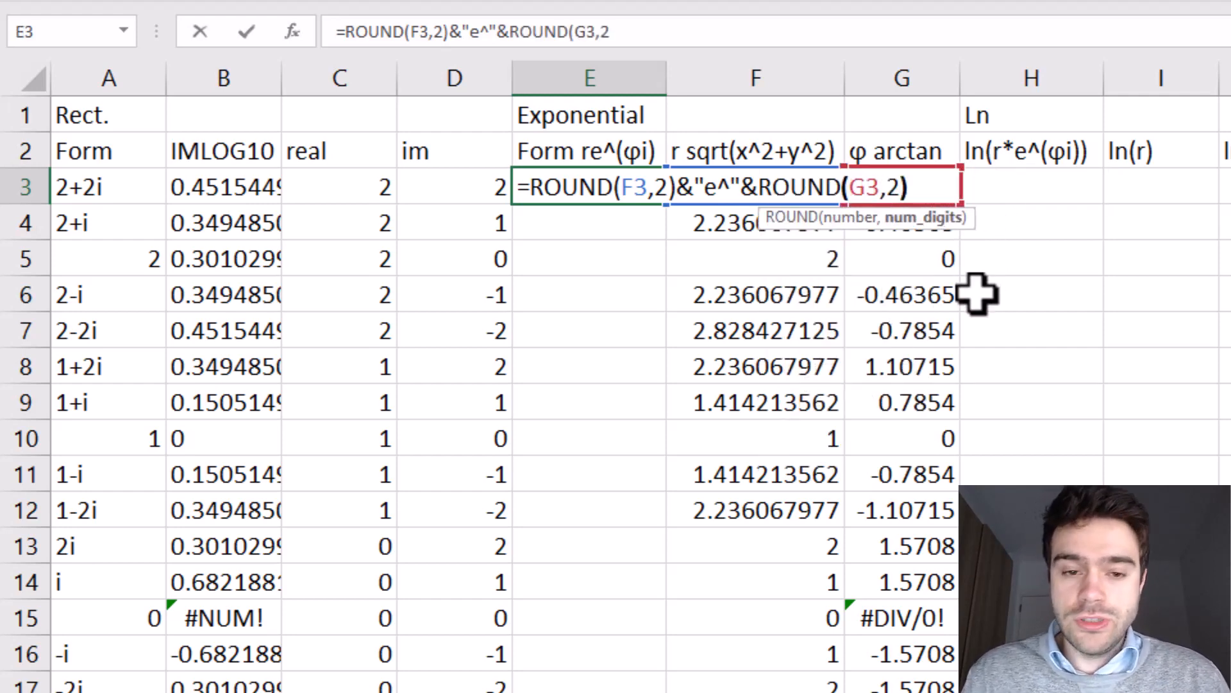
text(&)
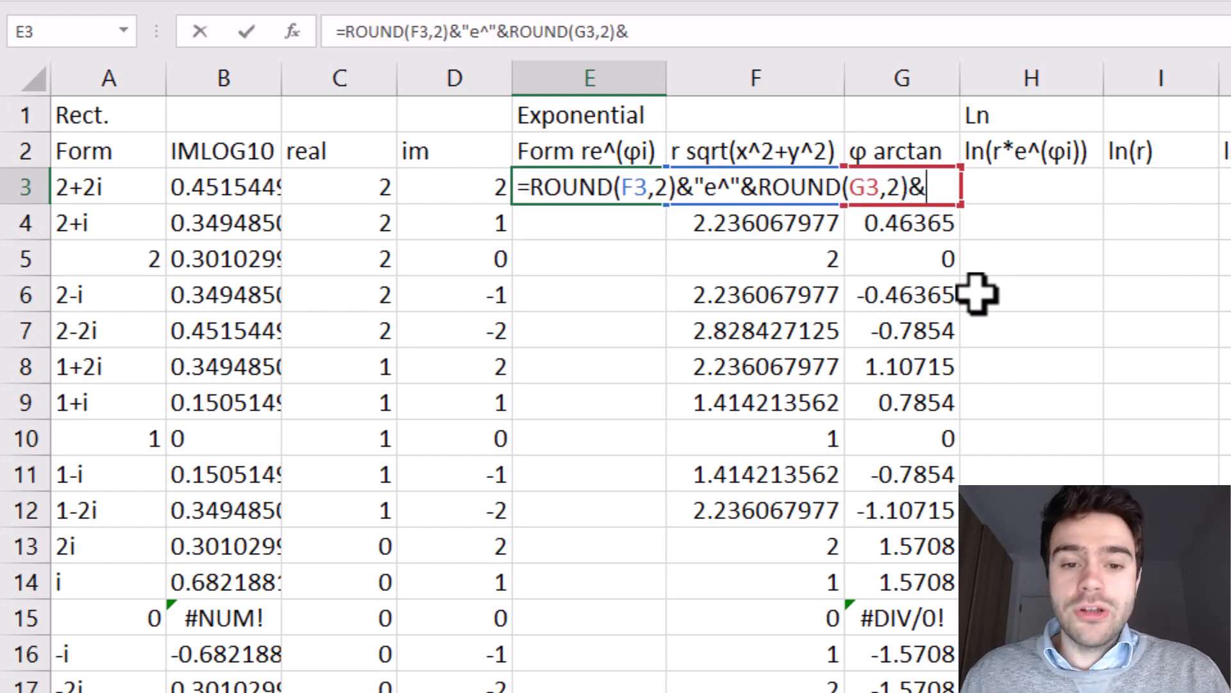
text(")
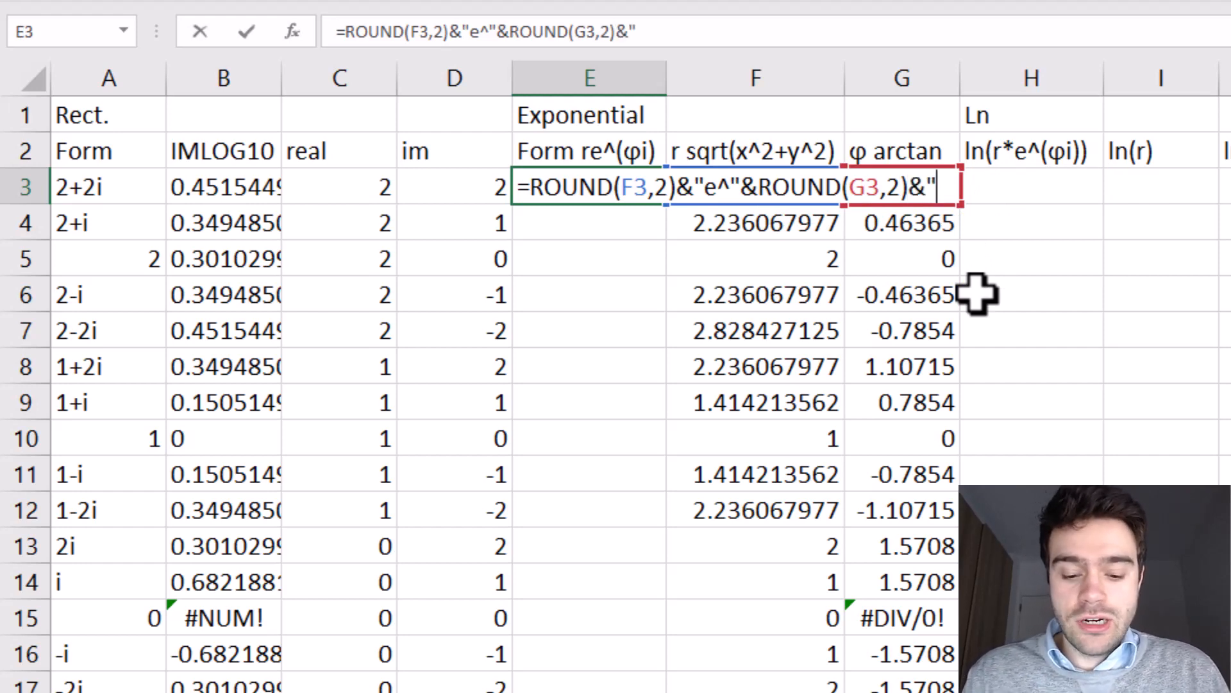
text(i")
key(Return)
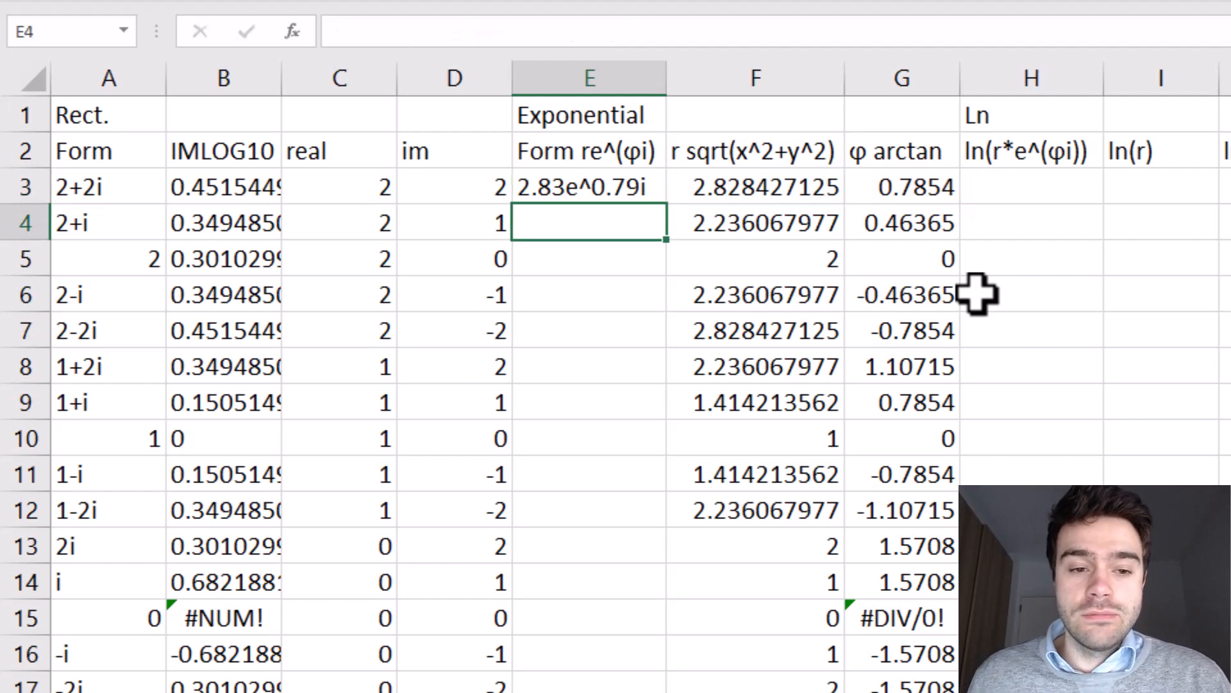
click(655, 186)
double_click(667, 204)
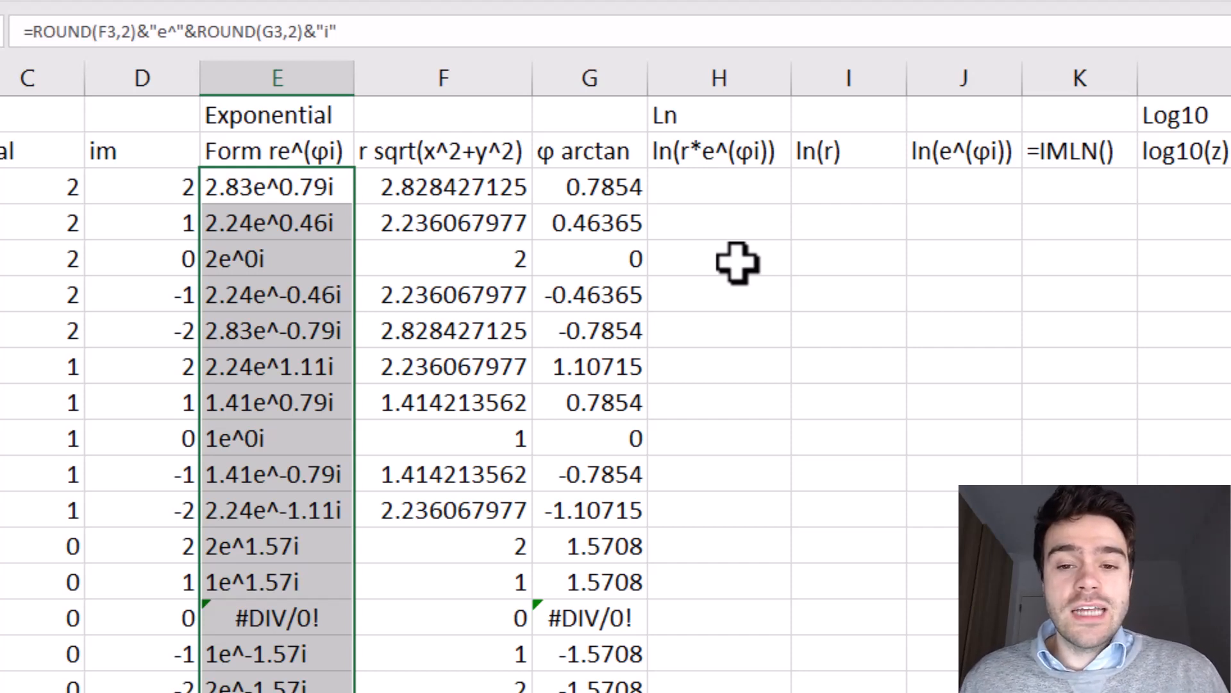
Enter =ROUND(G3,2)&"i" in cell J3 to express ln(e^(φi)) and fill it down the column.
click(930, 192)
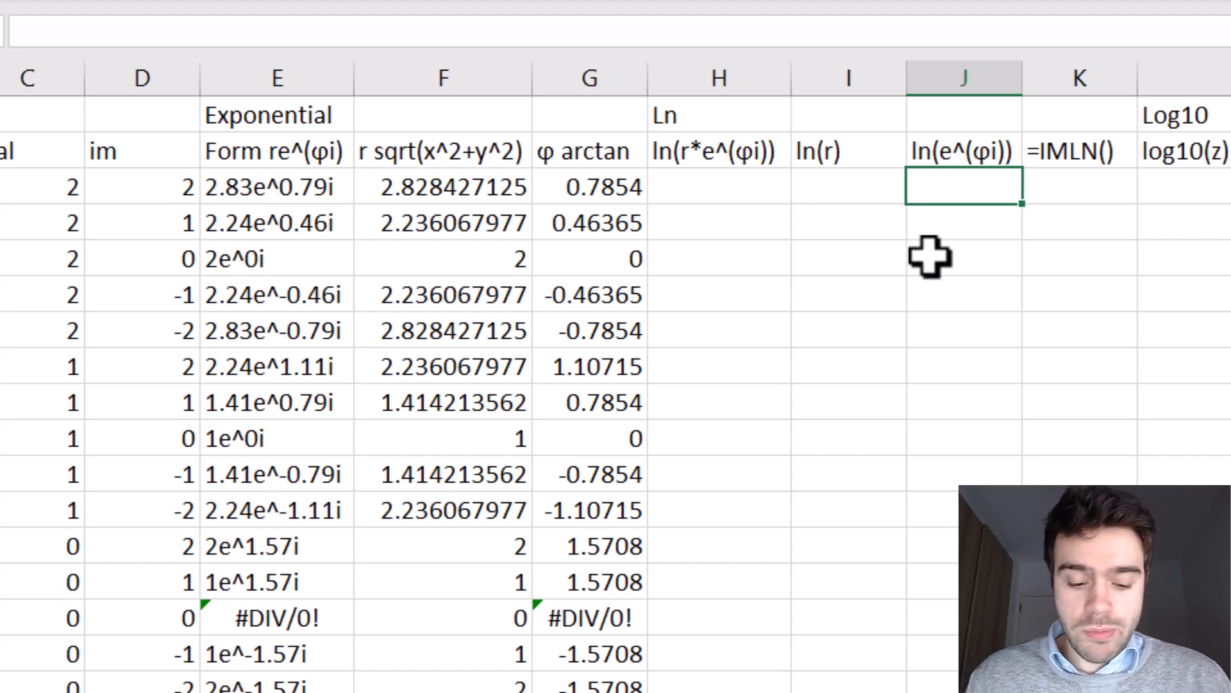
text(=ROUND()
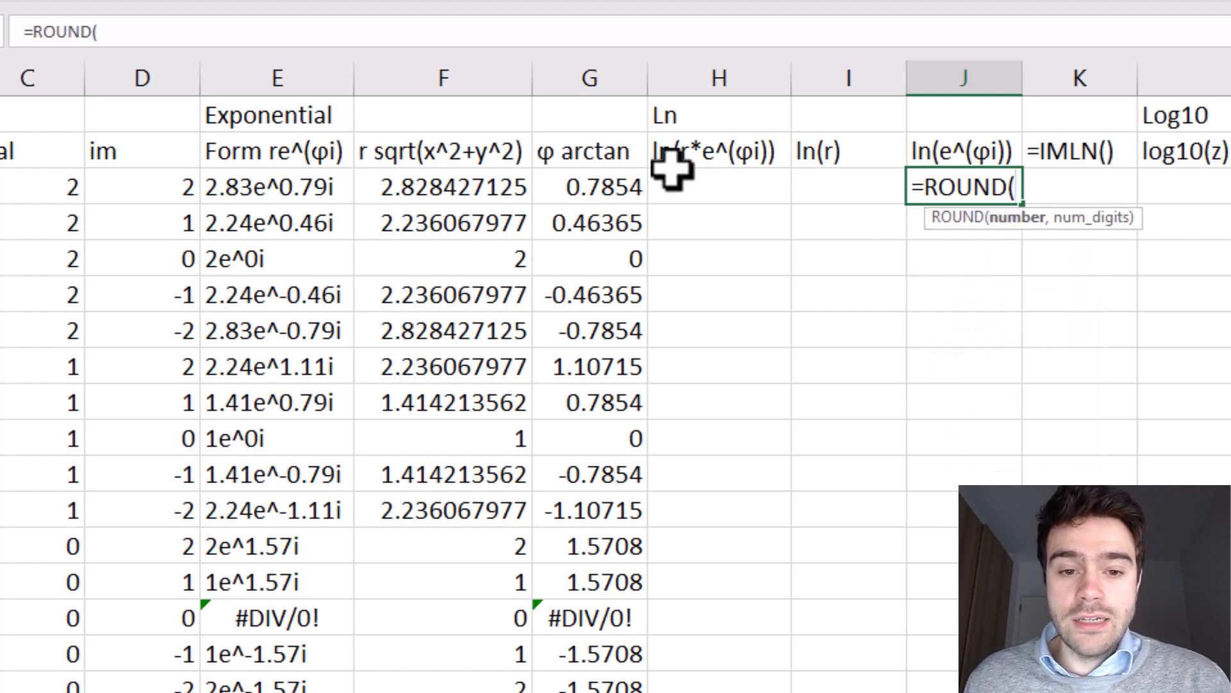
click(623, 185)
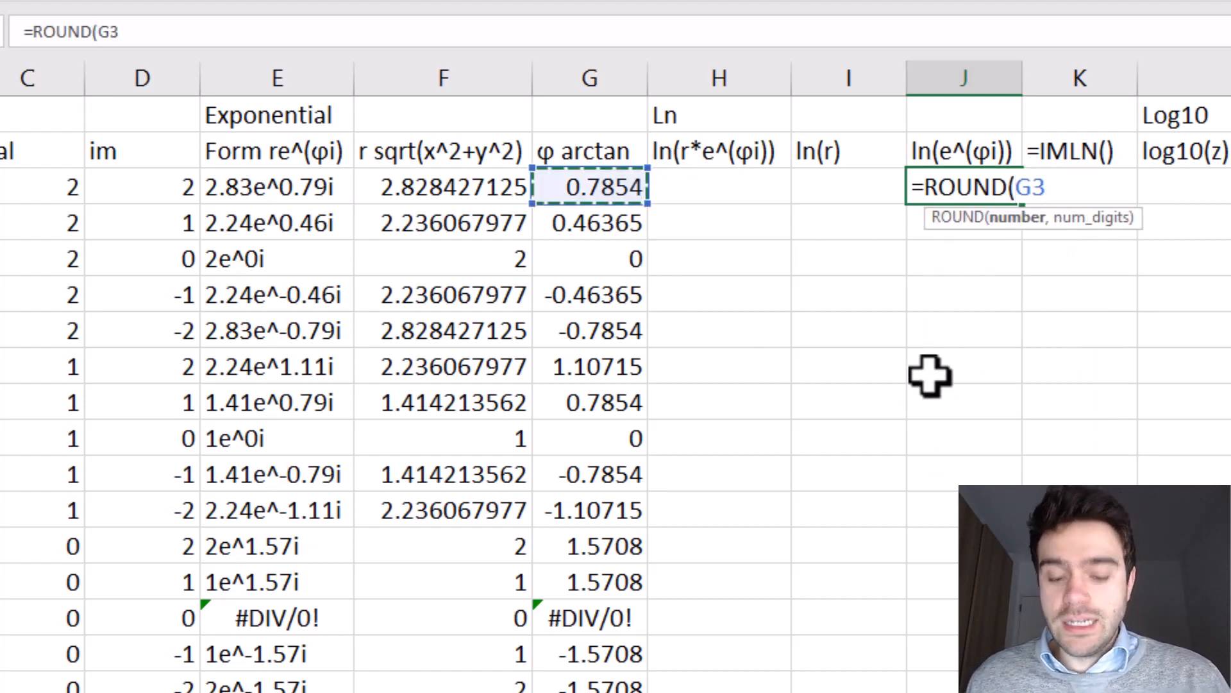
text(,2))
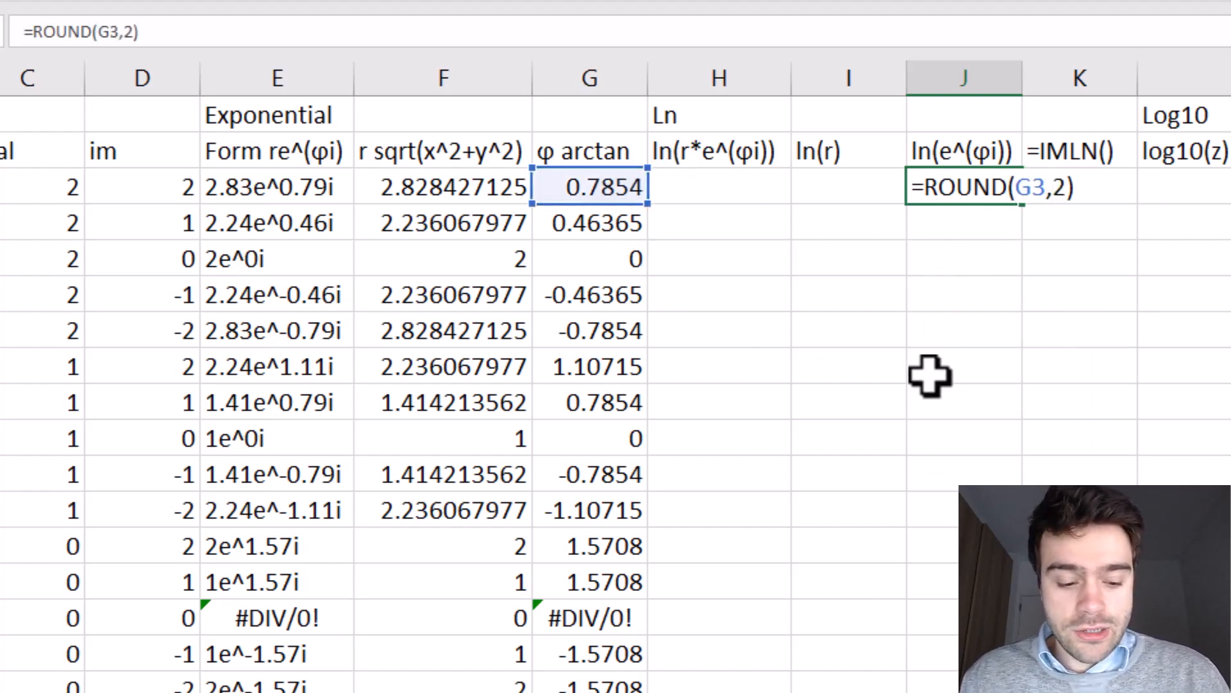
text(&"i")
key(Return)
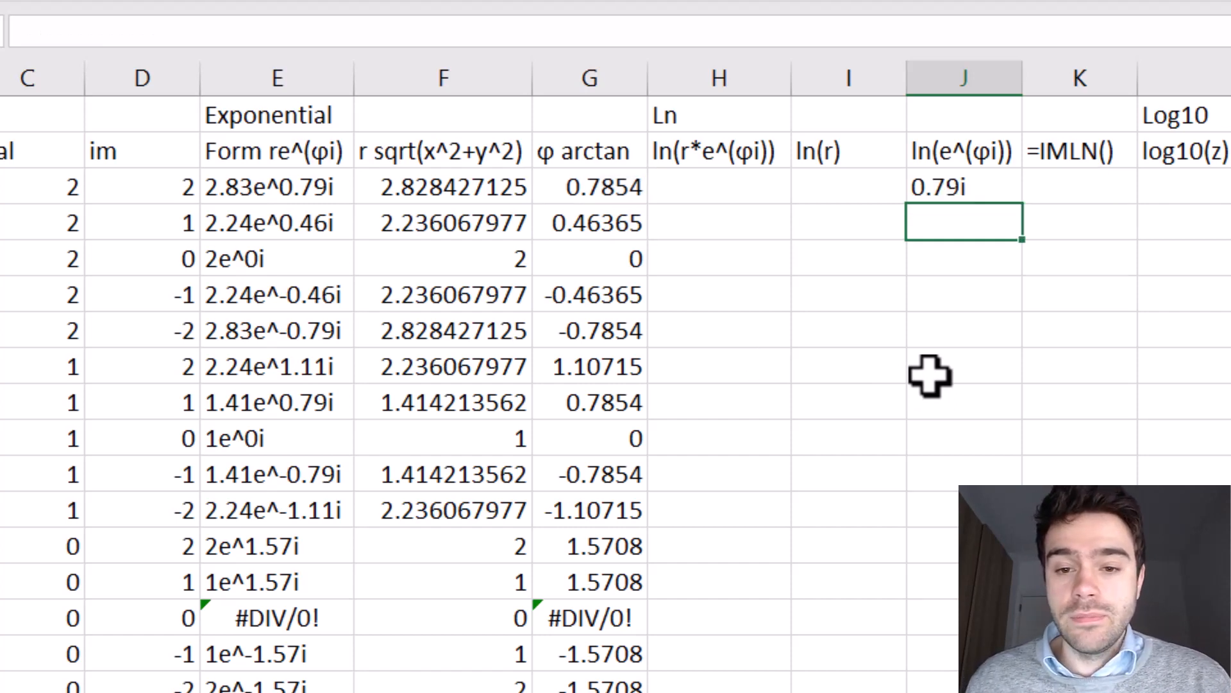
click(981, 186)
double_click(1023, 203)
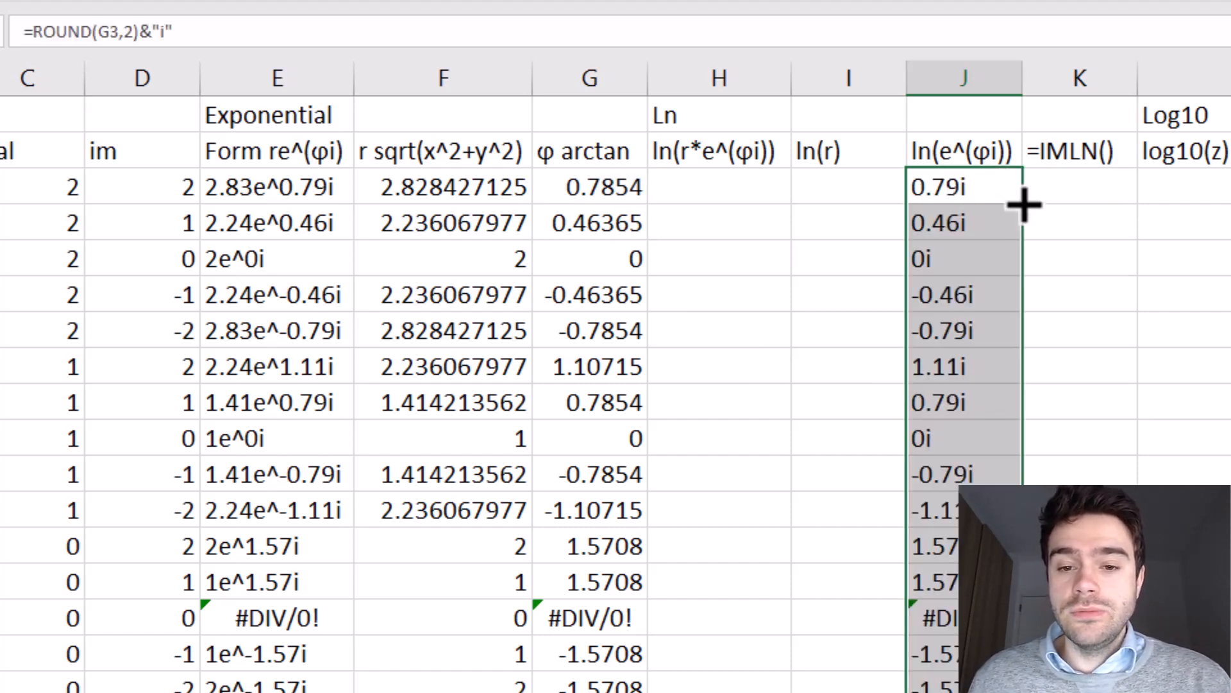
Enter =LN(F3) in cell I3 to calculate ln(r) and fill it down the column.
click(850, 185)
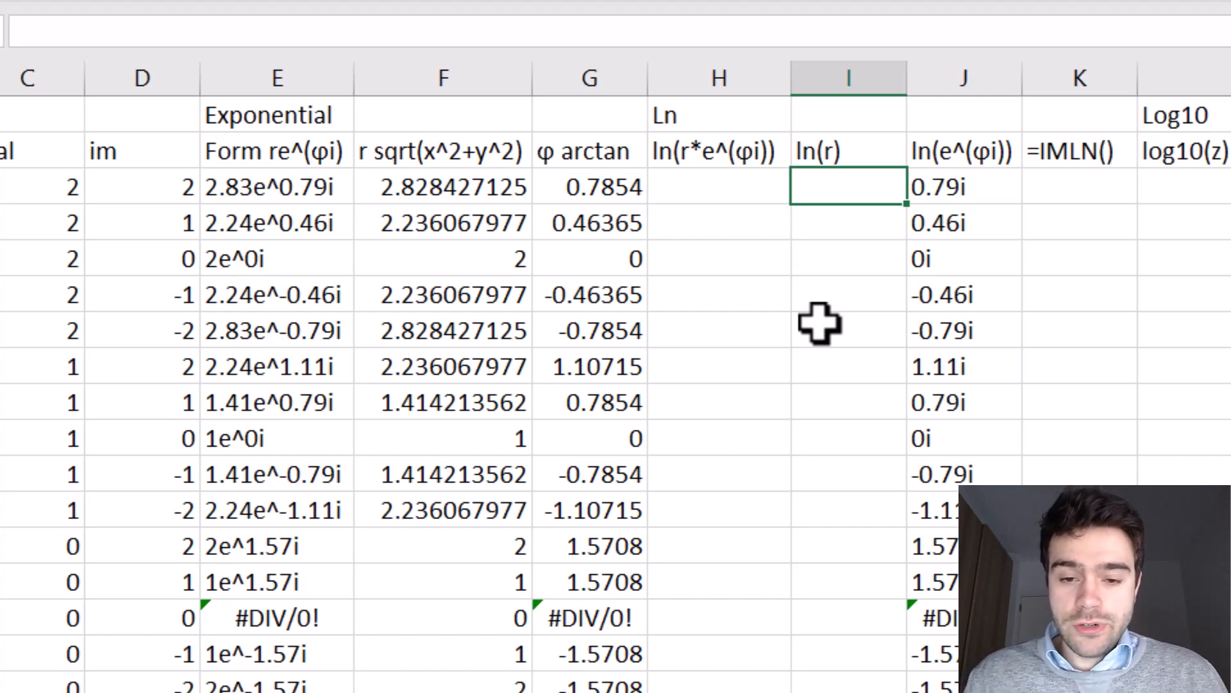
text(=L)
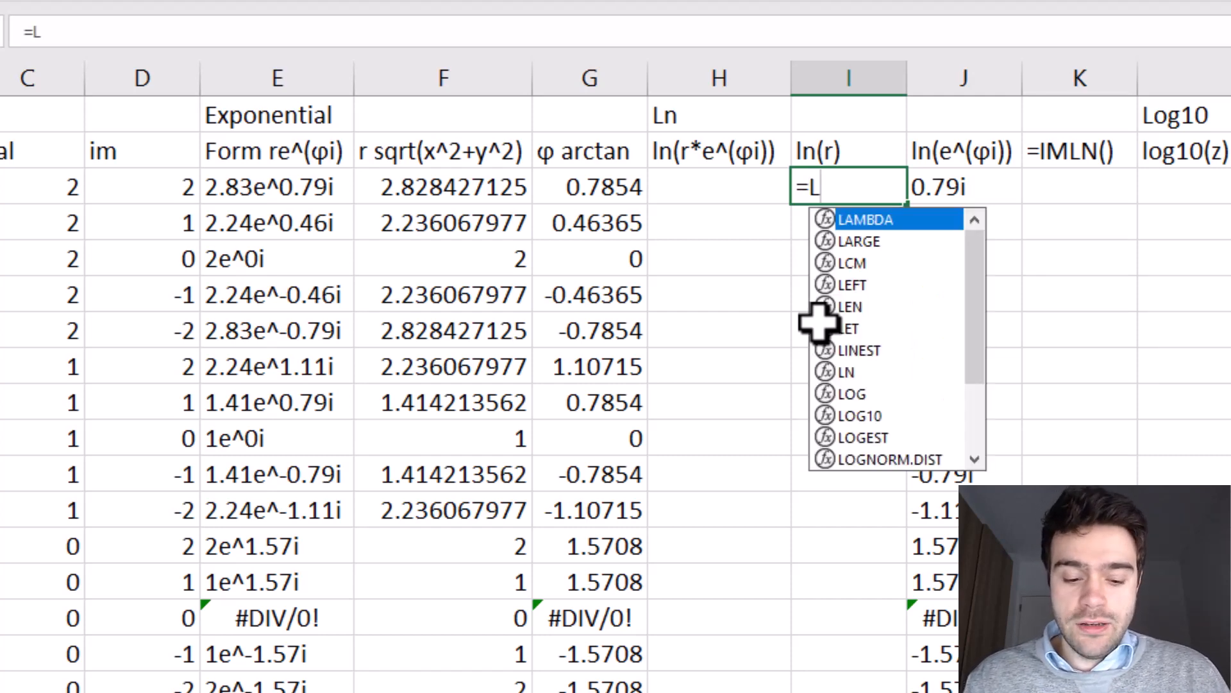
text(N()
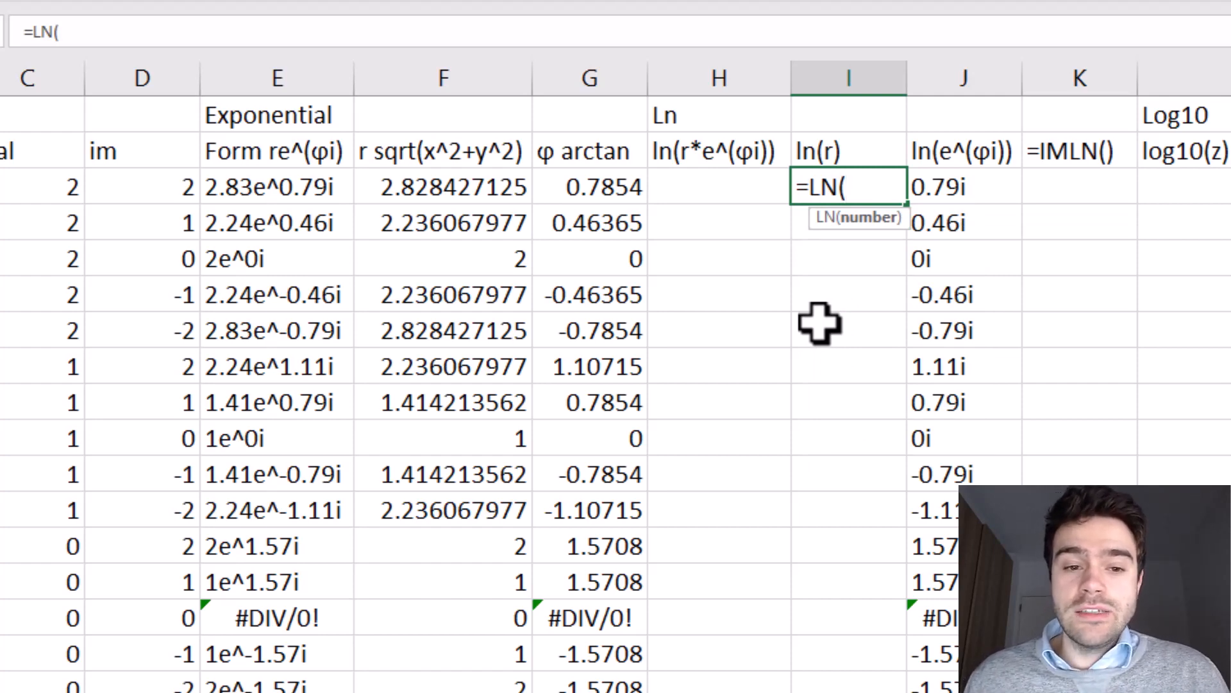
click(447, 187)
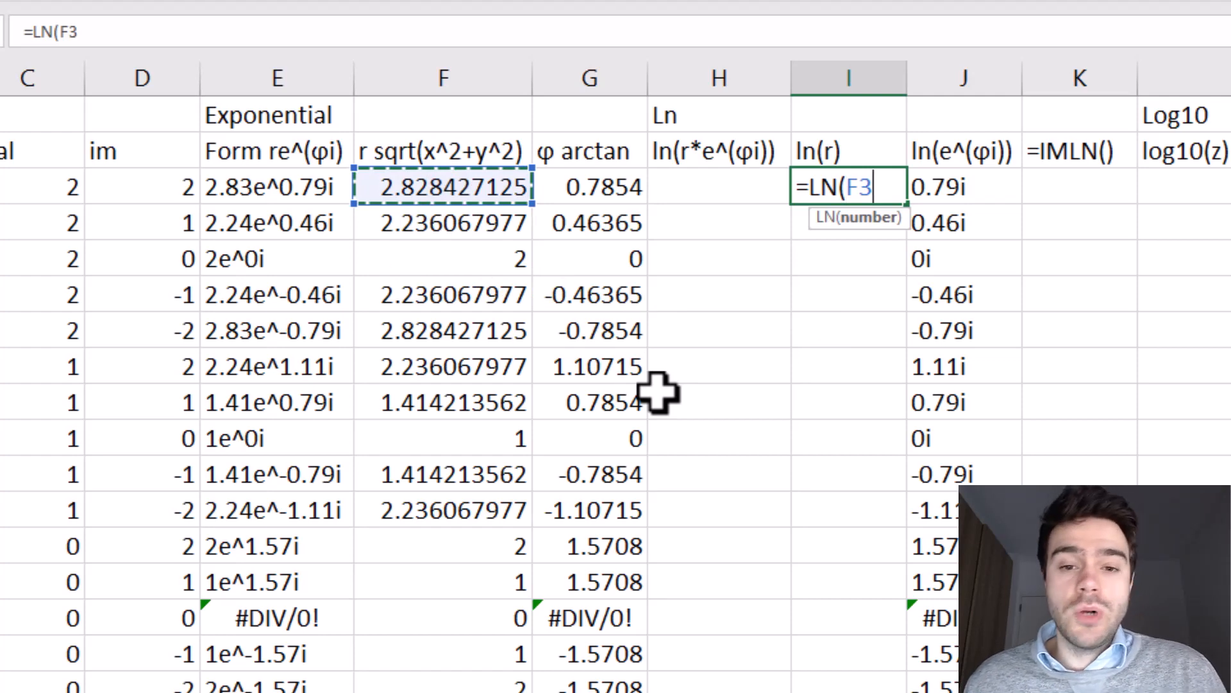
text())
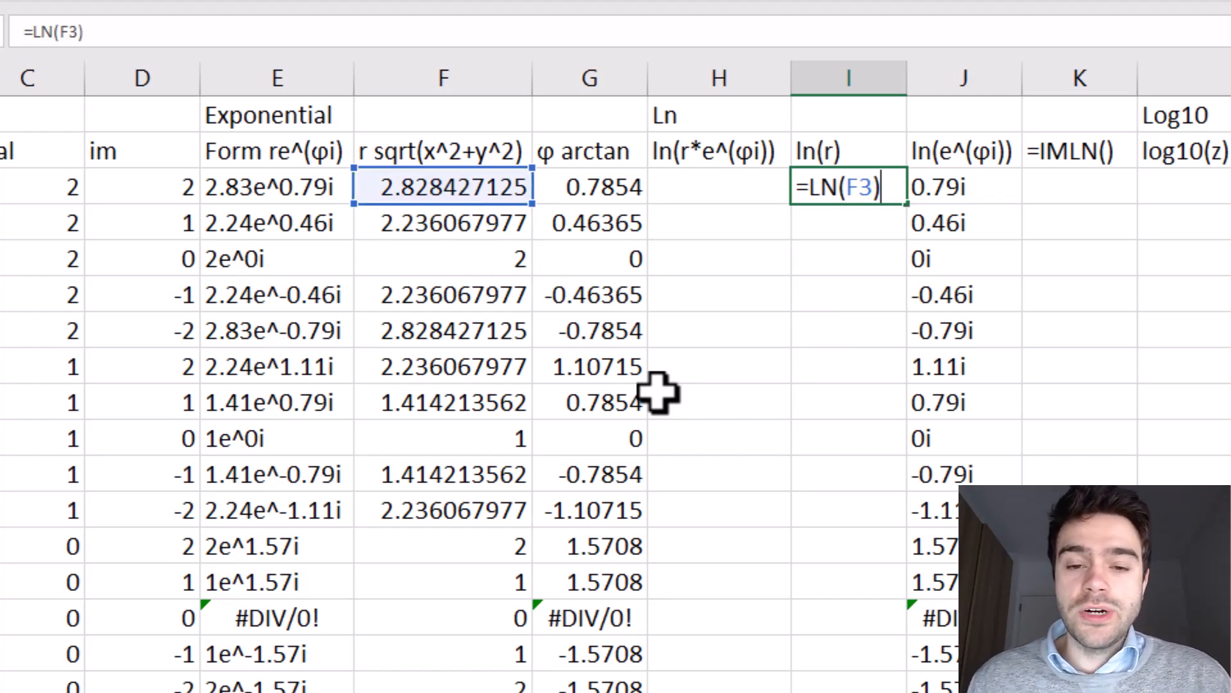
key(Return)
click(840, 186)
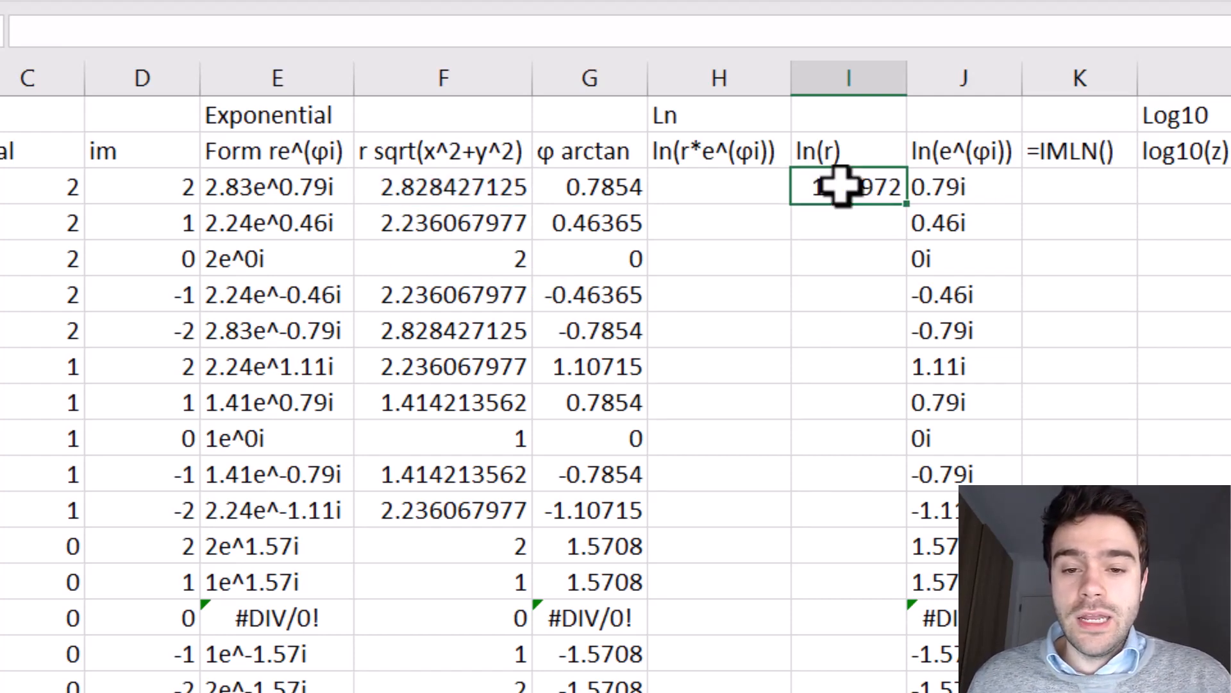
double_click(908, 204)
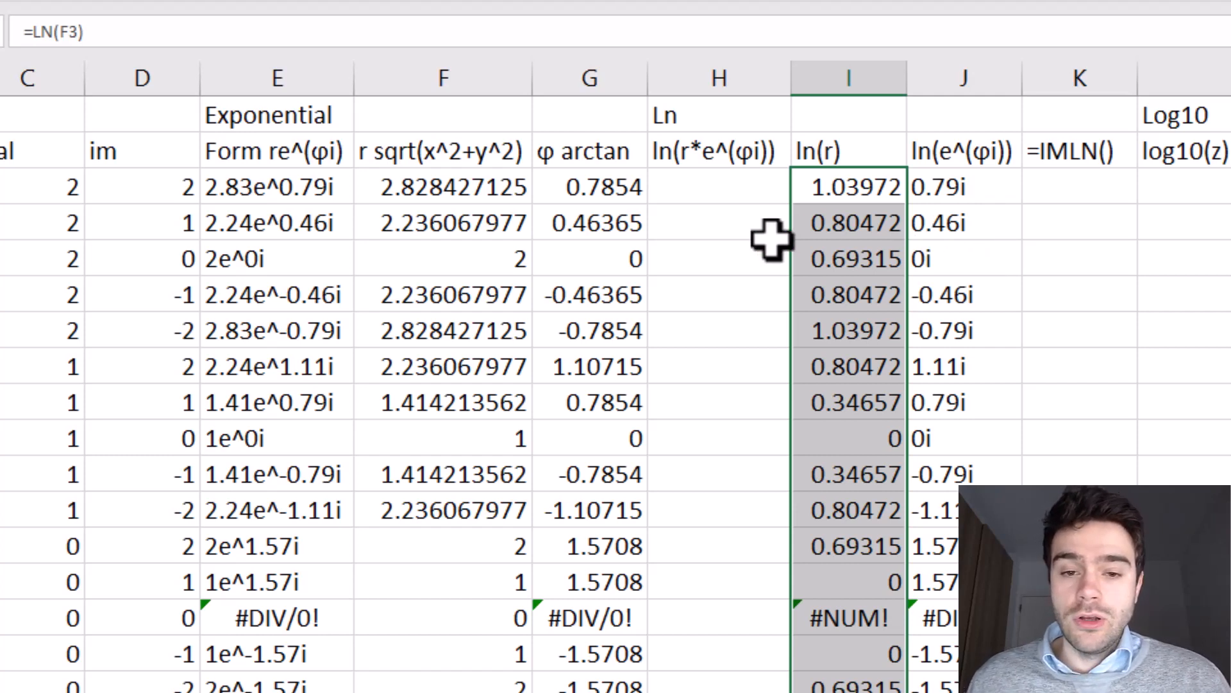
Enter =ROUND(I3,2)&"+"&J3 in cell H3 to combine ln(r) and ln(e^(φi)), and fill it down the column.
click(754, 187)
text(=ROUNF)
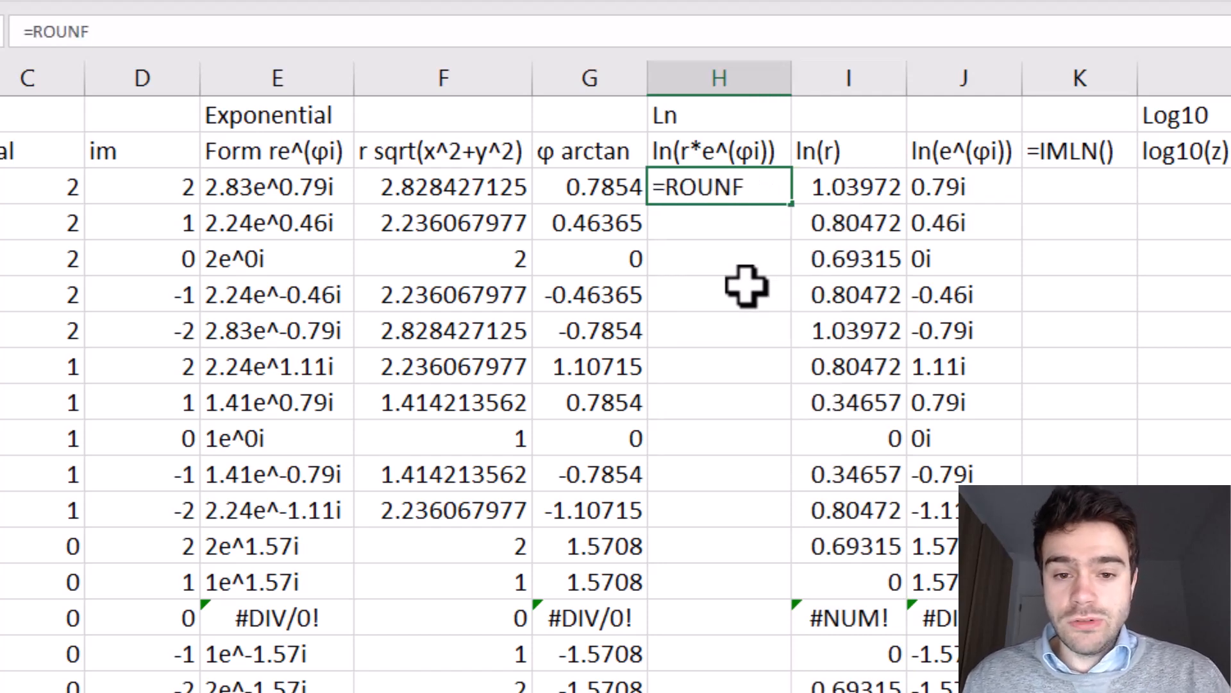
key(BackSpace)
text(D)
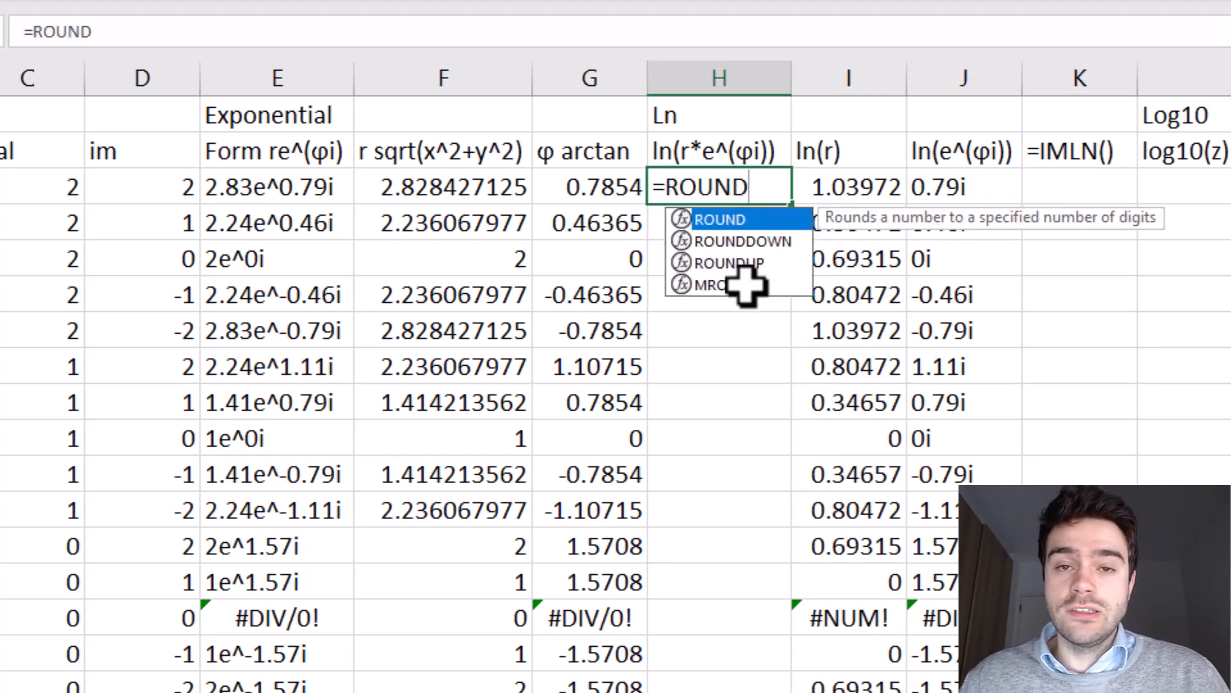
text(()
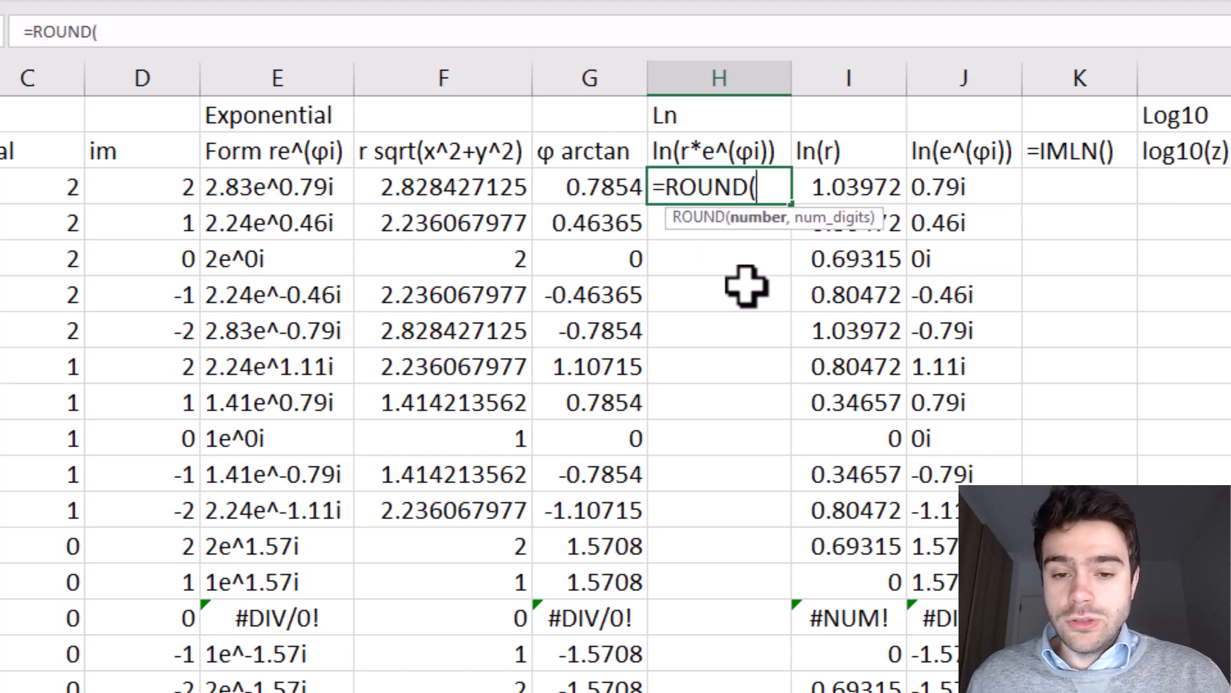
click(889, 185)
text(,2))
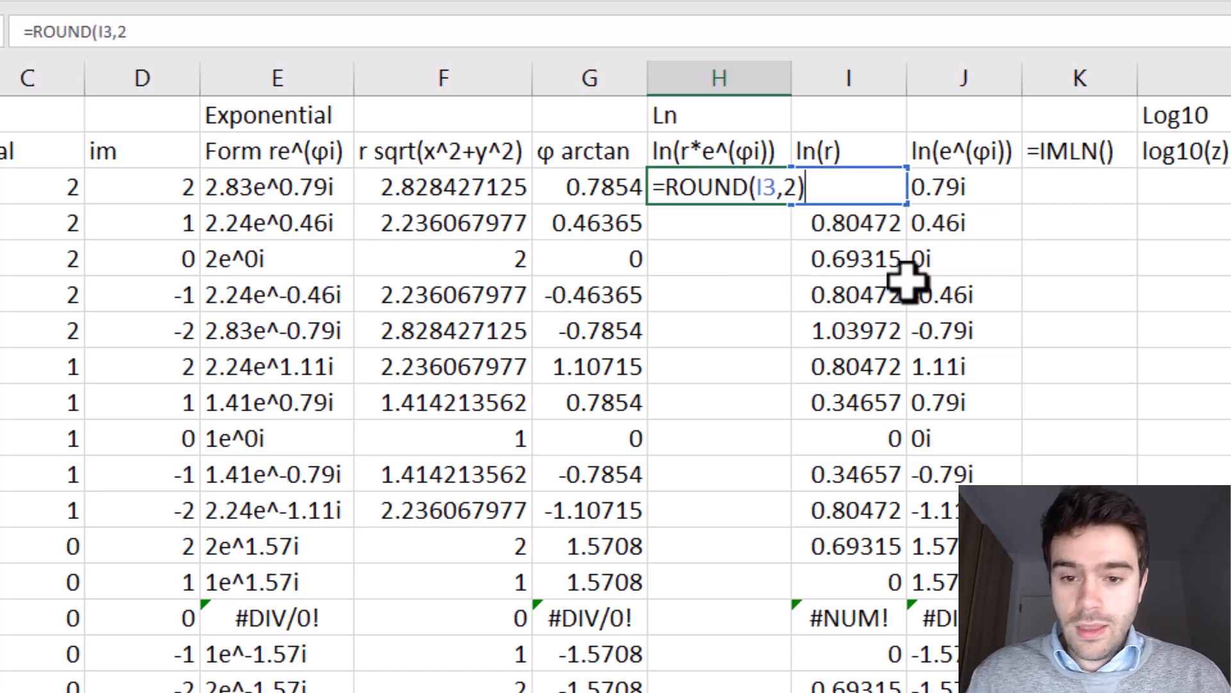
text(&)
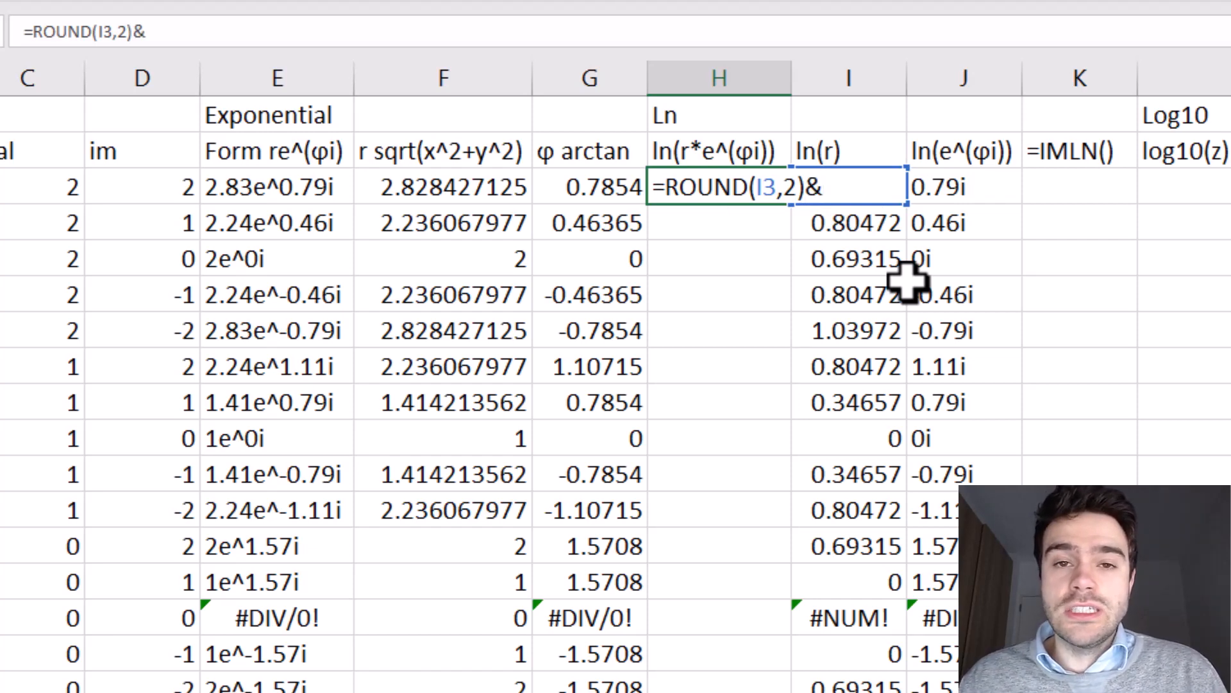
text(")
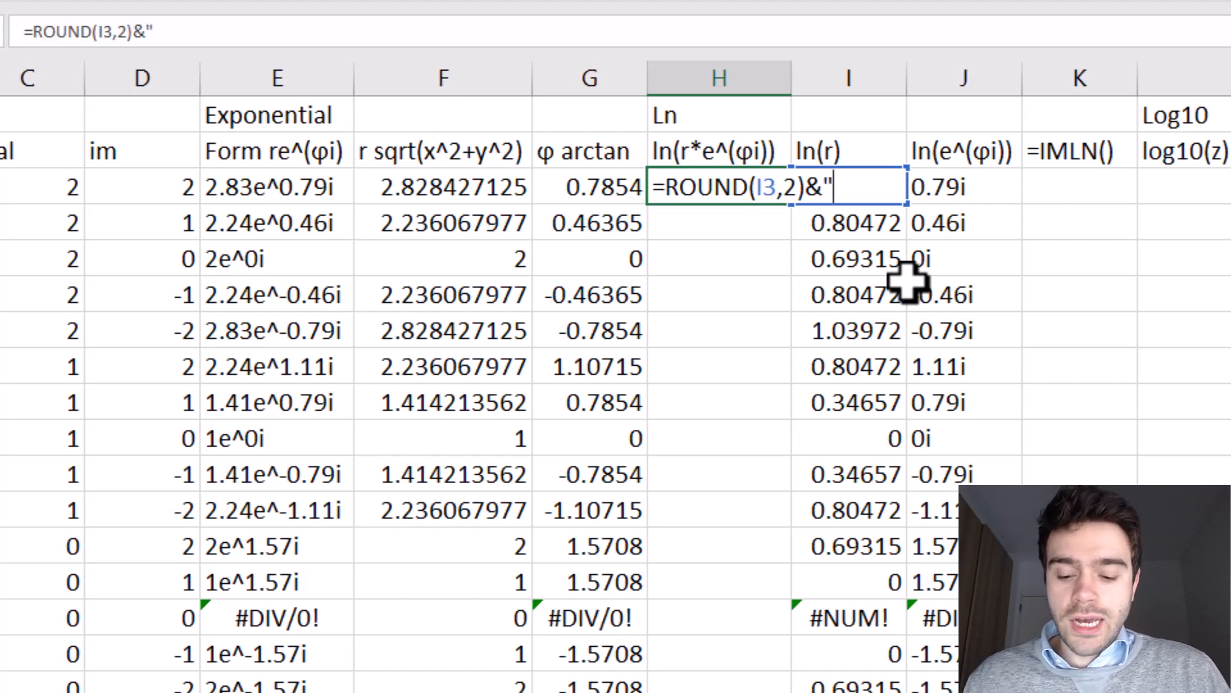
text(+)
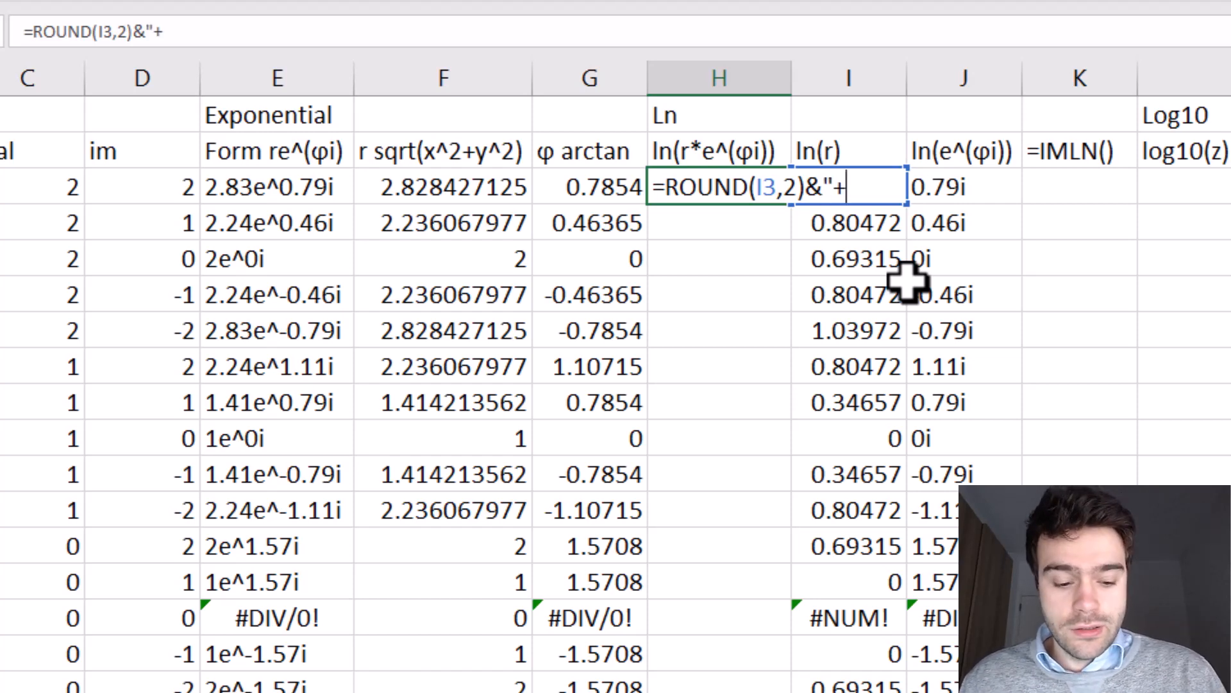
text("&)
click(972, 204)
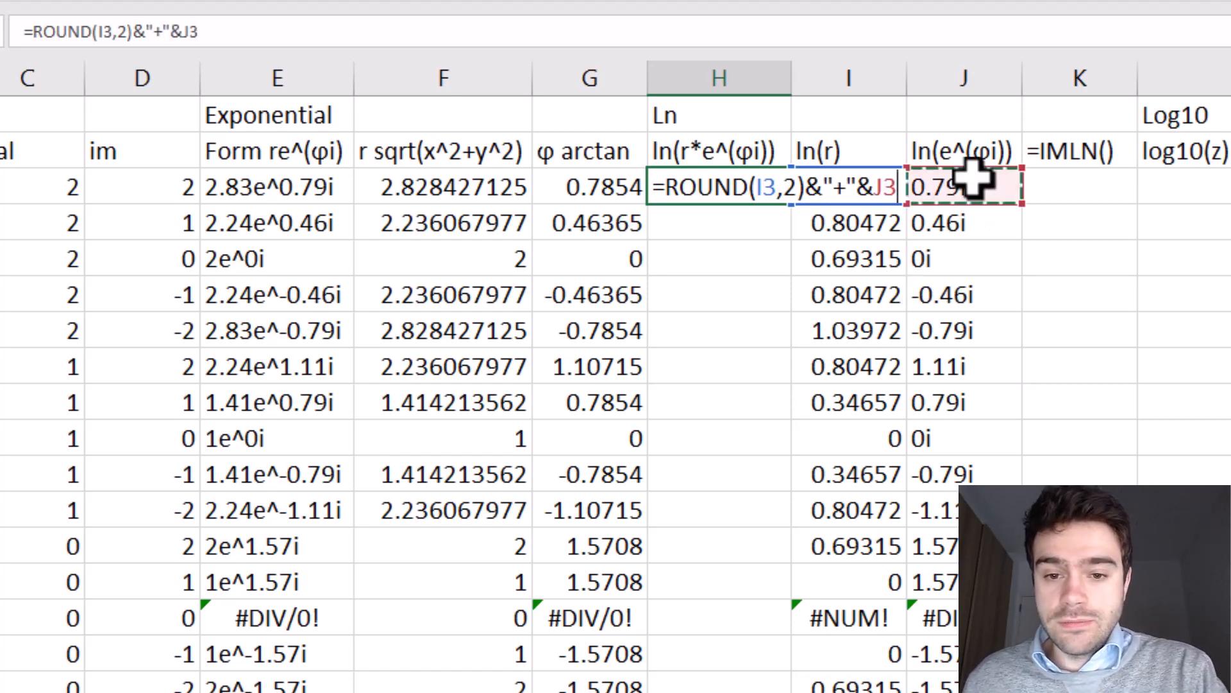
key(Return)
click(748, 187)
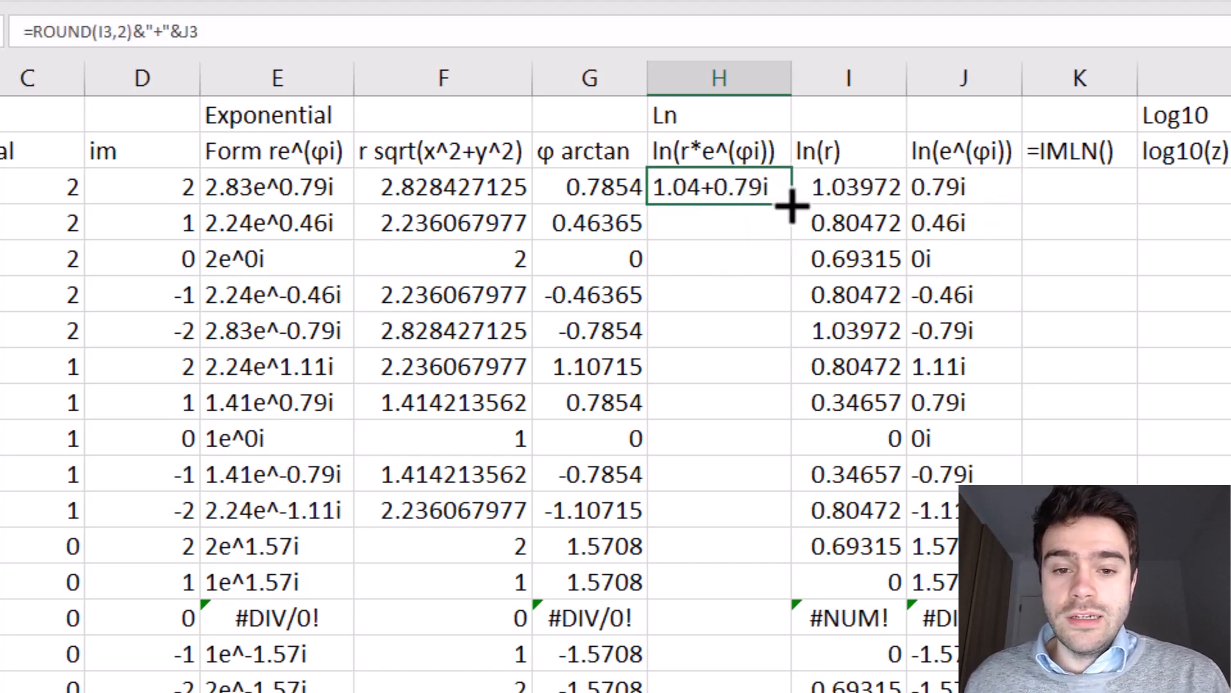
double_click(791, 204)
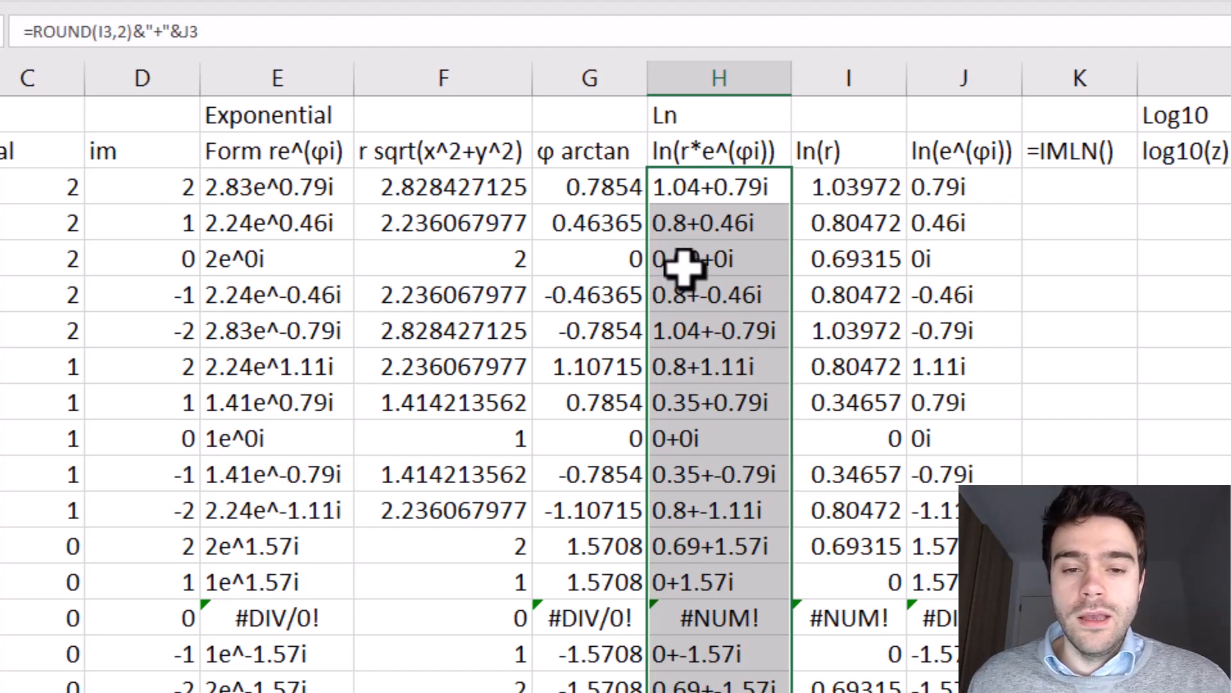
Insert a new column before the ln(r*e^(φi)) column, enter =IMLN(A3) in its cell H3 and fill it down.
right_click(683, 78)
click(758, 329)
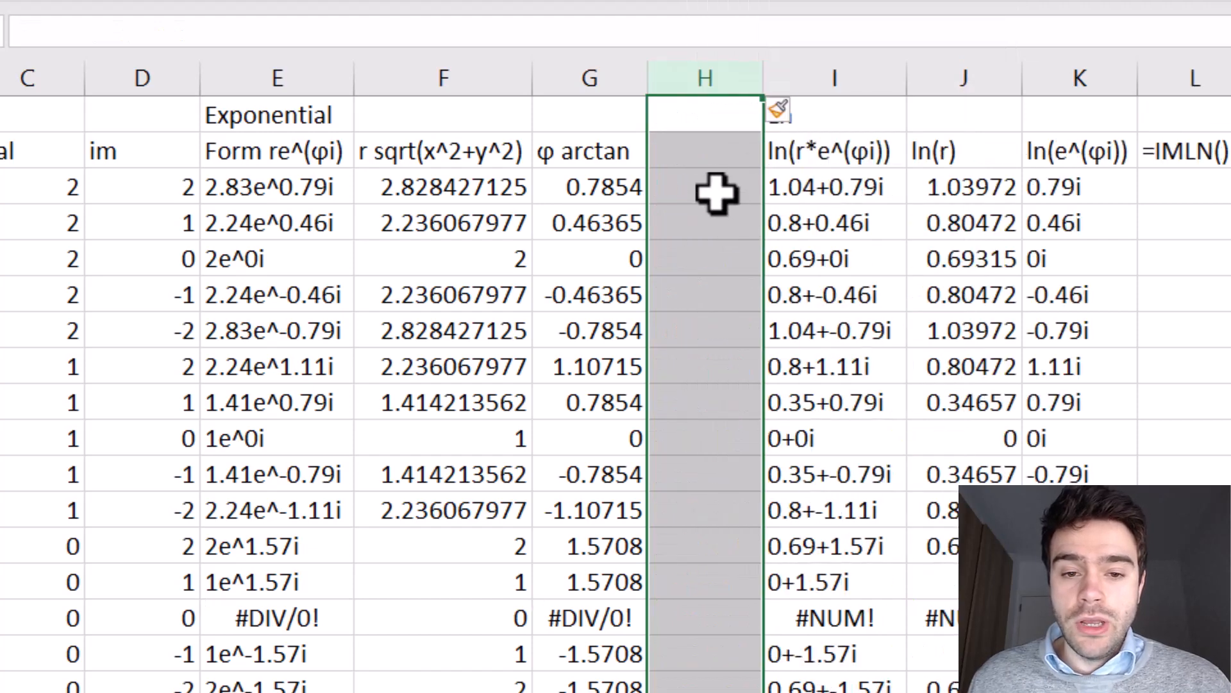
click(715, 191)
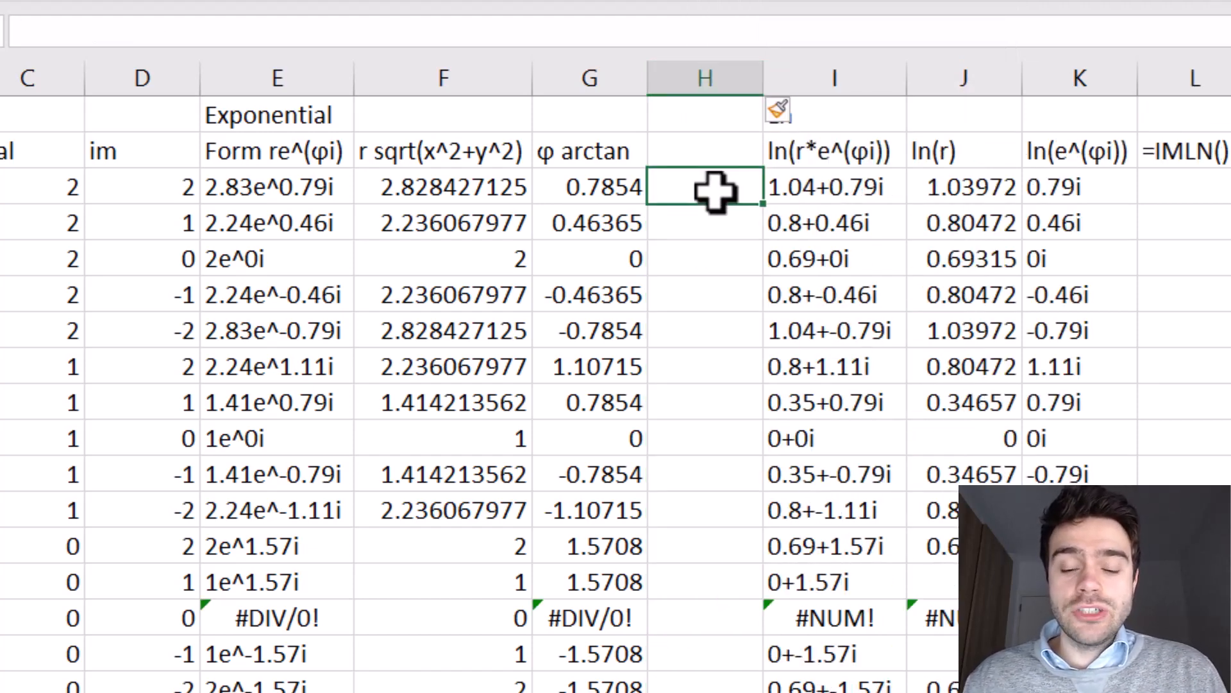
text(=iml,)
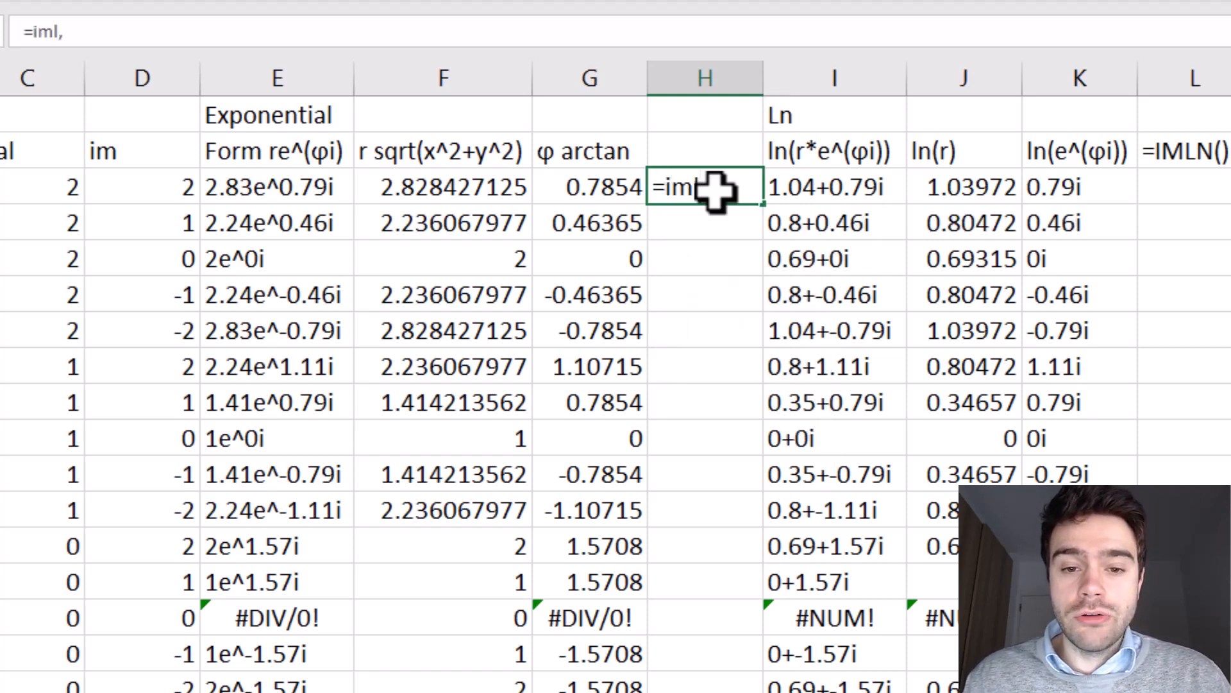
key(BackSpace)
text(n()
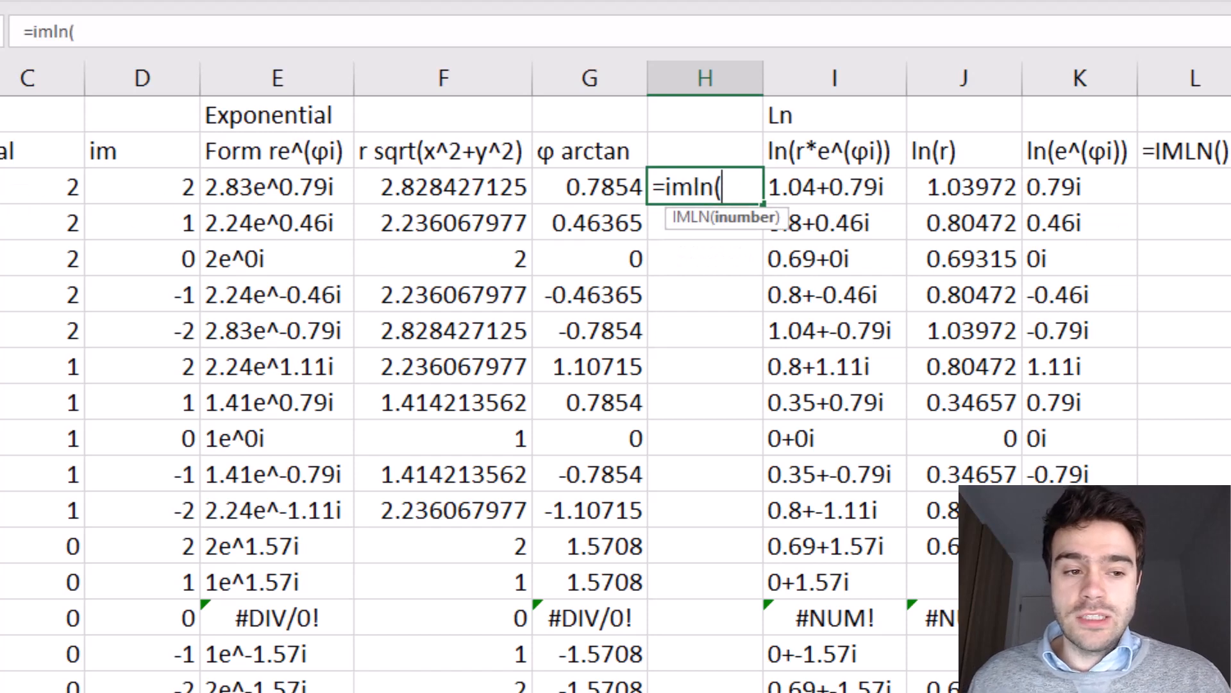
text(A3)
key(Return)
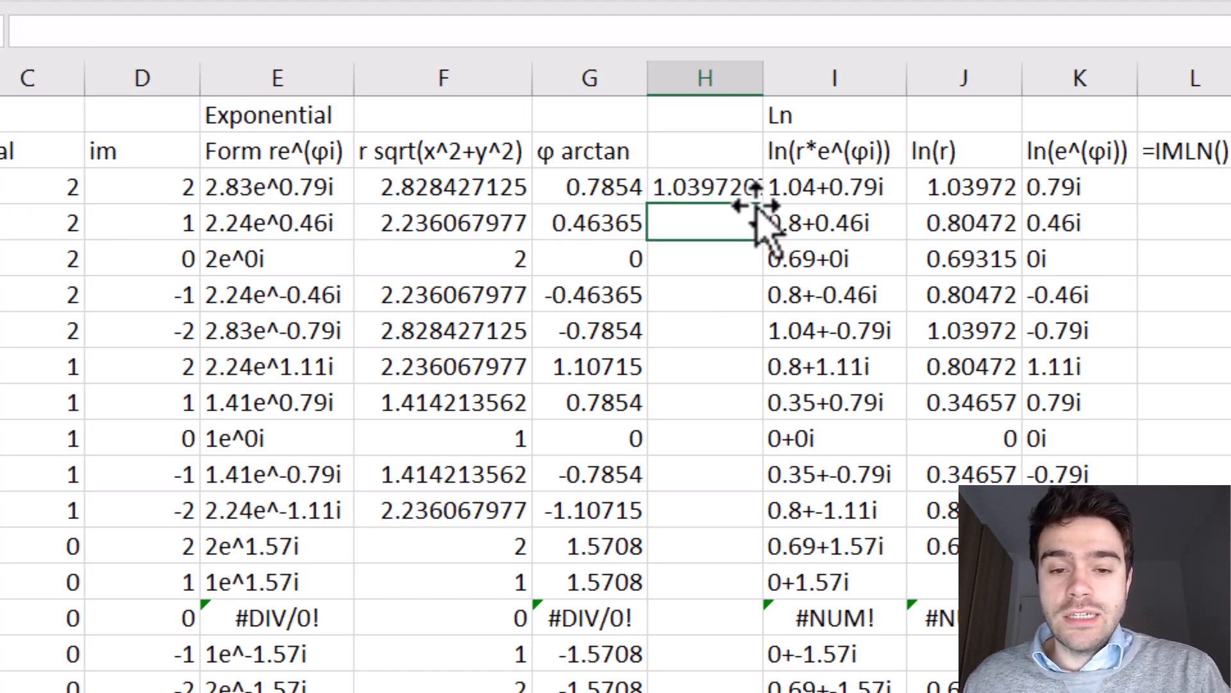
click(748, 187)
double_click(763, 204)
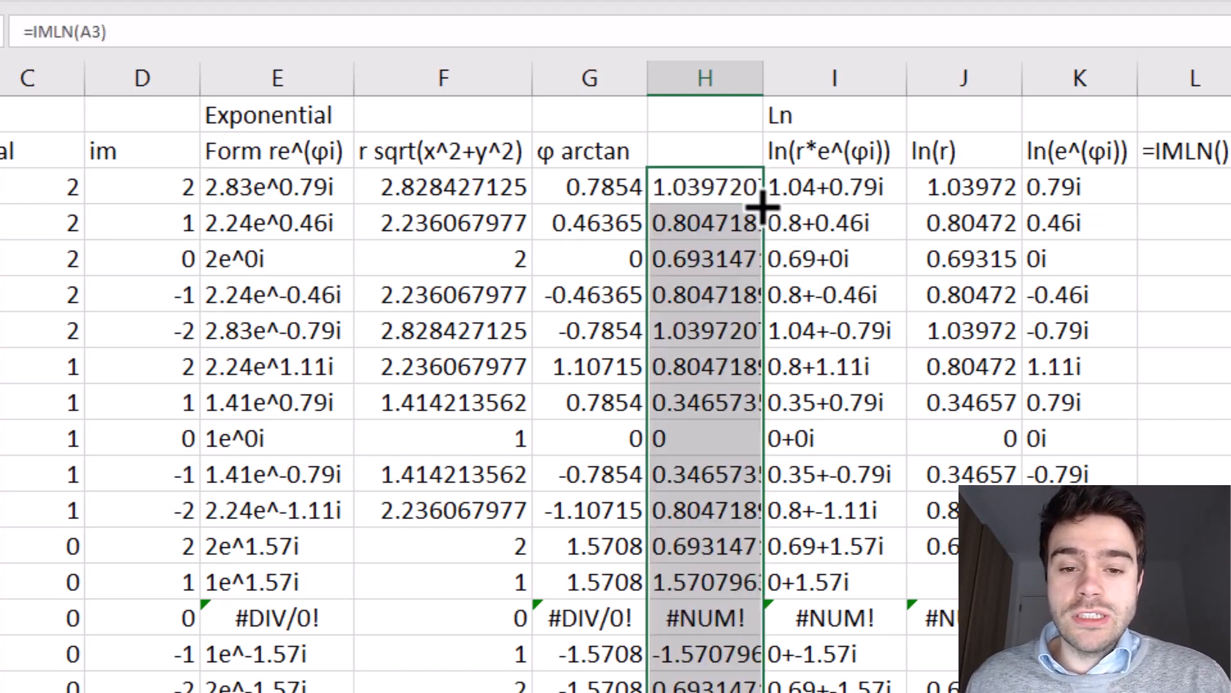
Fit column H to its contents and compare the IMLN results with the manually built ln(r*e^(φi)) values in column I.
double_click(767, 73)
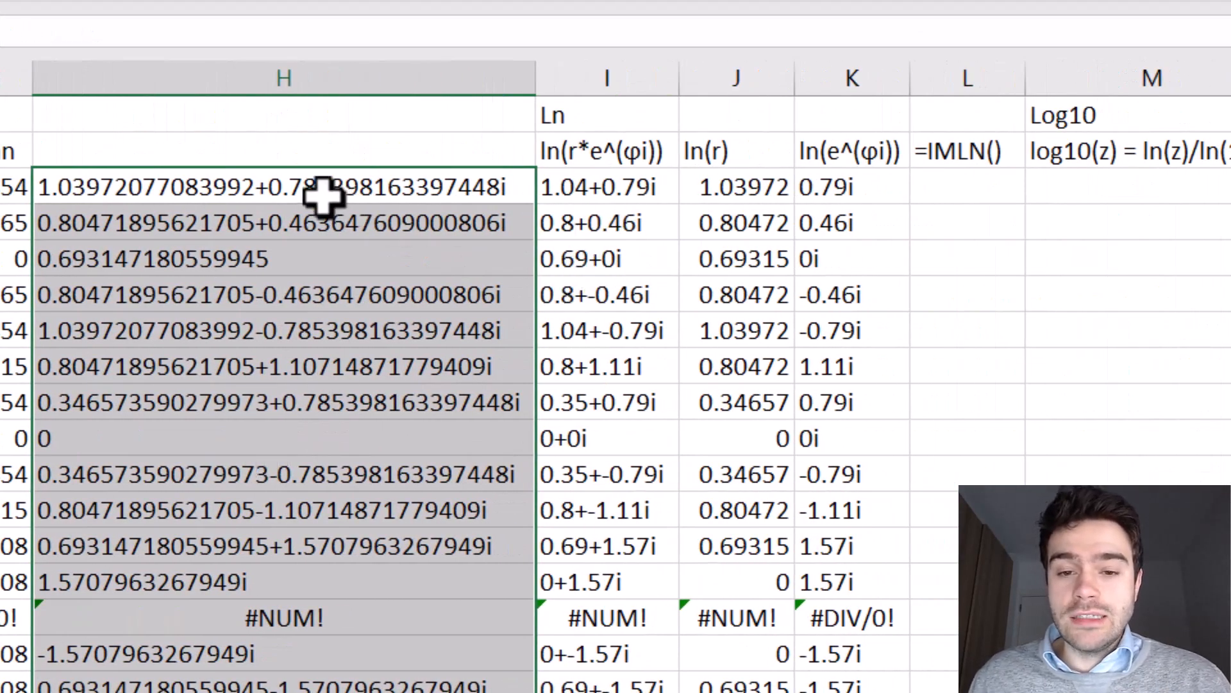
click(385, 189)
click(614, 183)
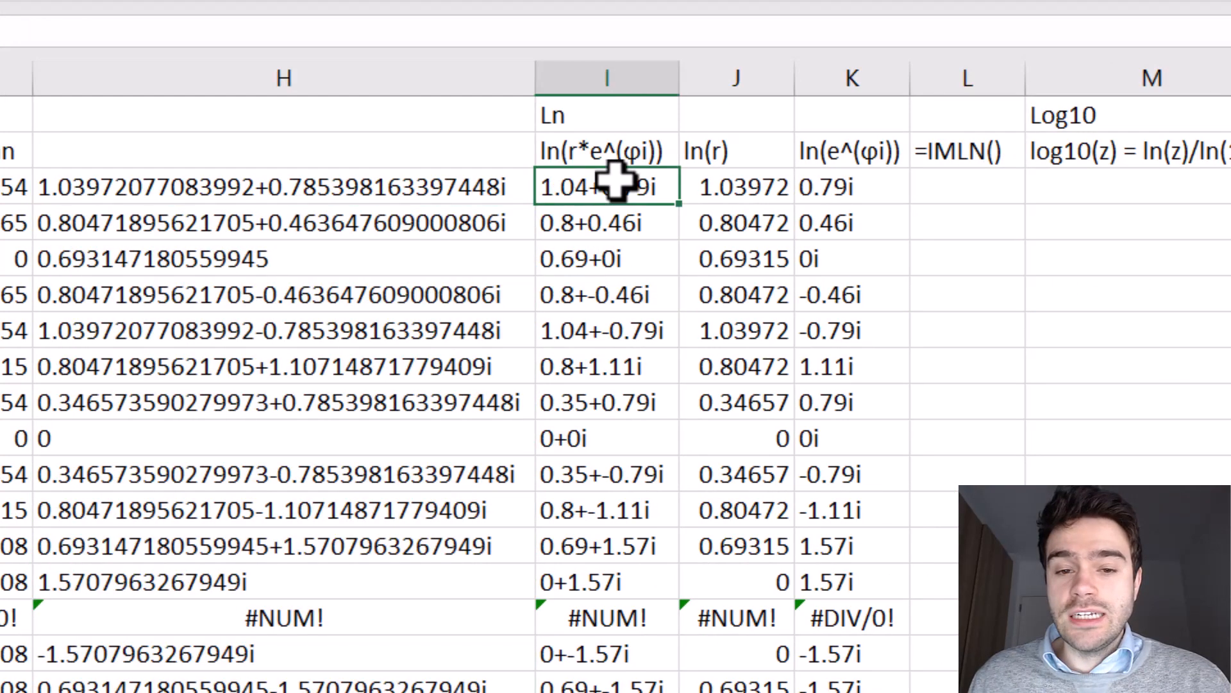
click(119, 191)
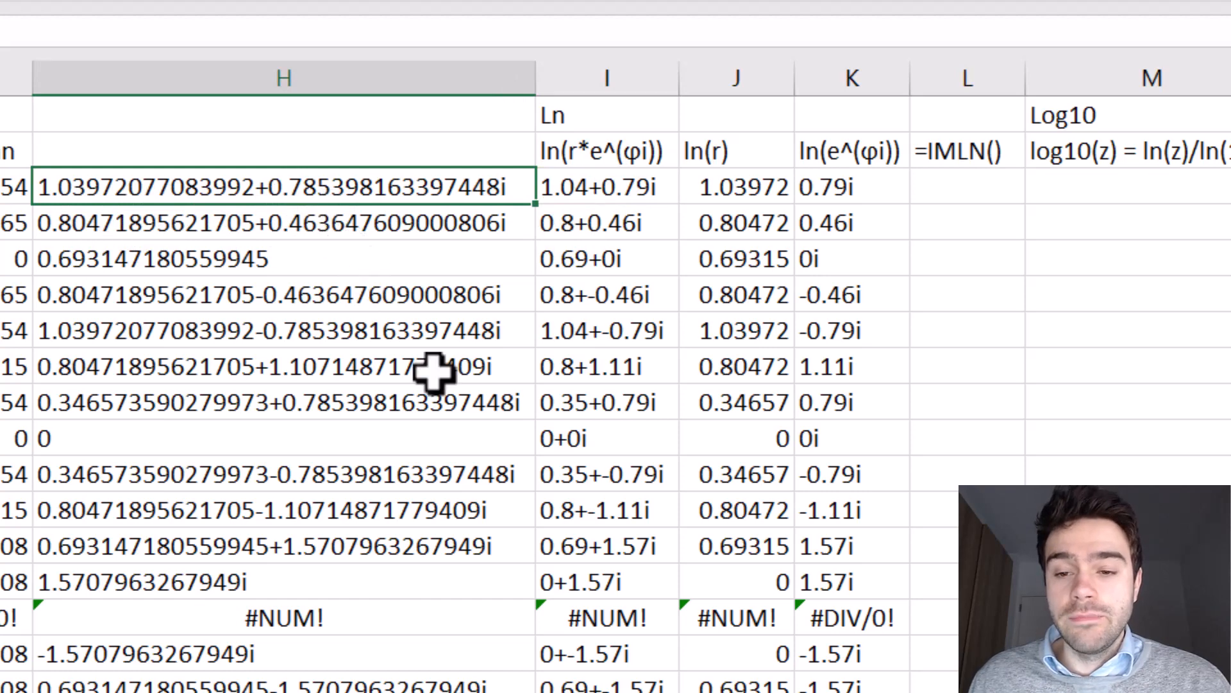
click(283, 305)
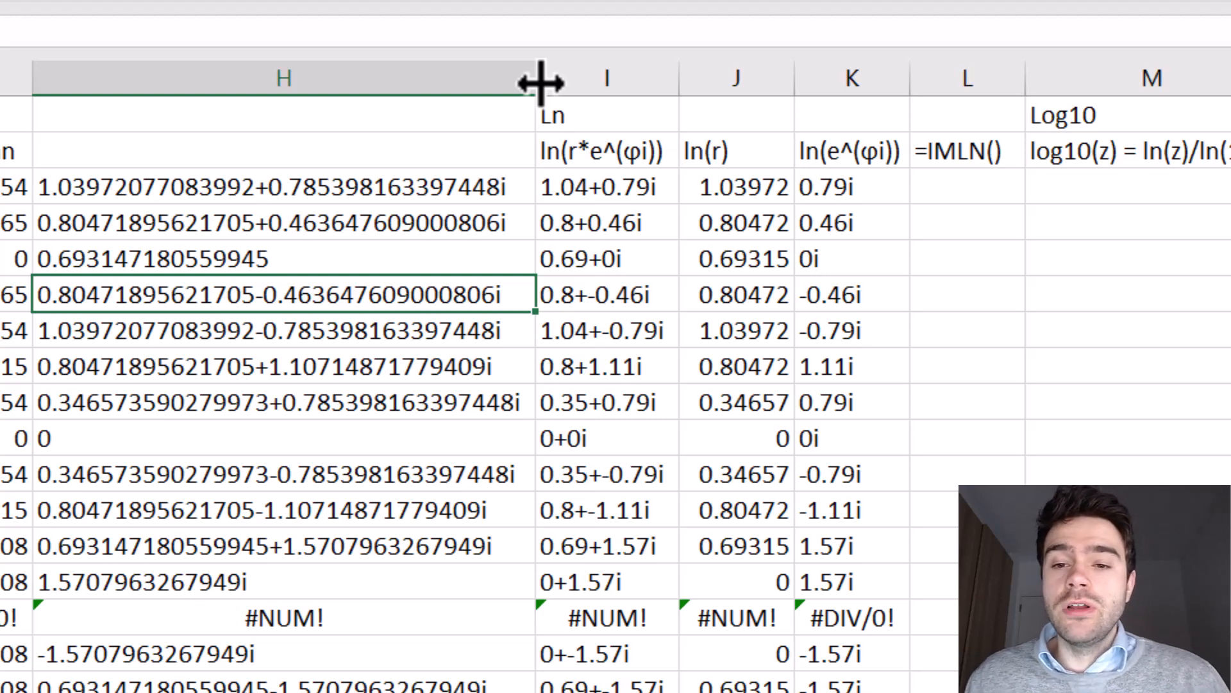
Label cell H2 with the text =IMLN() and narrow column H.
double_click(439, 151)
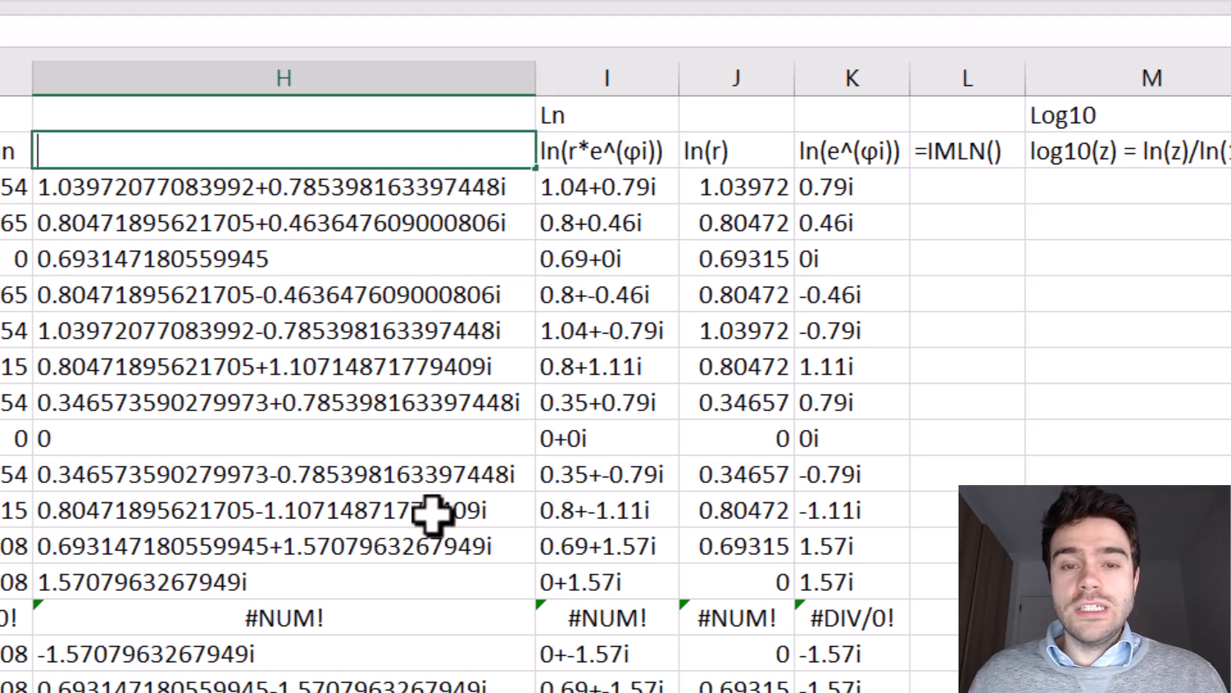
text('=IMLN)
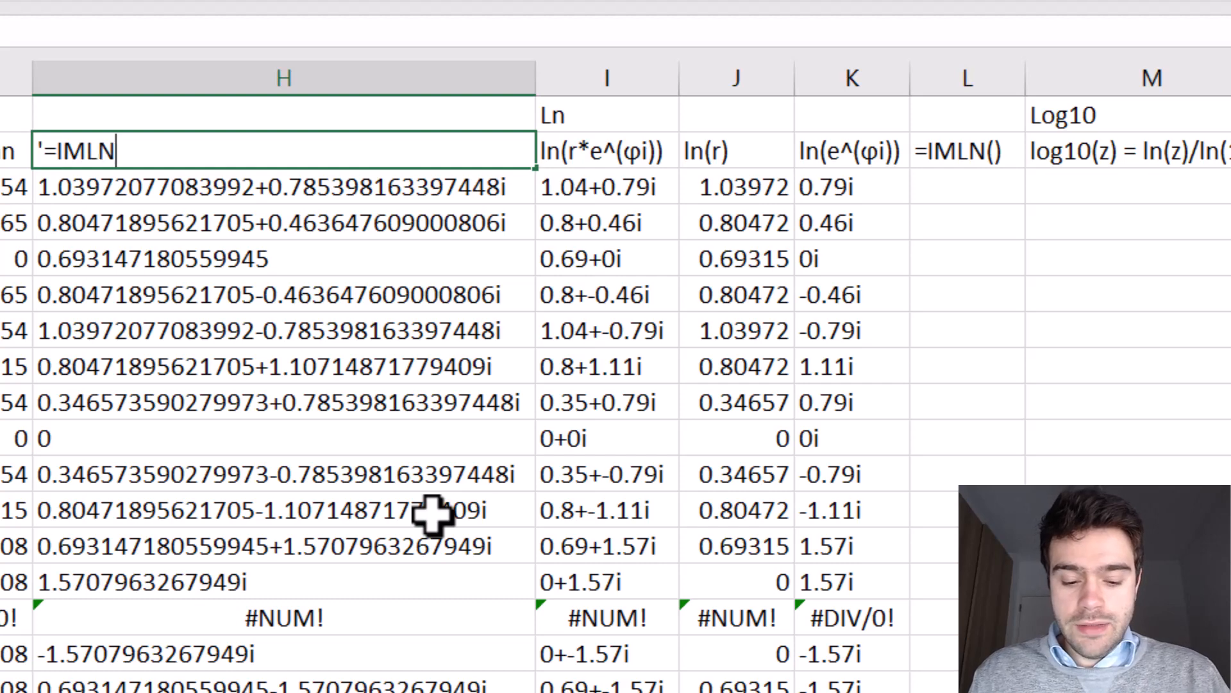
text(())
click(497, 366)
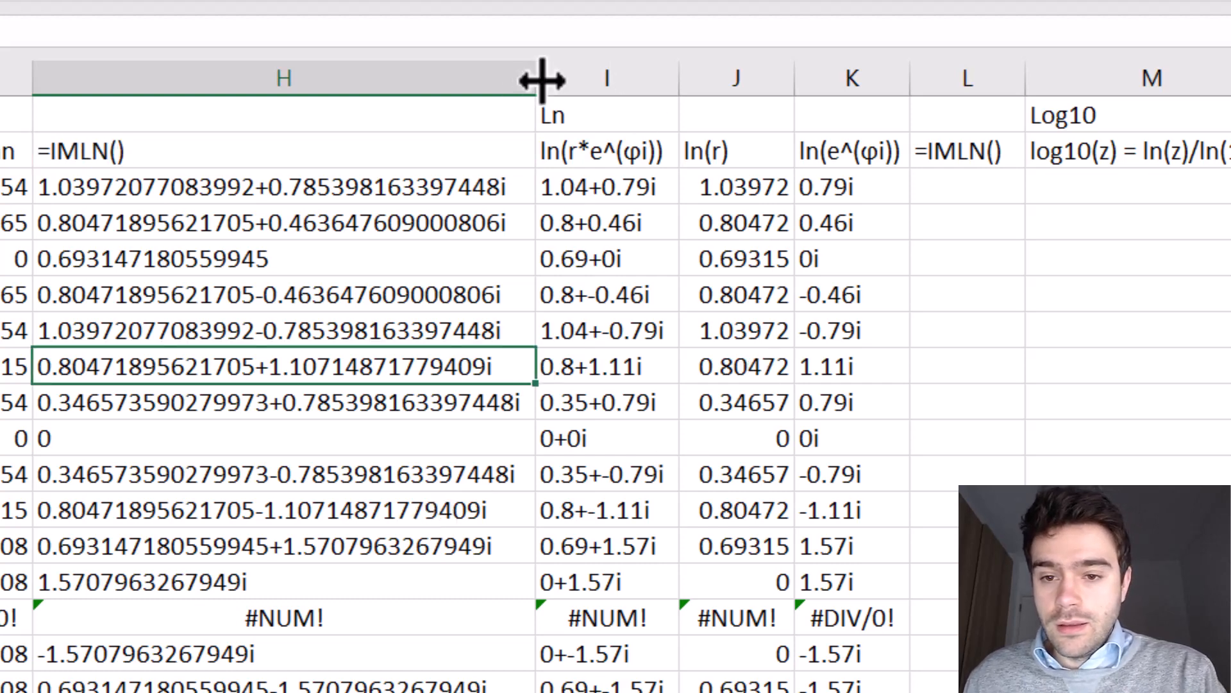
drag(542, 79, 186, 105)
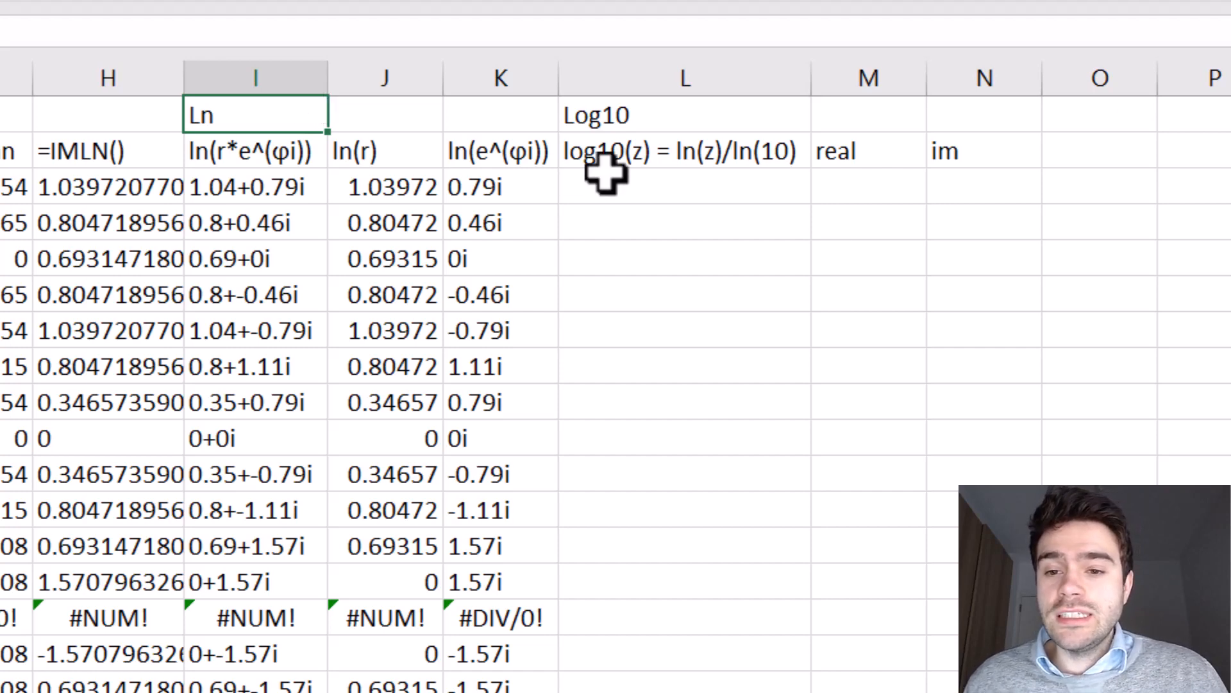
Enter =J3/LN(10) in cell M3 to calculate the real part of the base-10 logarithm and fill it down the column.
click(749, 161)
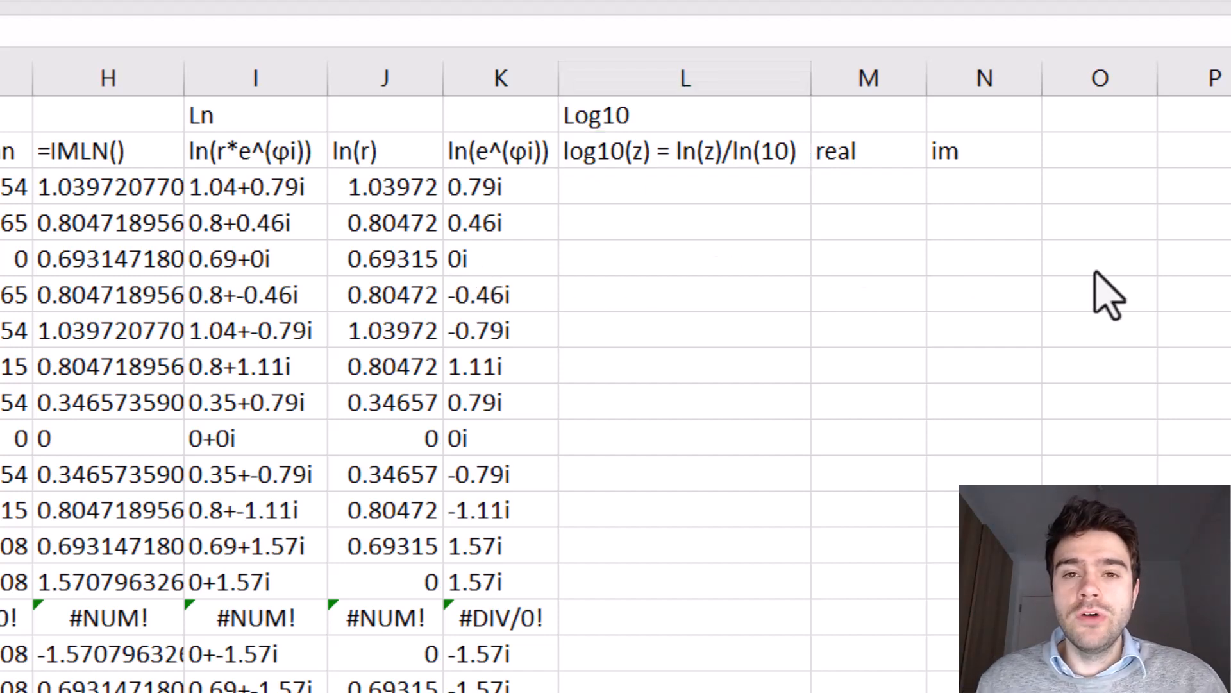
scroll(1108, 296, left, 3)
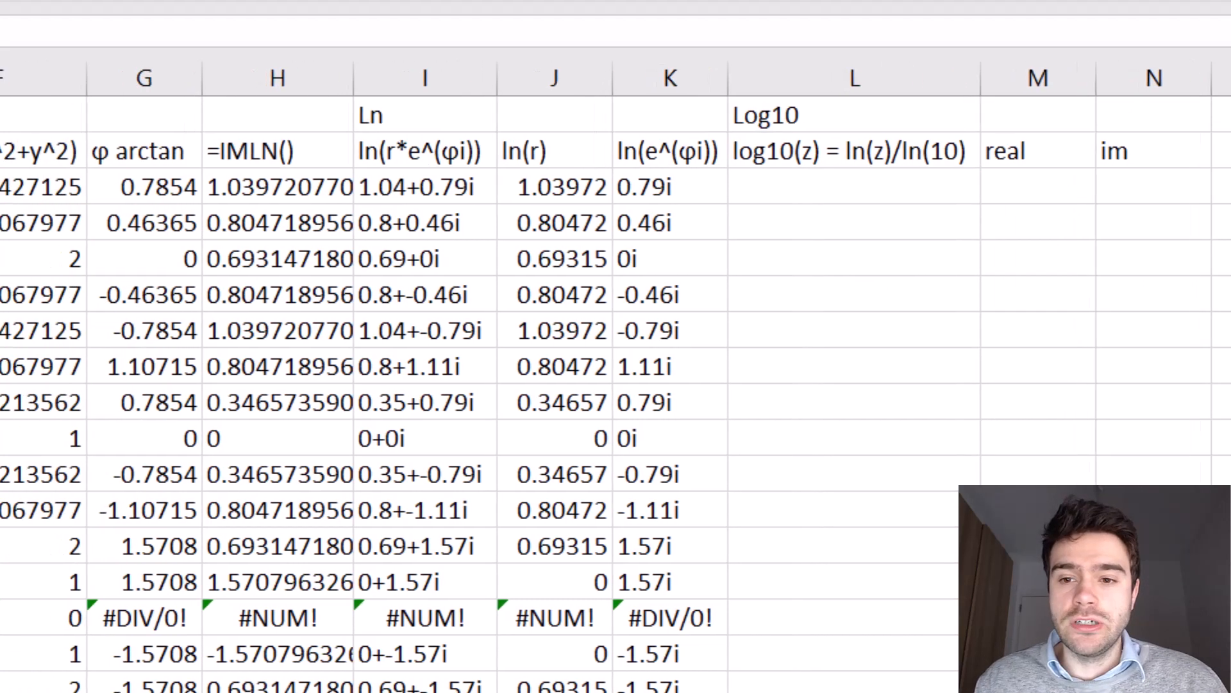
text(=)
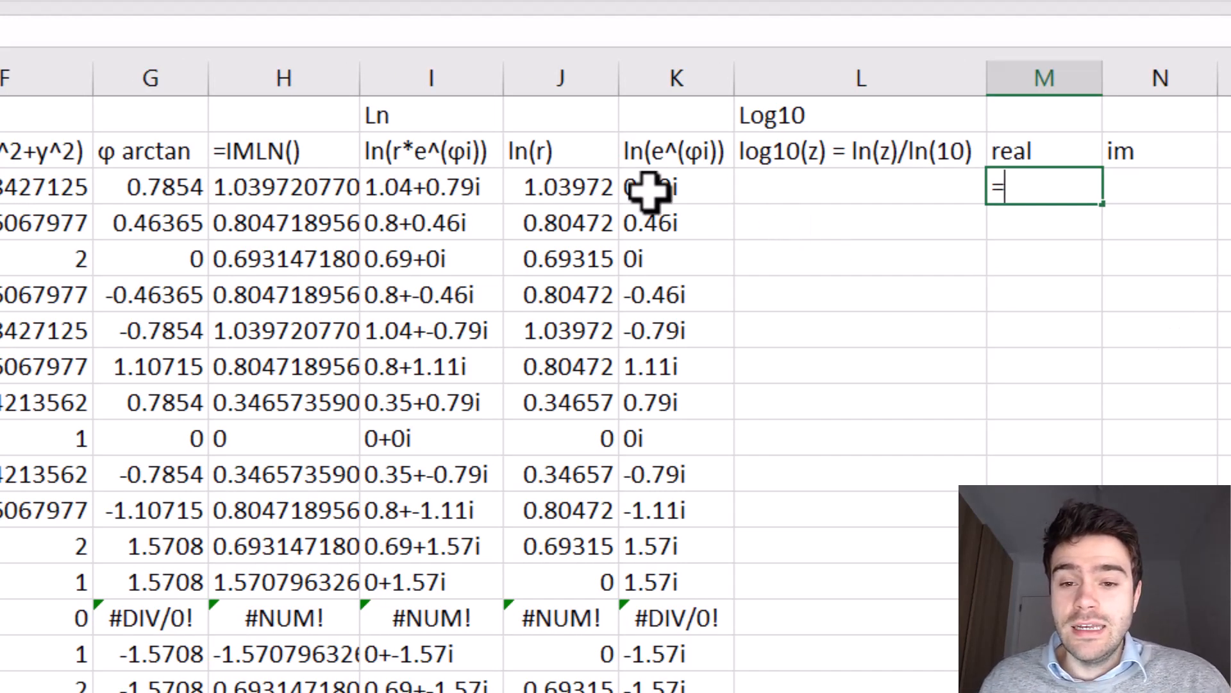
click(587, 187)
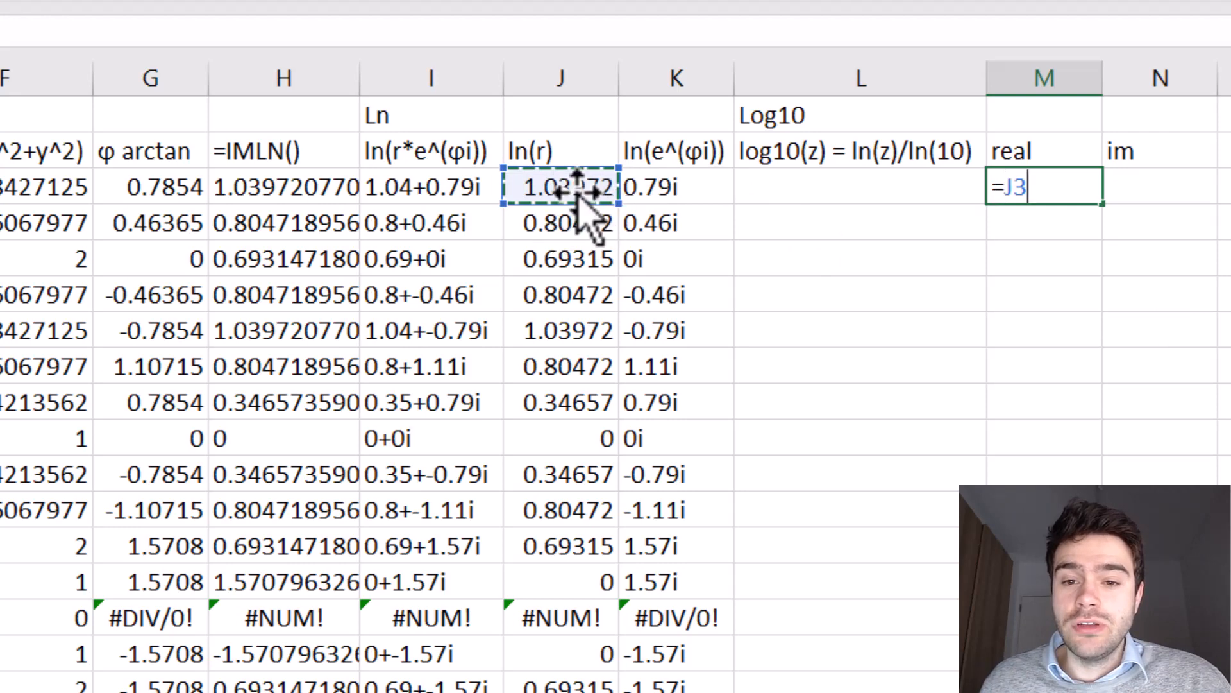
text(/)
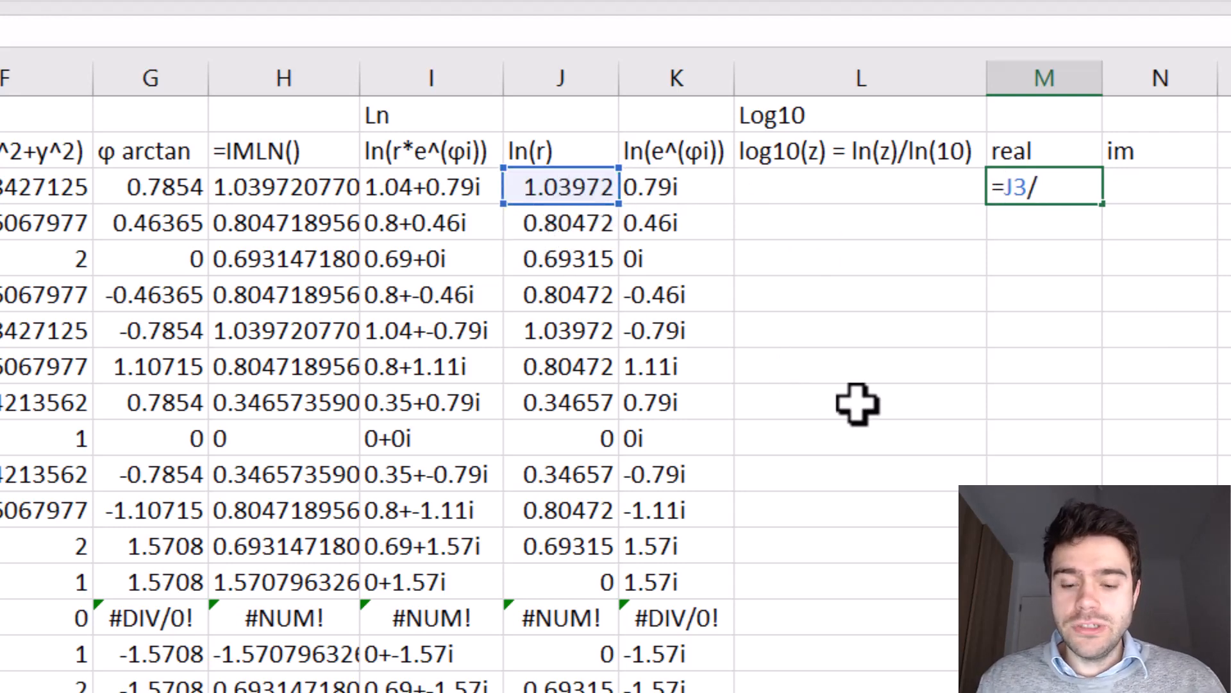
text(ln(1)
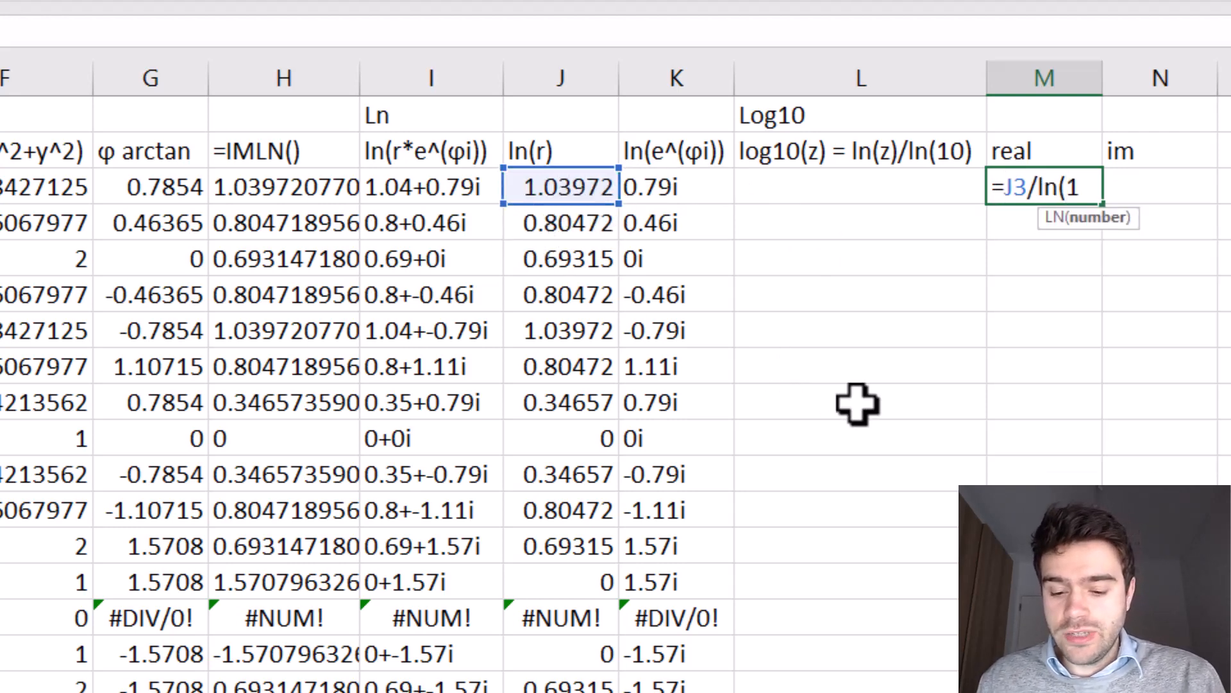
text(0))
key(Return)
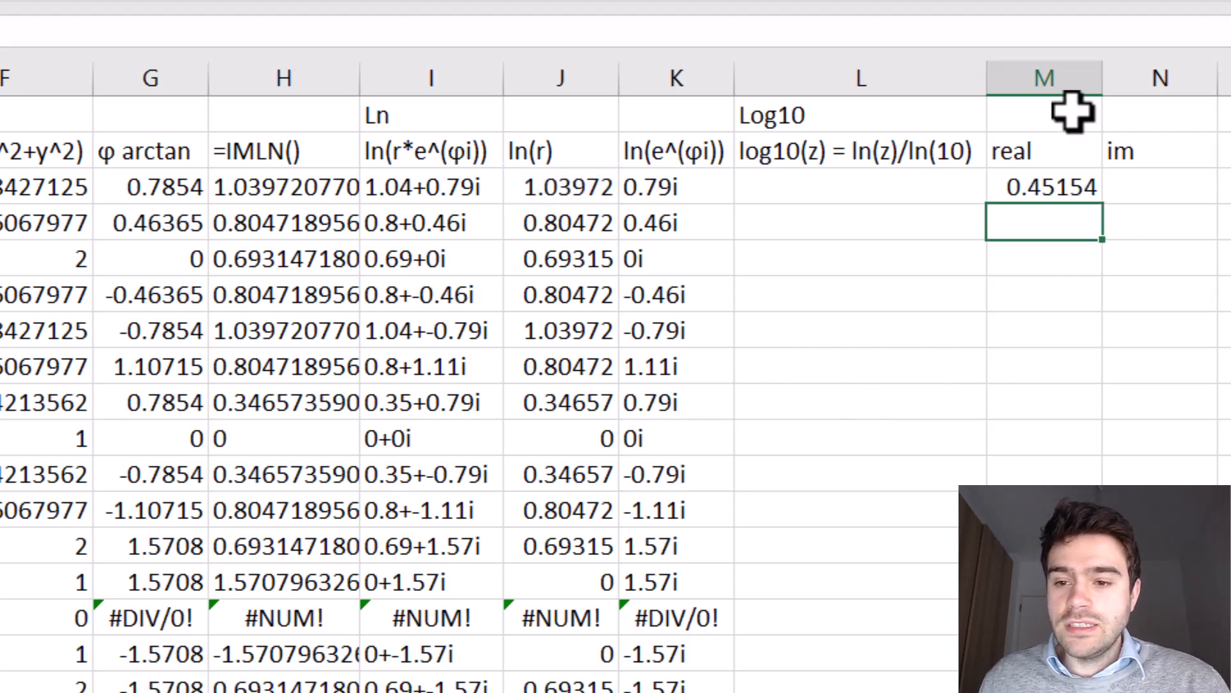
click(1068, 186)
double_click(1103, 204)
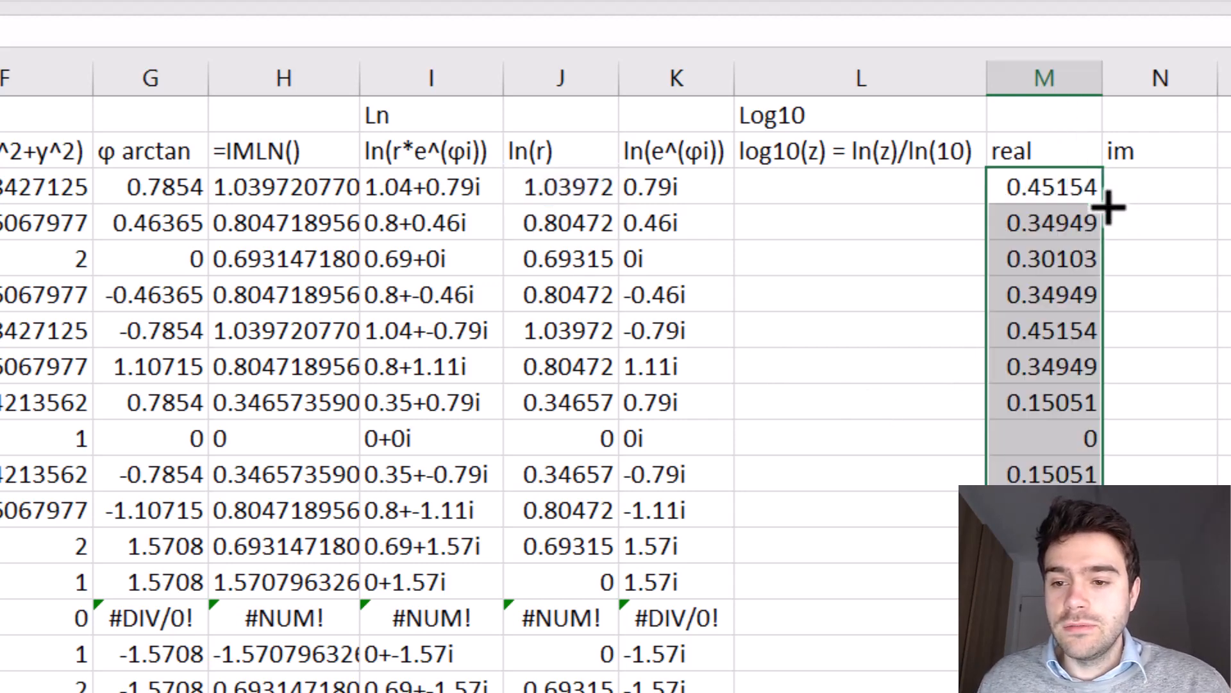
Enter =G3/LN(10) in cell N3 to calculate the imaginary part of the base-10 logarithm and fill it down the column.
click(1145, 187)
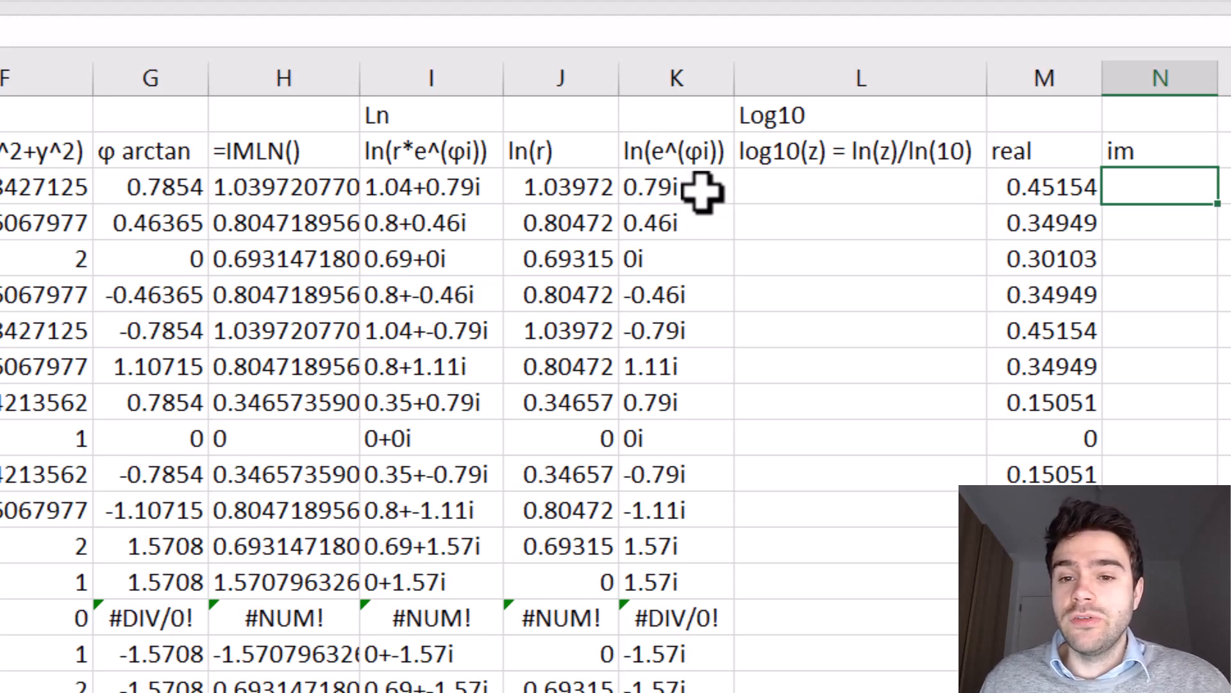
text(=)
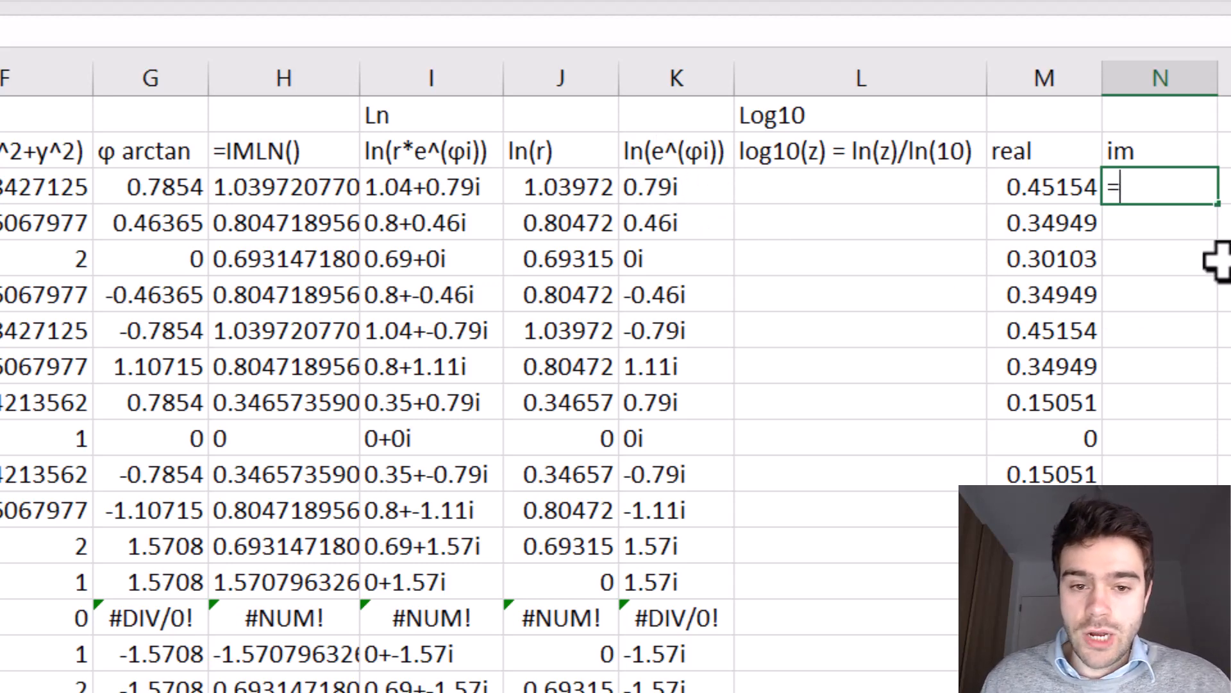
click(168, 189)
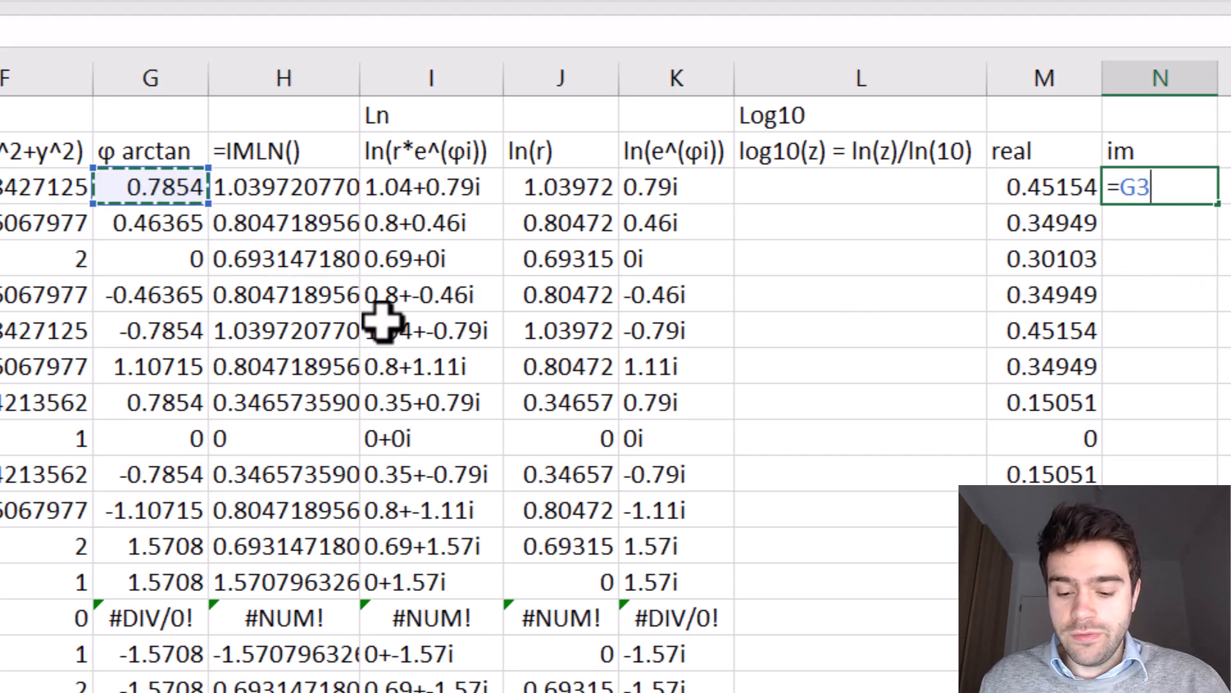
text(/ln(10))
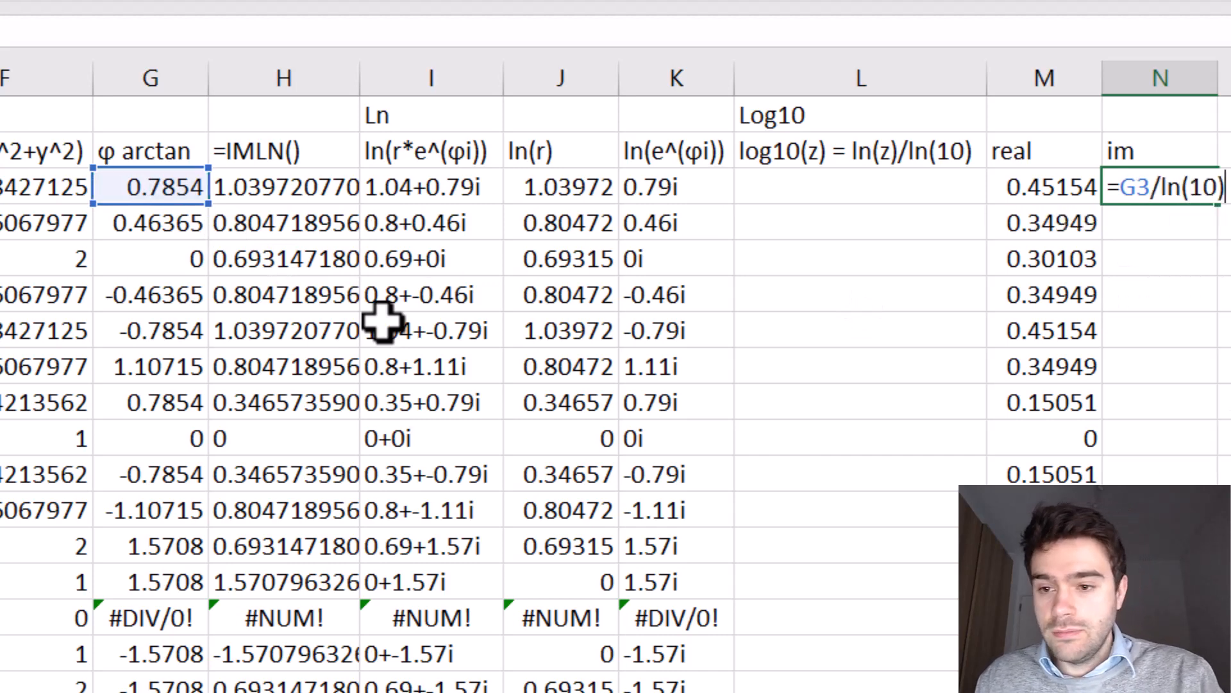
key(Return)
click(1154, 192)
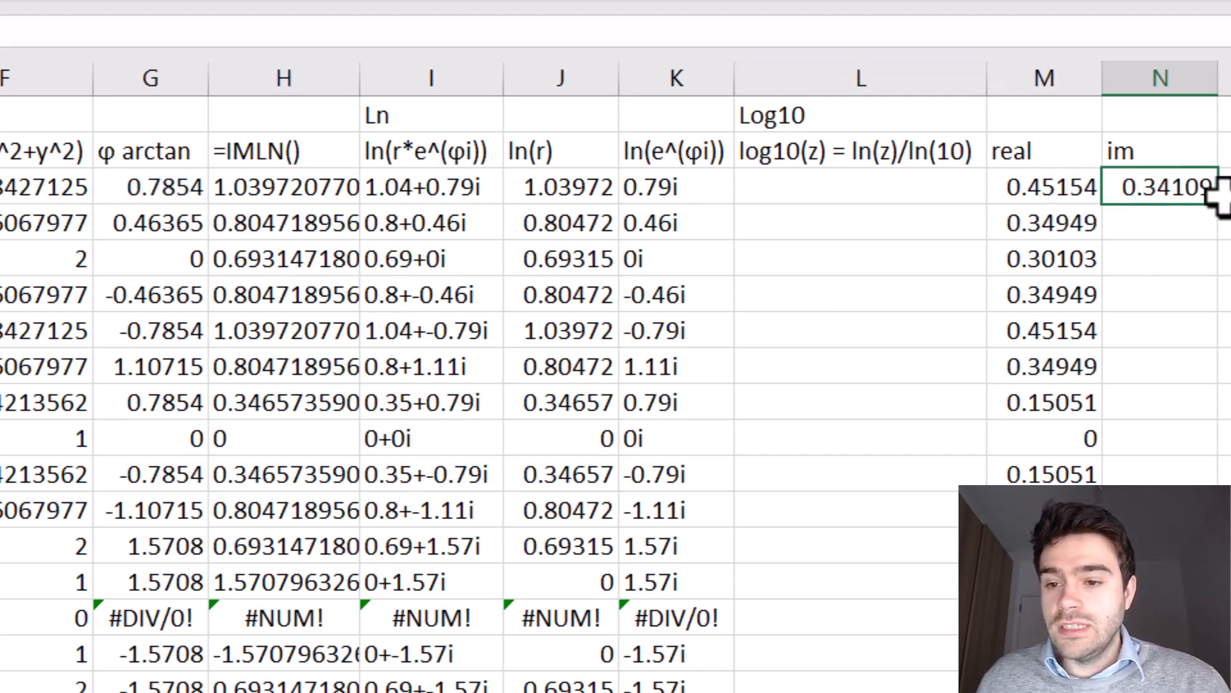
double_click(1217, 204)
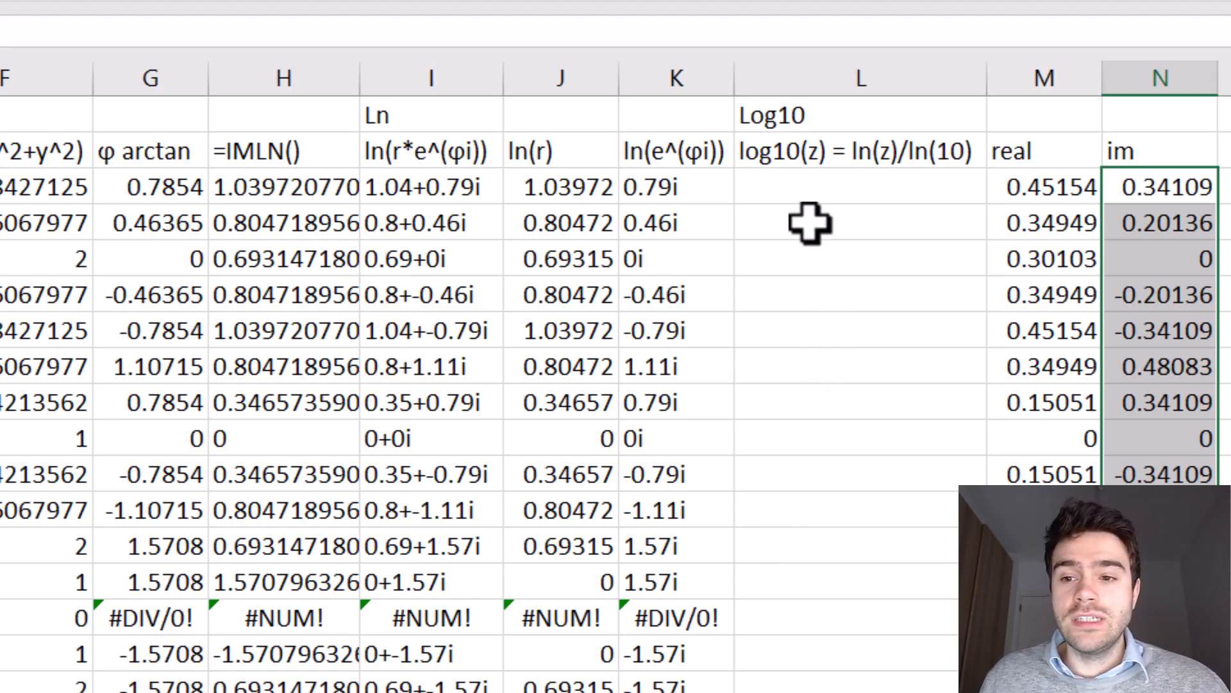
Enter =ROUND(M3,2)&"+"&ROUND(N3,2)&"i" in cell L3 to assemble the complex base-10 logarithm and fill it down the column.
click(798, 190)
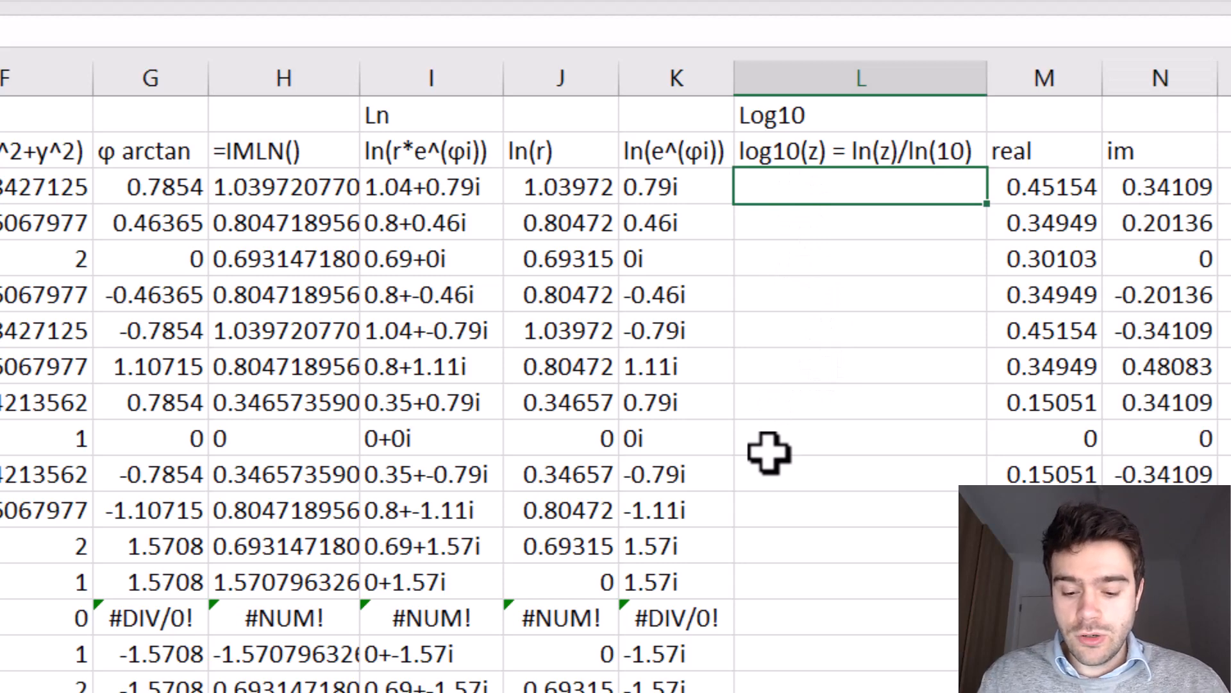
text(=ROUND()
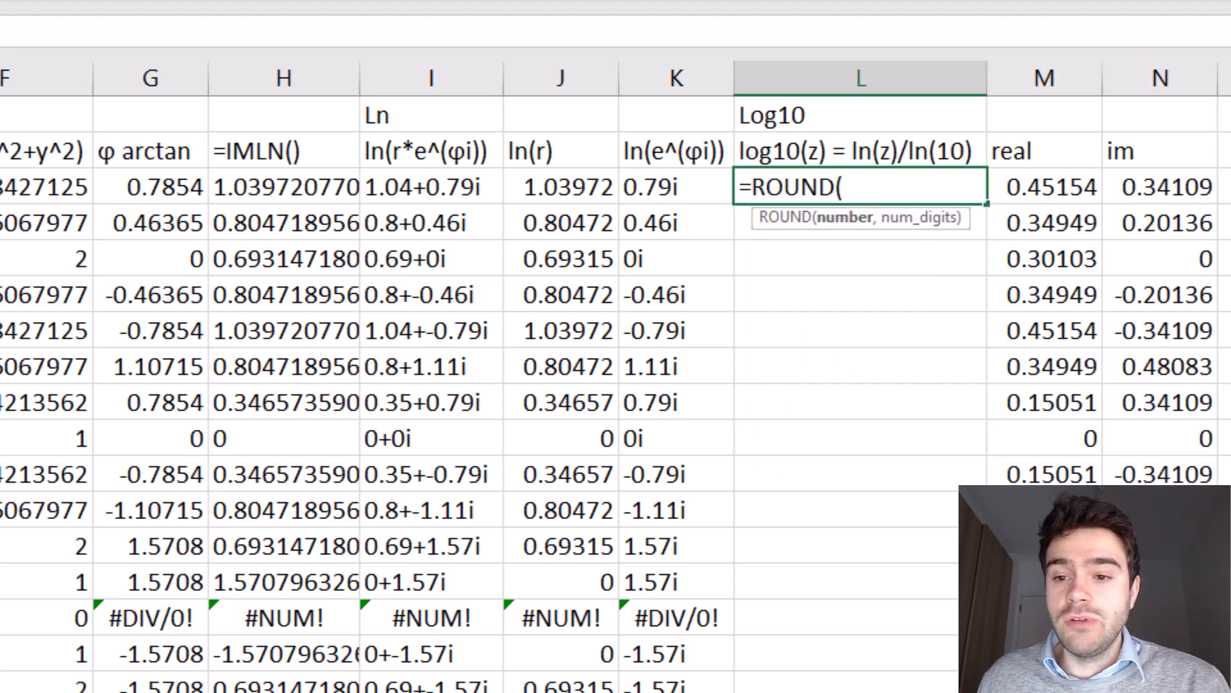
click(1033, 189)
text(;)
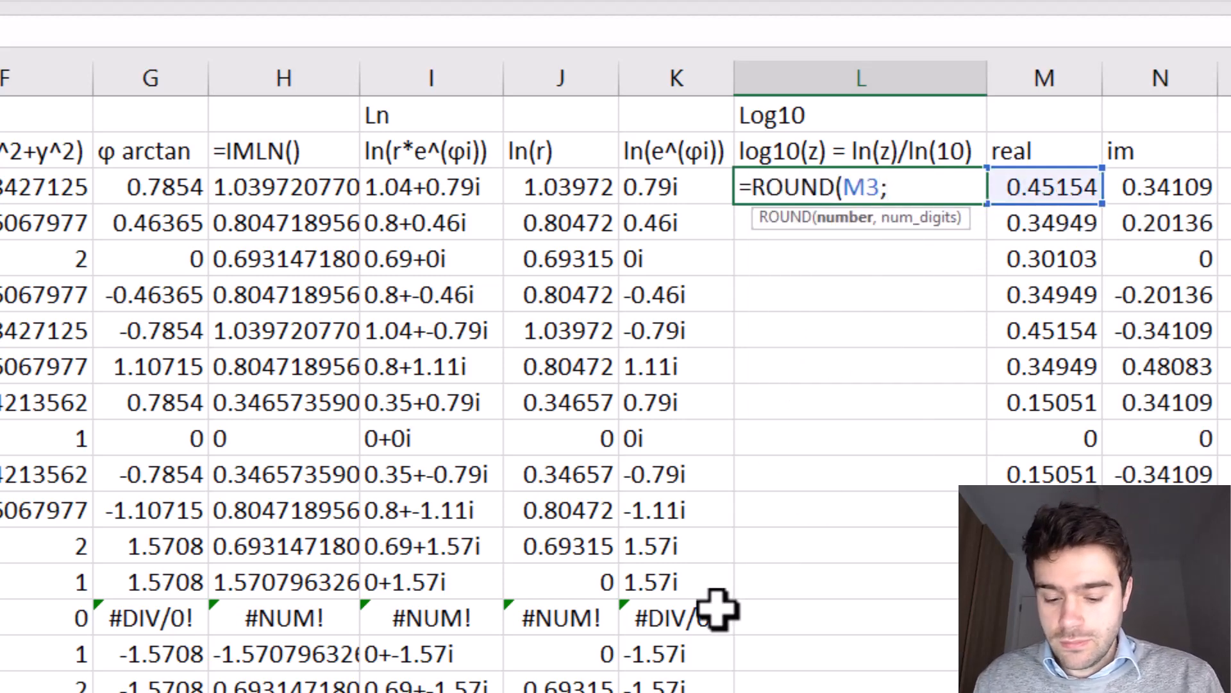
key(BackSpace)
text(,2))
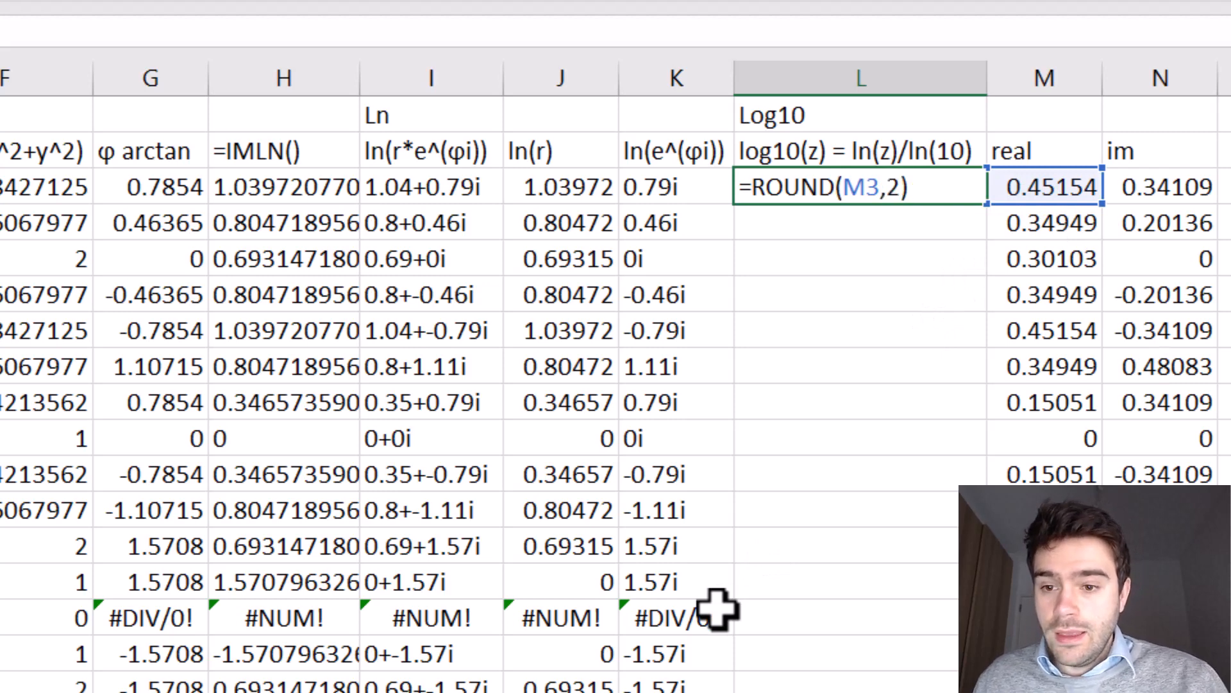
text(&)
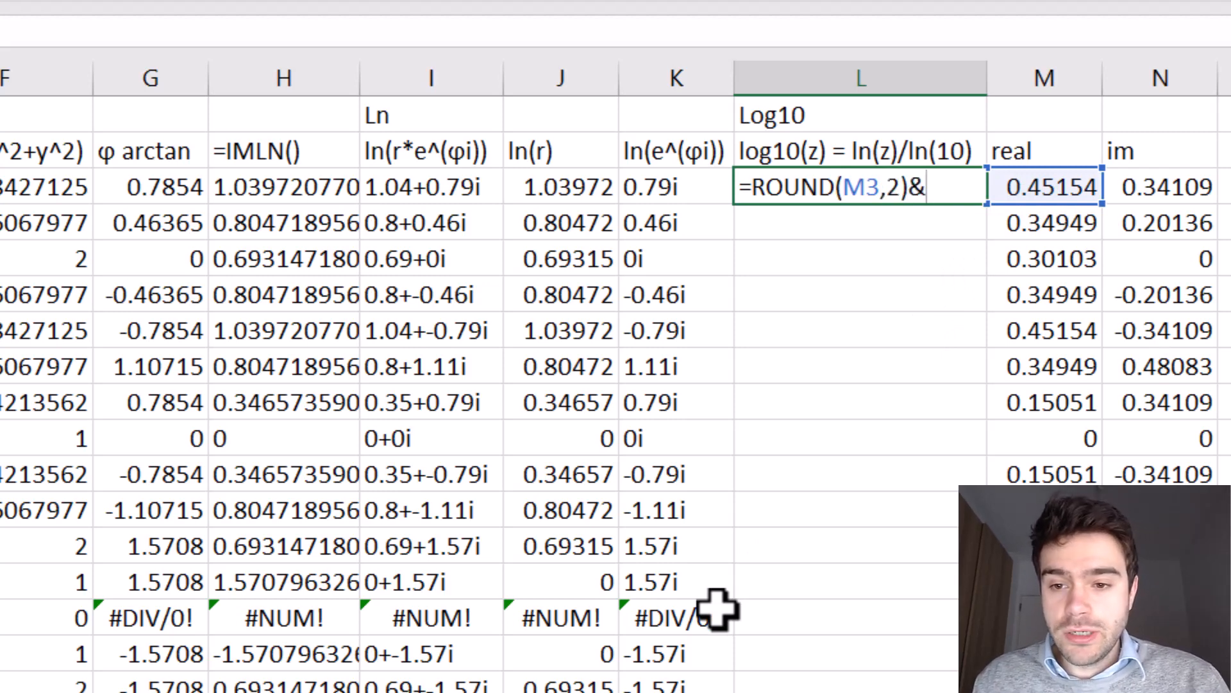
text("+)
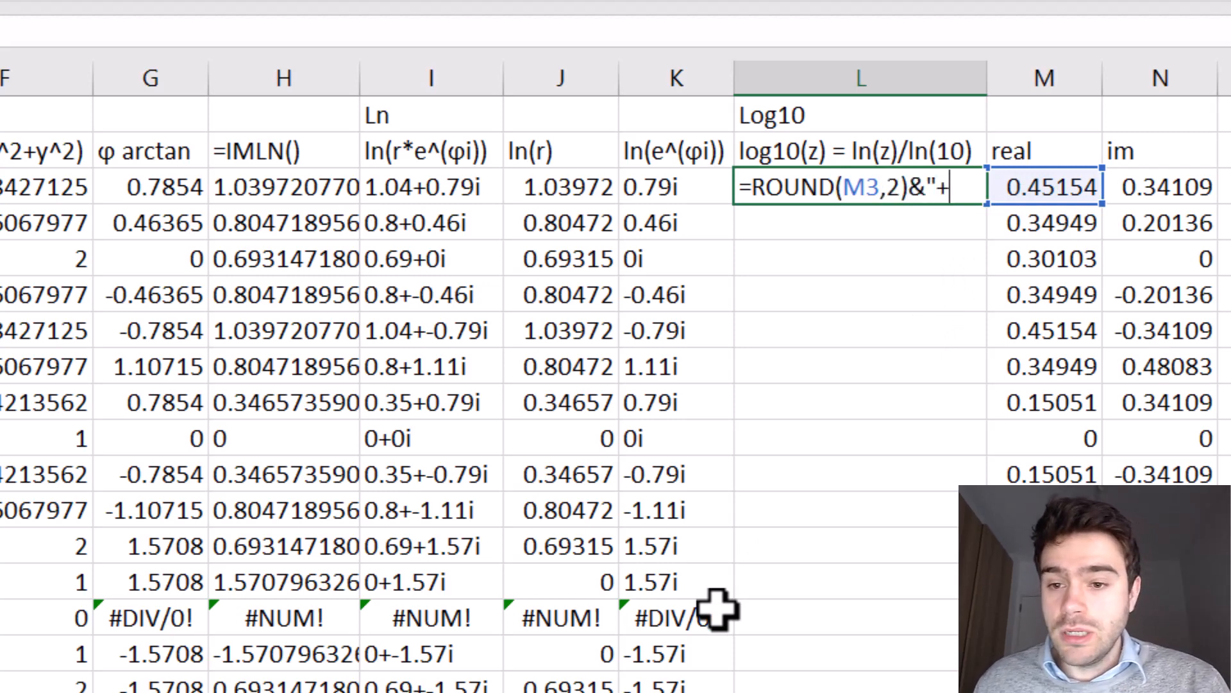
text("&)
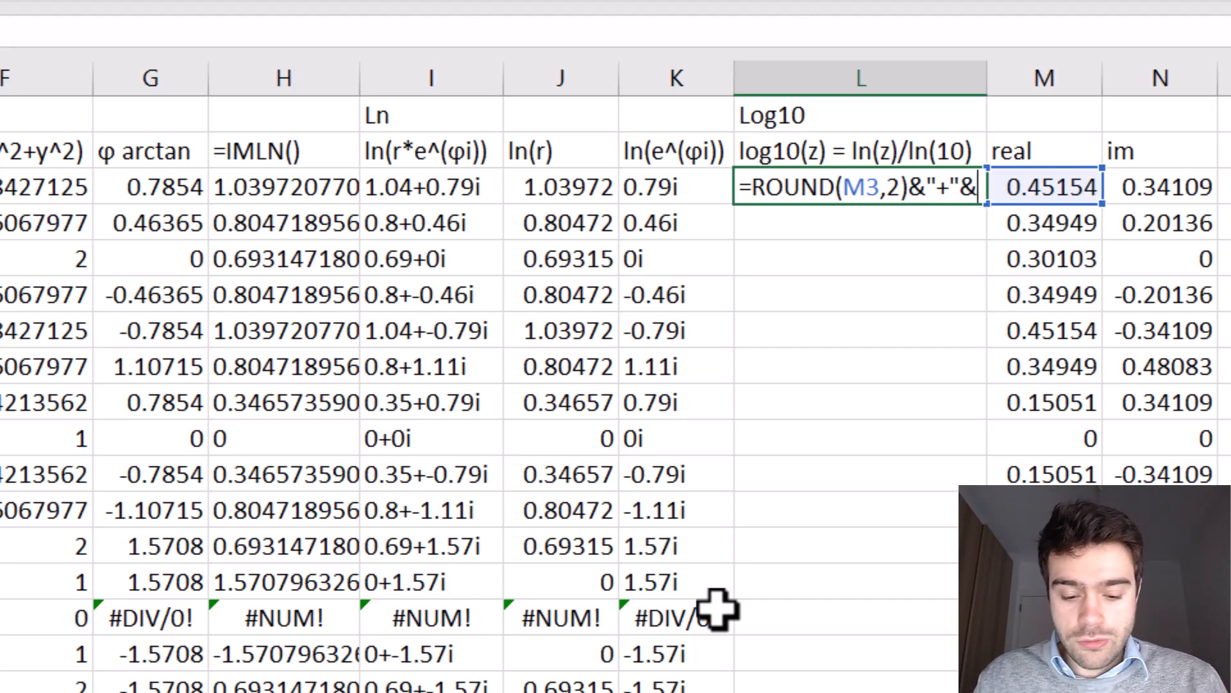
text(ROUND()
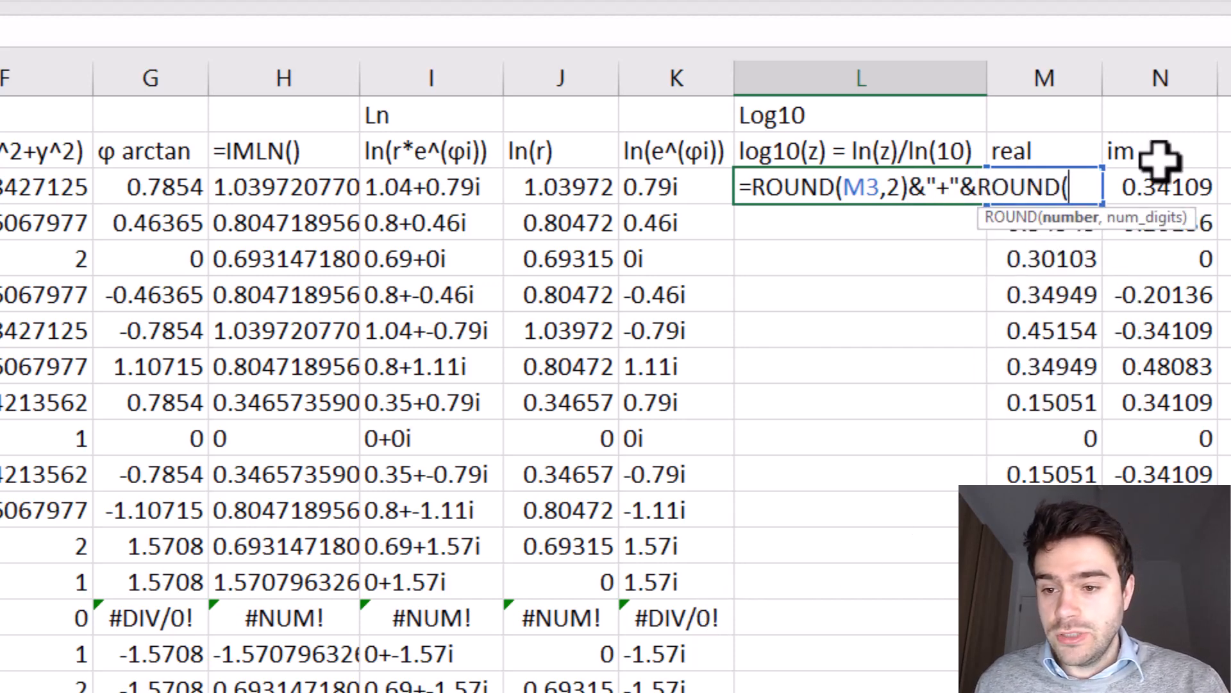
click(1166, 179)
text(,2))
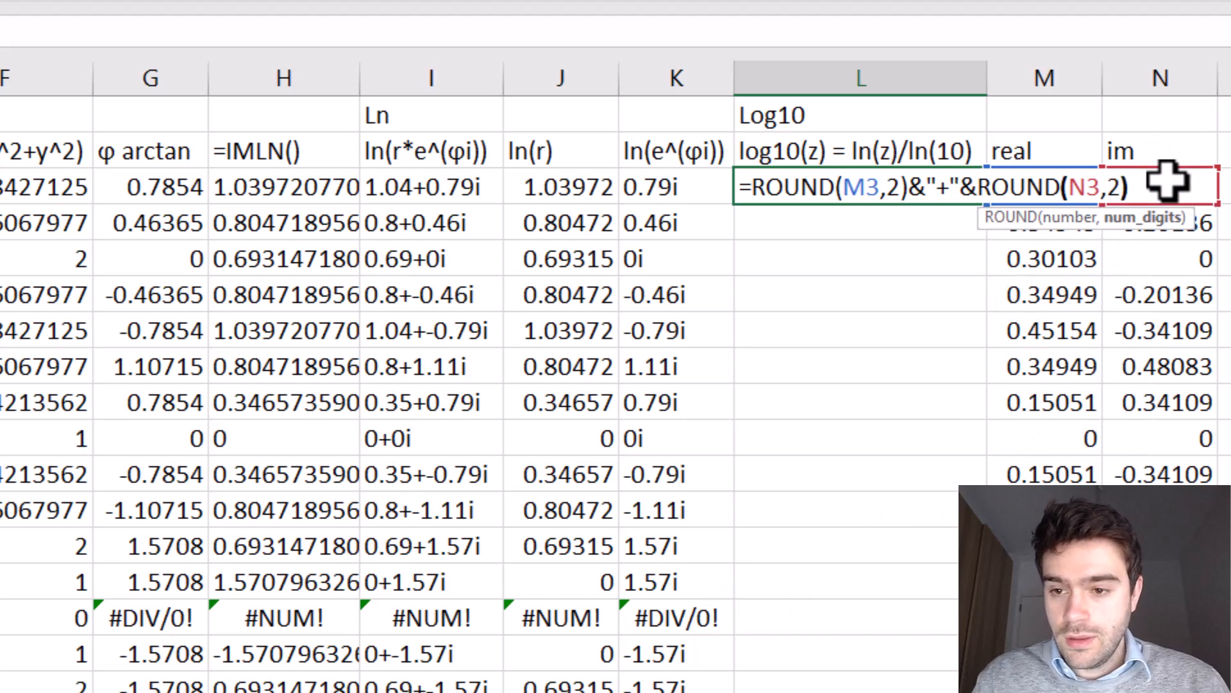
text(&)
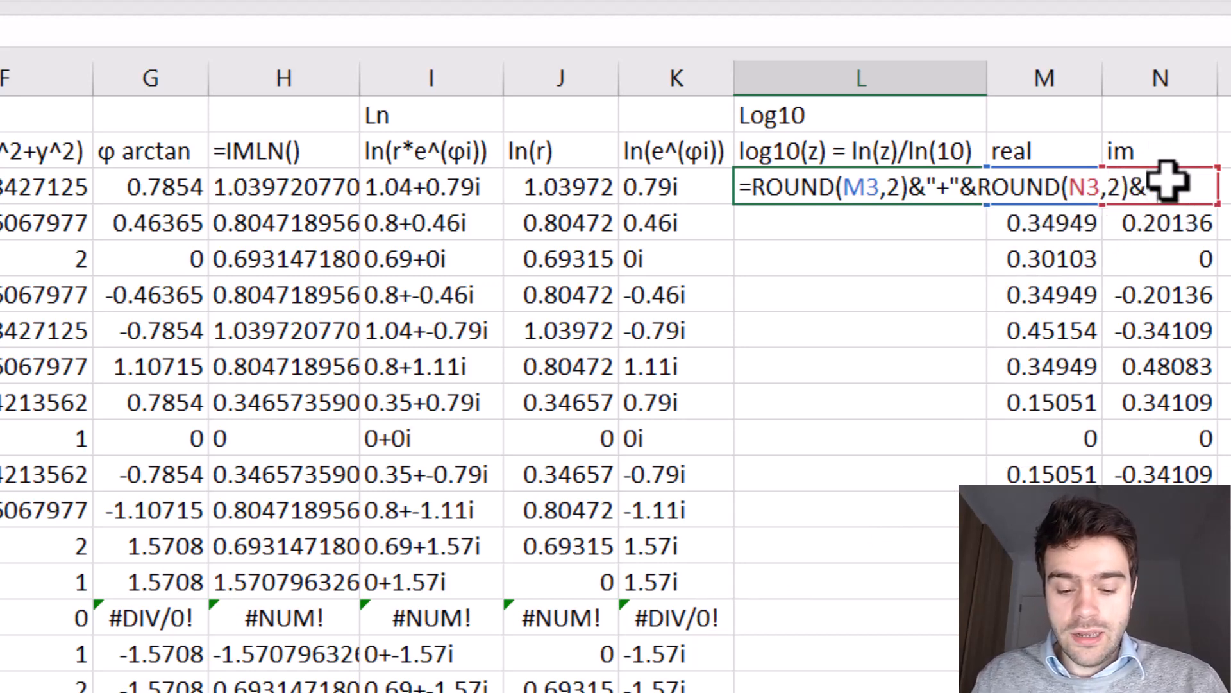
key(Return)
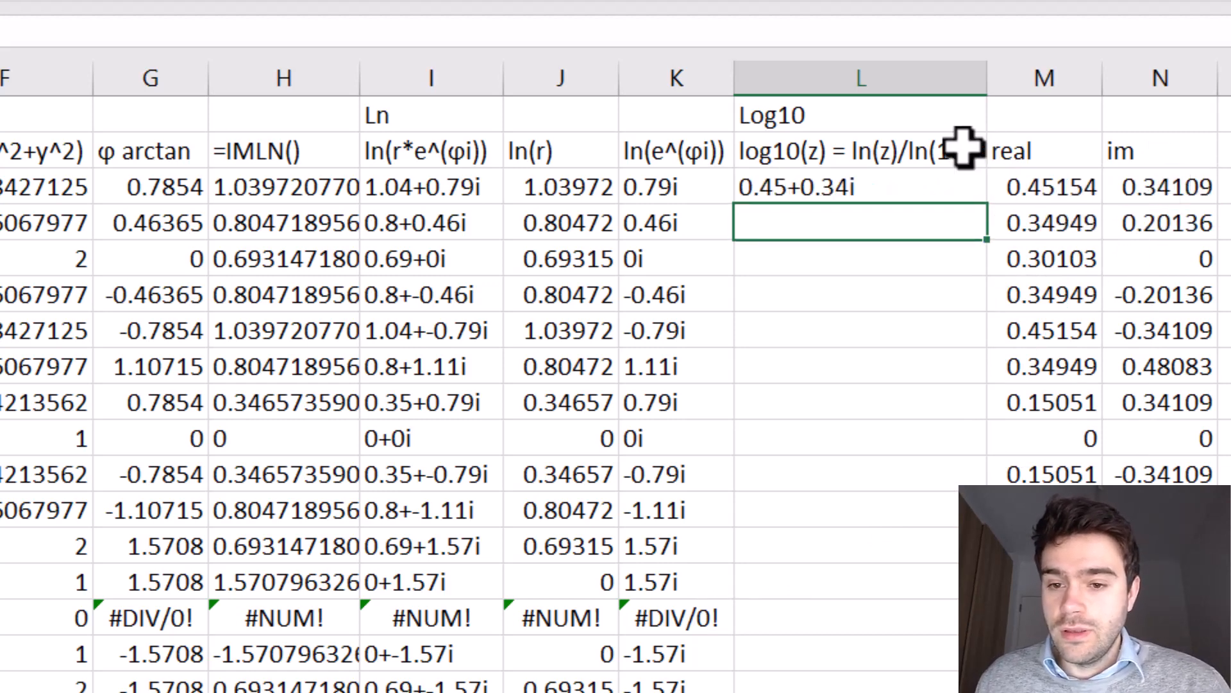
click(907, 187)
double_click(988, 204)
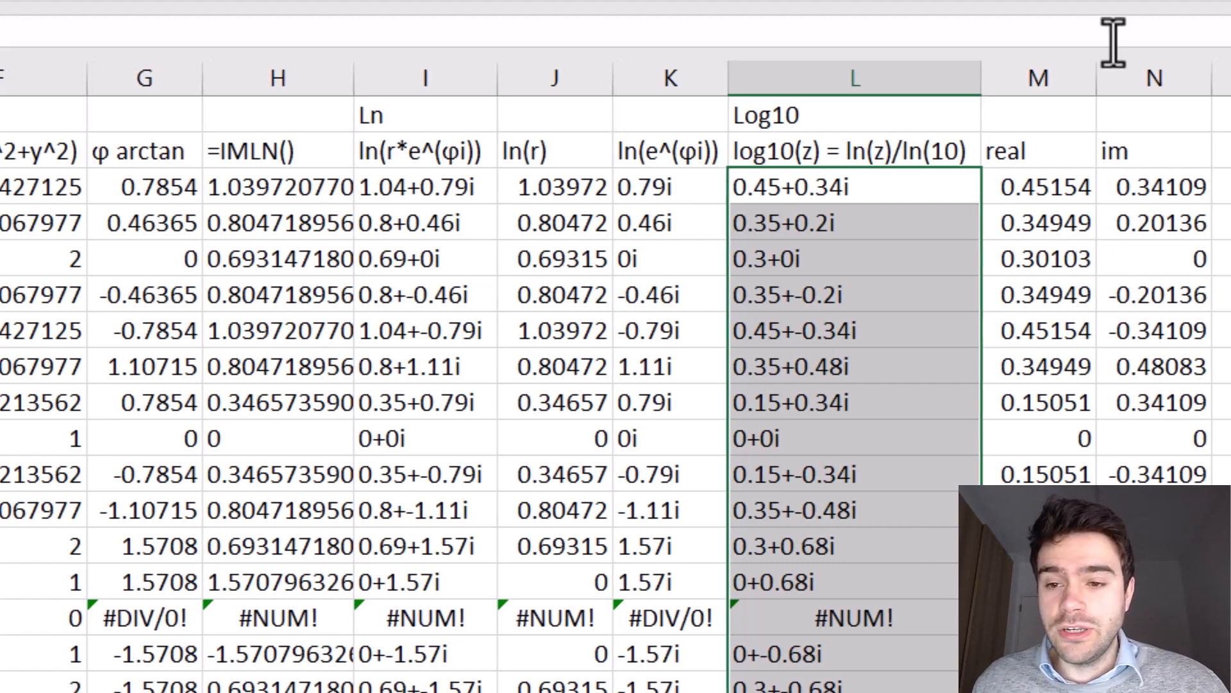
Insert a new column before the real-part column M and label its cell M2 with the text =IMLOG10().
click(1044, 80)
right_click(1045, 90)
click(860, 362)
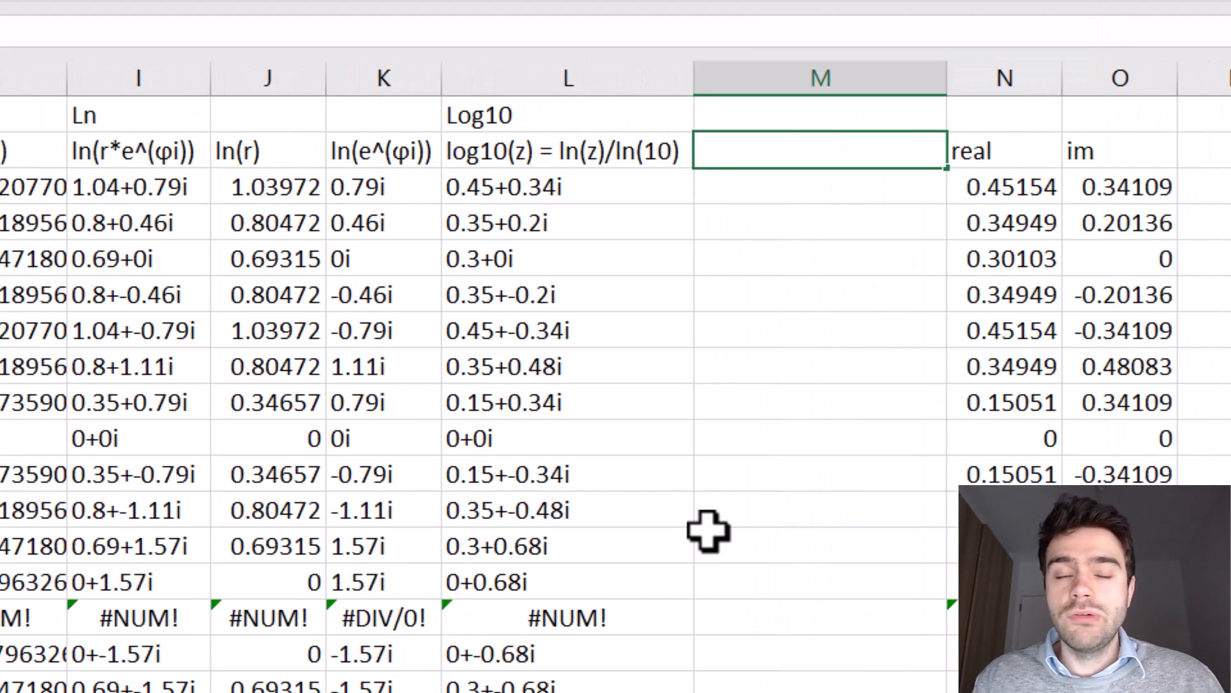
text('=IMLOG)
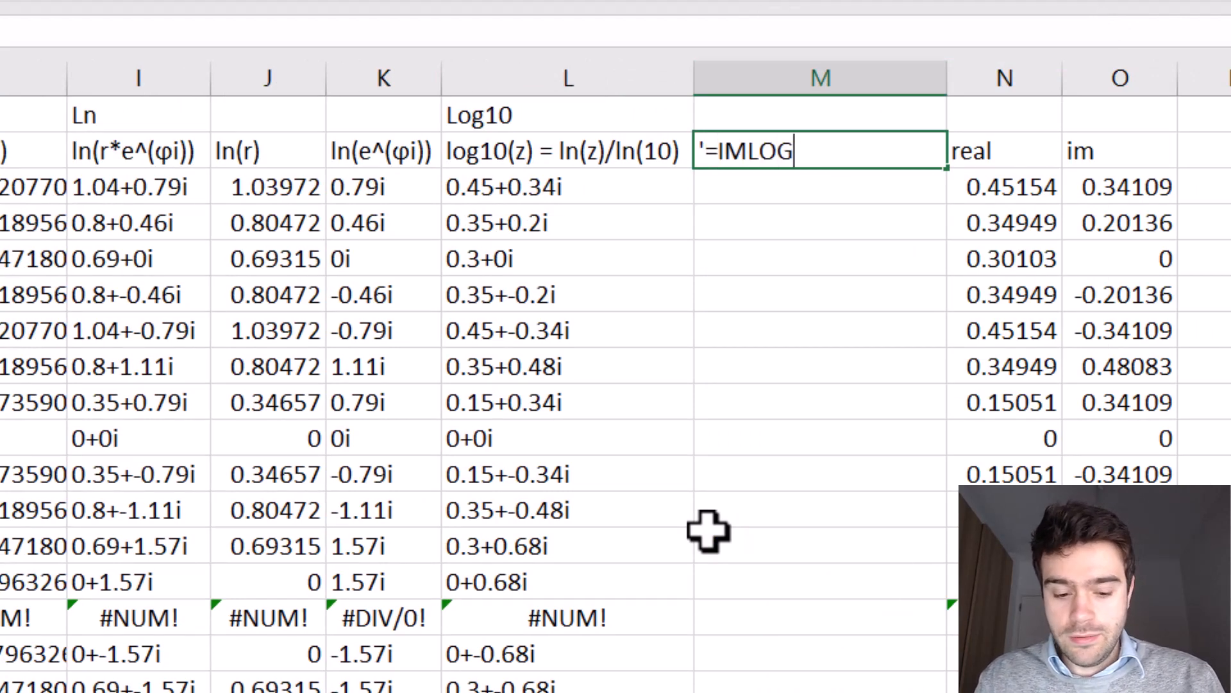
text(10())
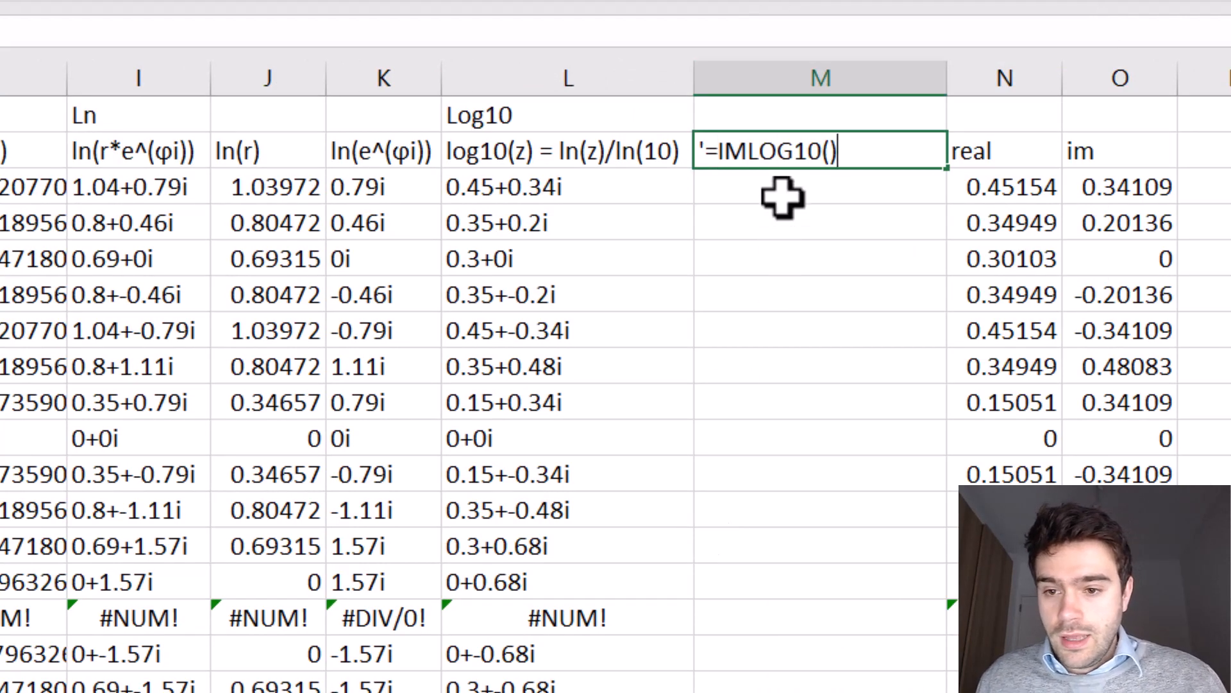
key(Return)
Enter =IMLOG10(A3) in cell M3 and fill it down the column.
text(=IMLOG10)
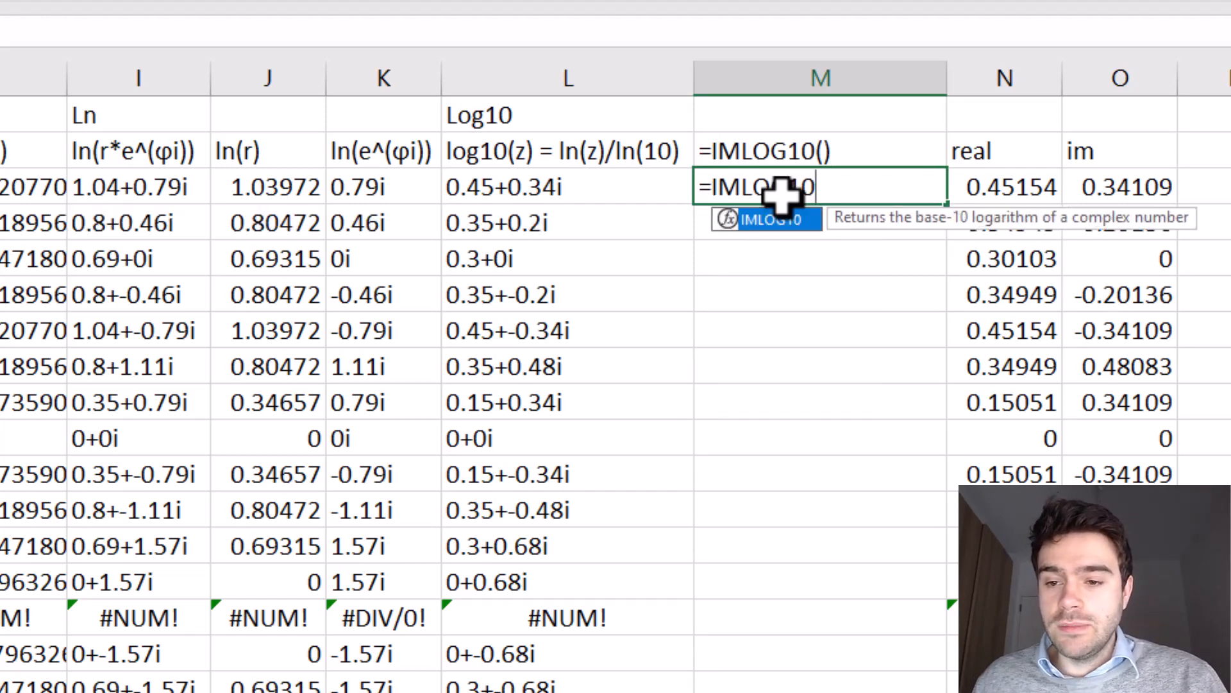
text(()
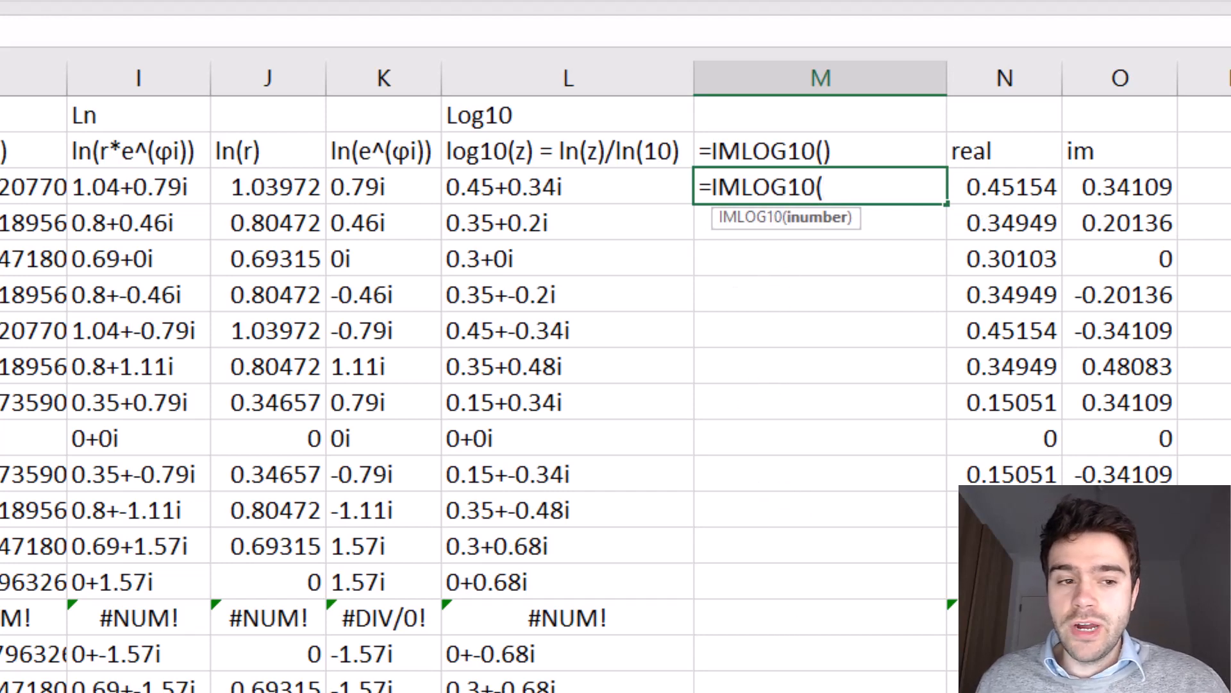
text(A3)
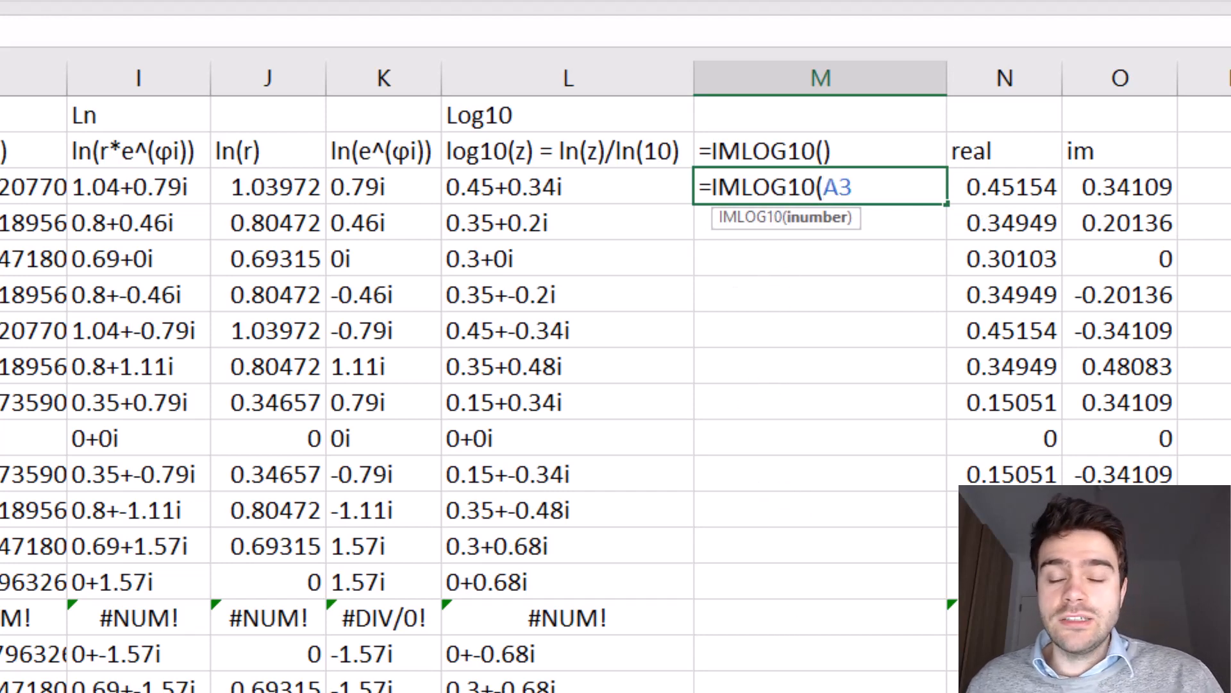
text())
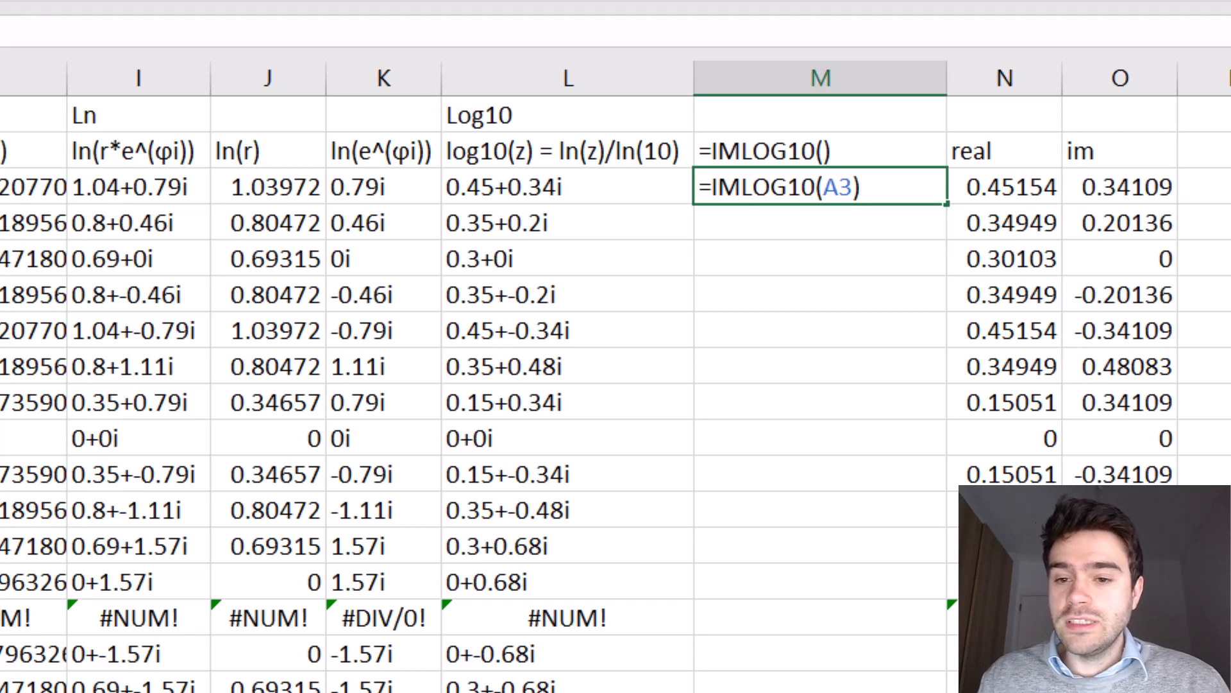
key(Return)
click(929, 194)
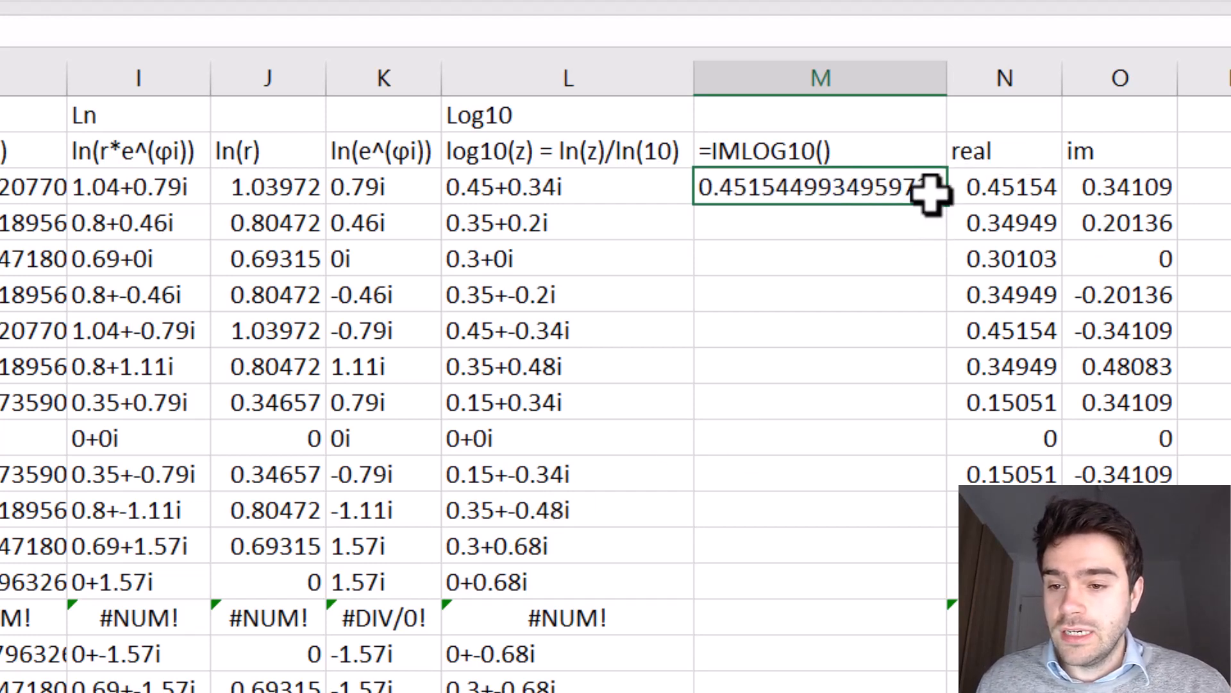
double_click(948, 202)
Fit column M to its contents and compare the IMLOG10 results with the manually built log10(z) values in column L.
click(1204, 186)
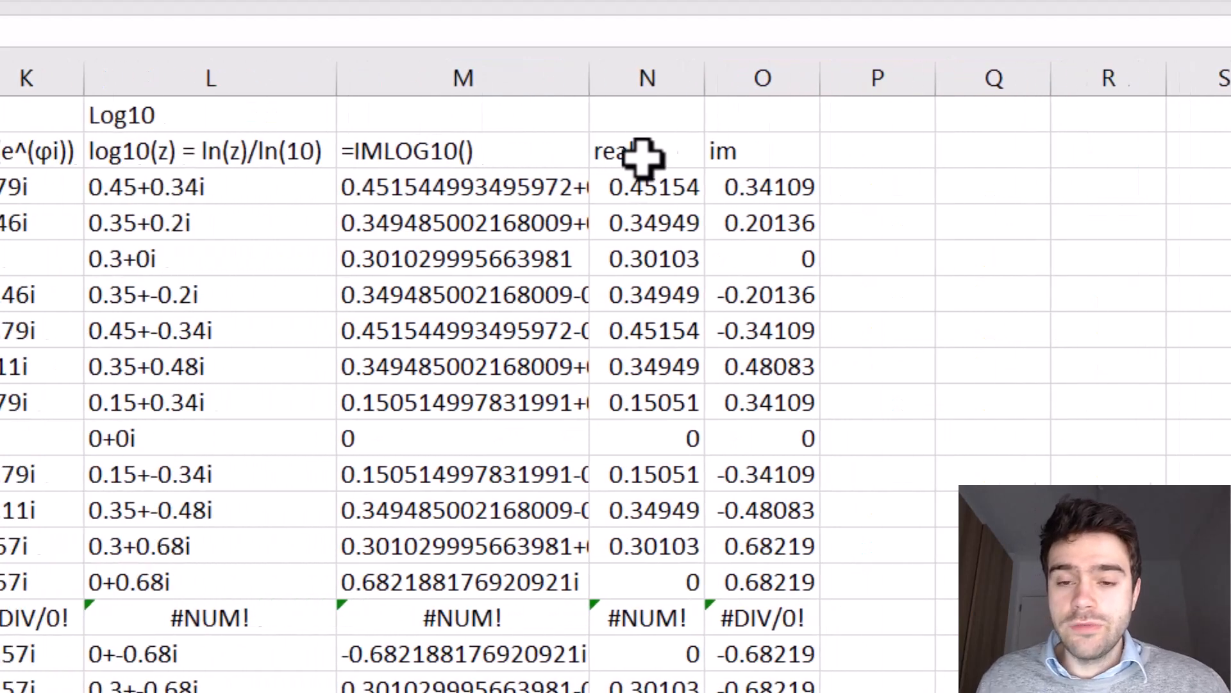
double_click(589, 79)
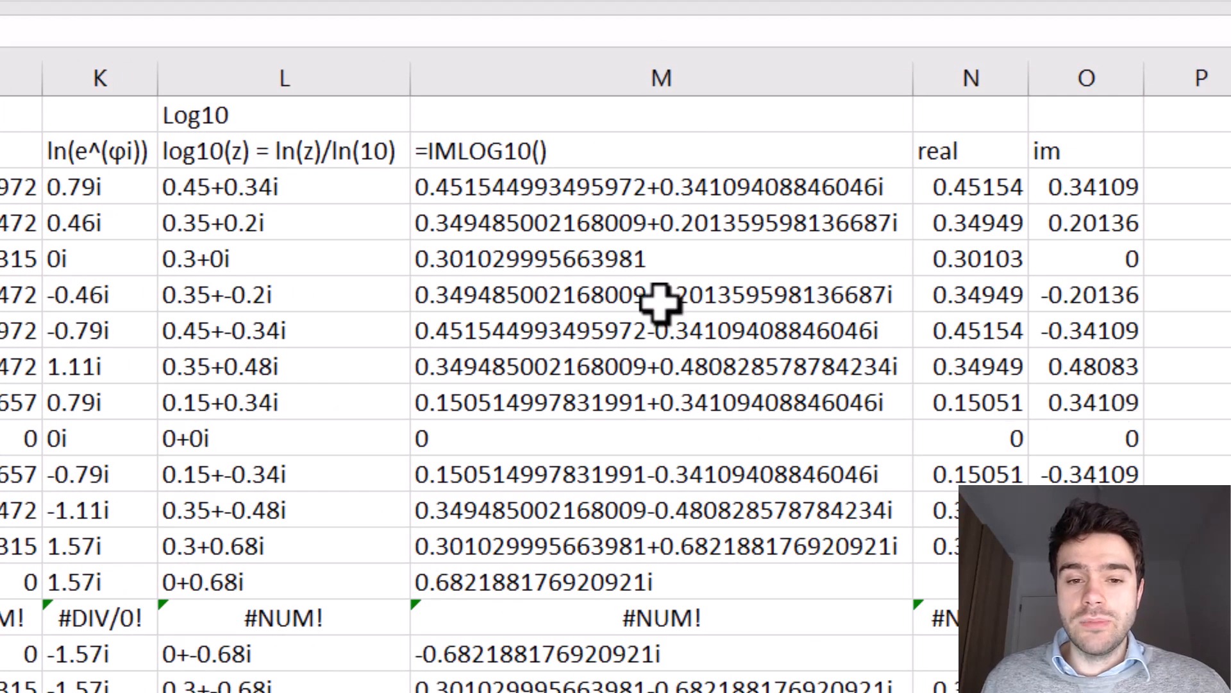
click(287, 188)
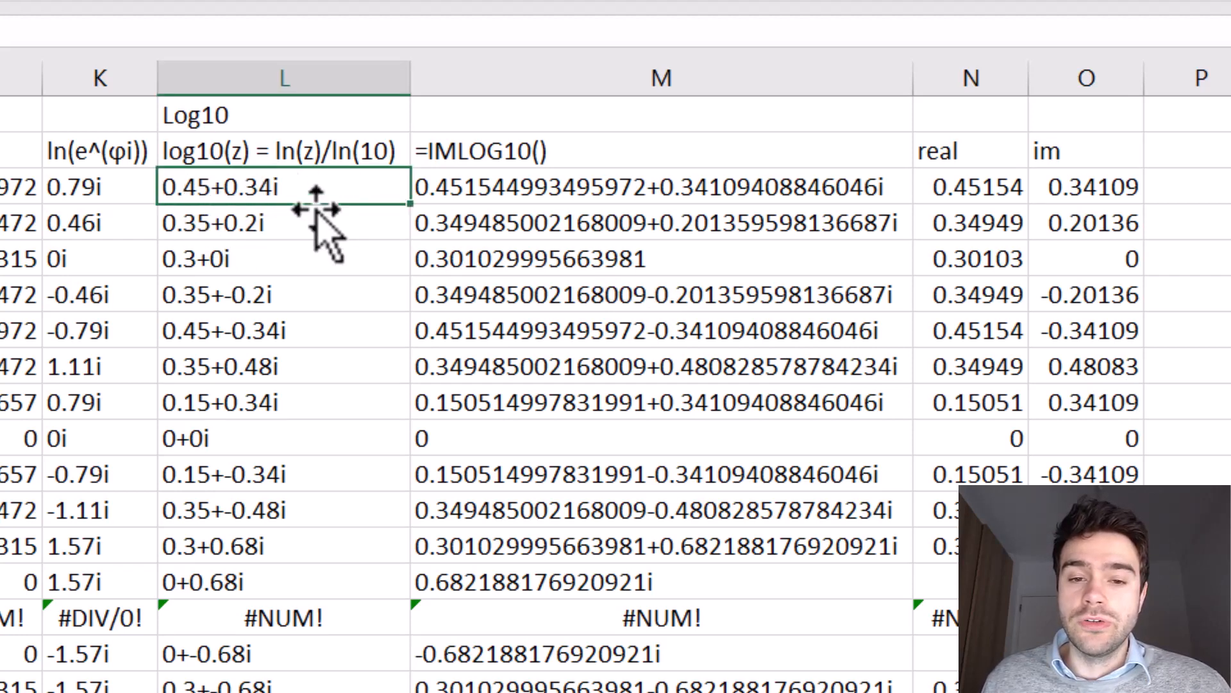
click(635, 192)
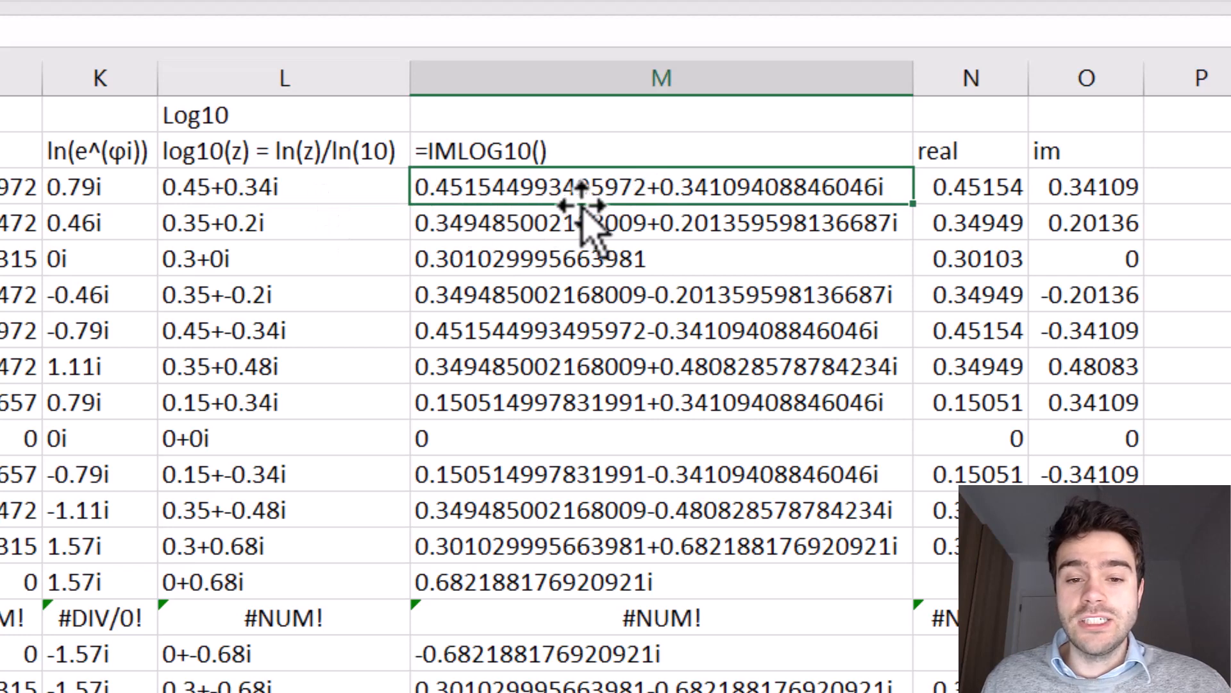
click(246, 513)
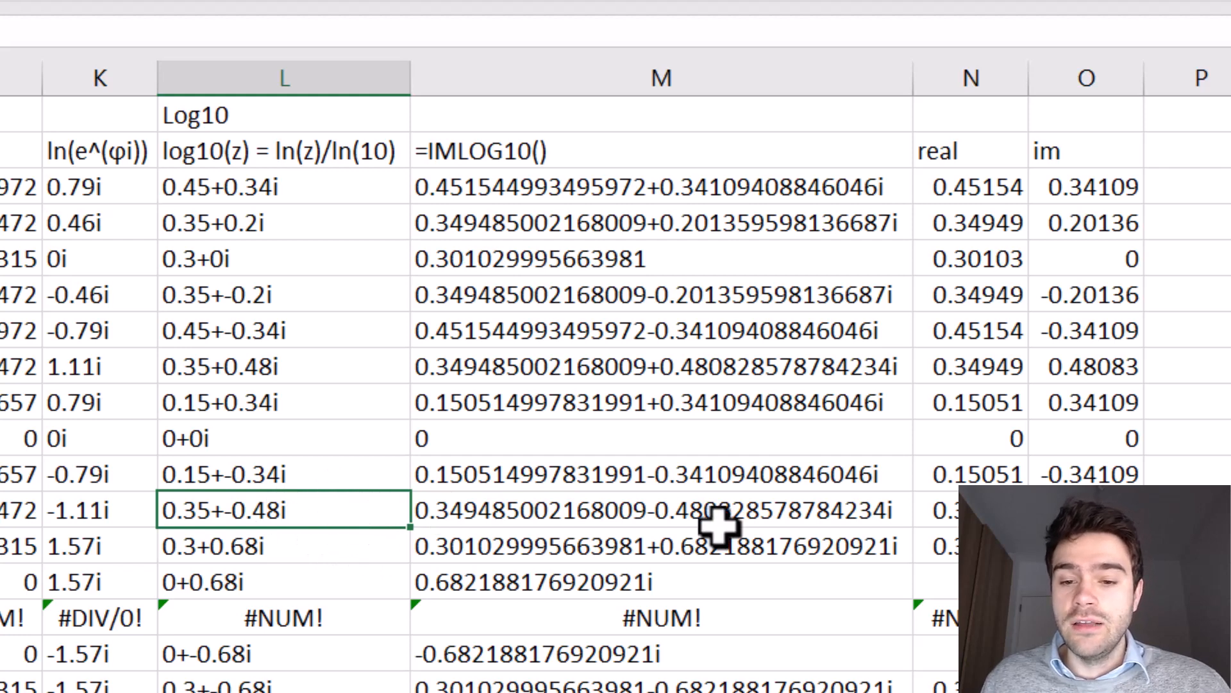
click(741, 521)
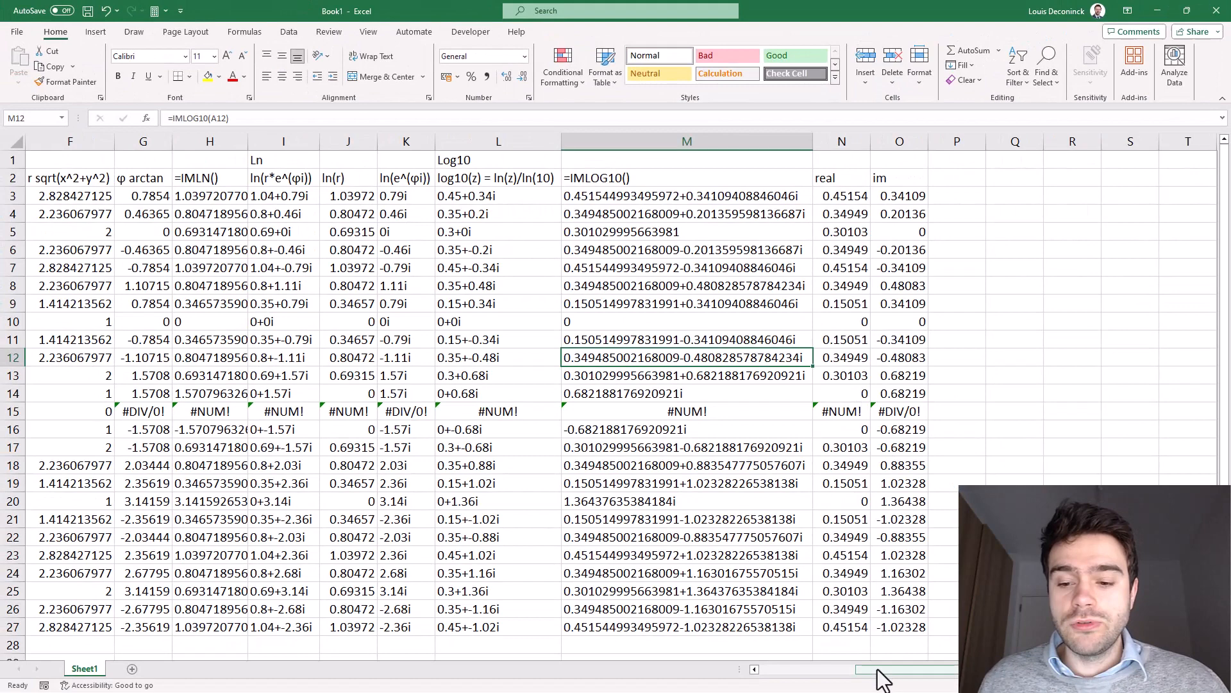
scroll(884, 680, left, 5)
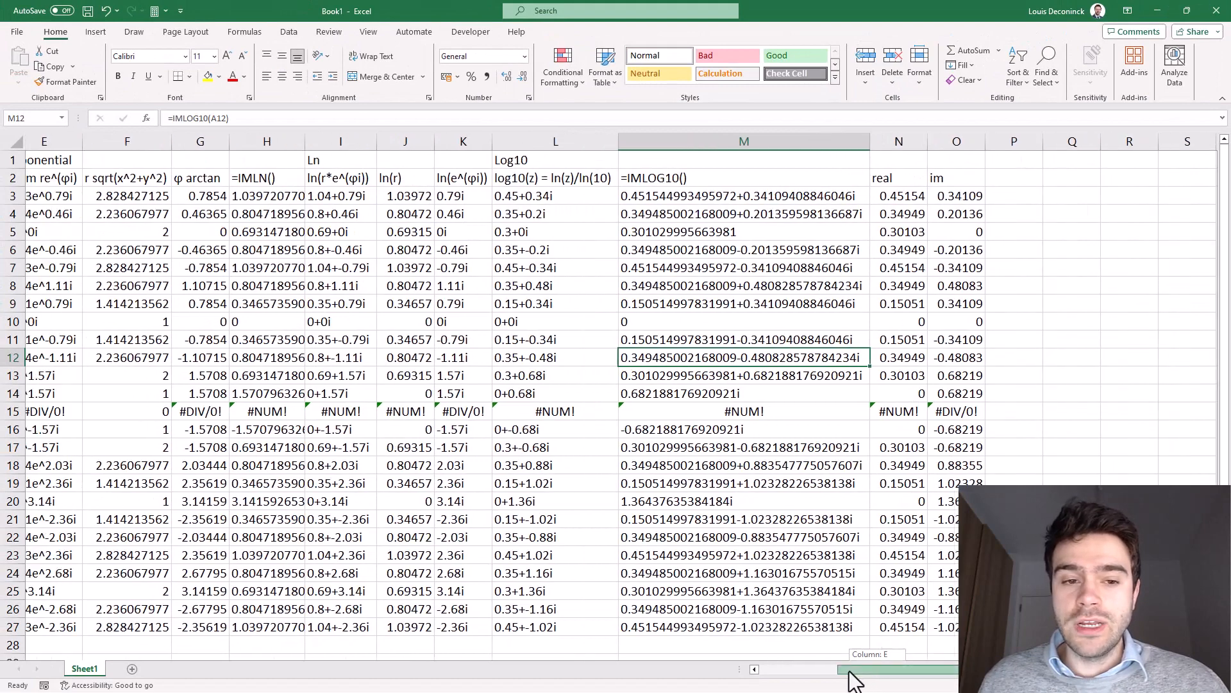